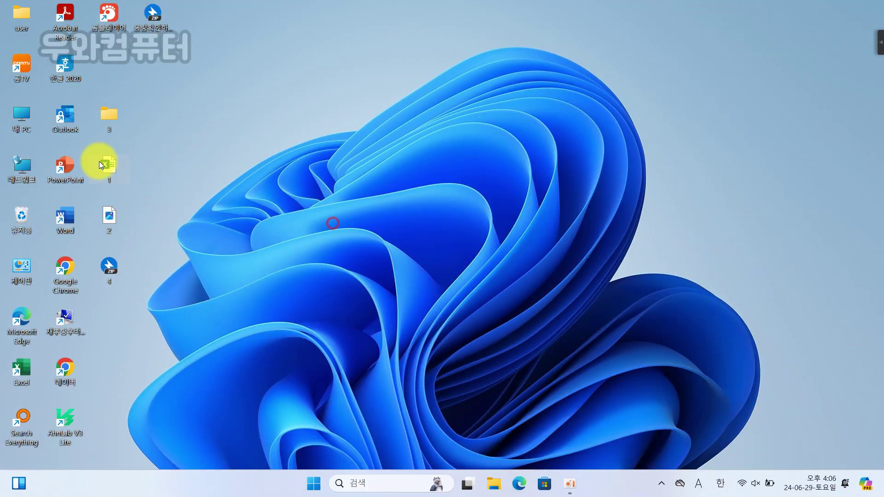
Step: Open 내 PC in a smaller, repositioned window and check the free space on drives C: and D:
{"action": "double_click", "coordinate": [15, 115]}
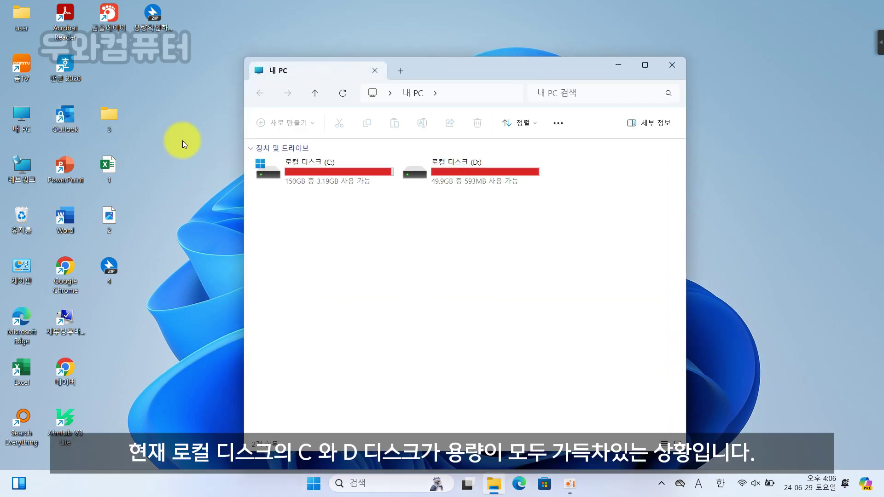
{"action": "left_click_drag", "start_coordinate": [685, 467], "coordinate": [580, 323]}
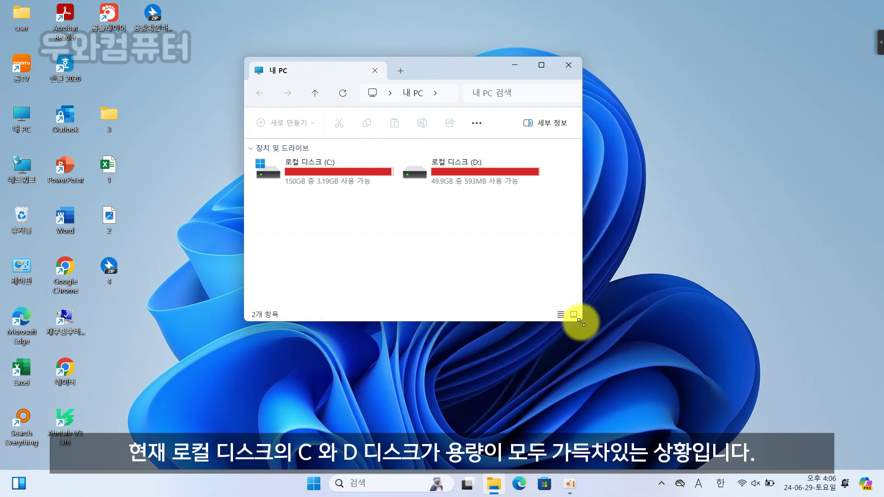
{"action": "left_click_drag", "start_coordinate": [446, 69], "coordinate": [492, 209]}
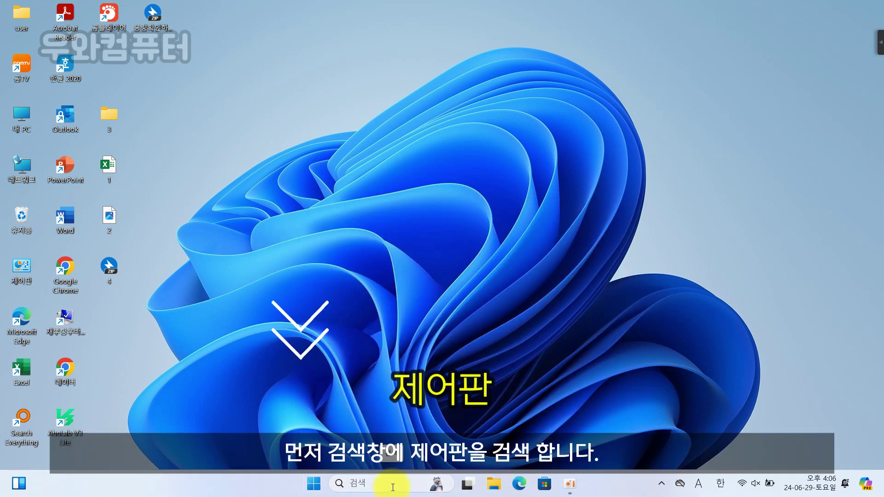
Step: Search Windows for 제어판 and open the Control Panel
{"action": "left_click", "coordinate": [393, 487]}
{"action": "type", "text": "W"}
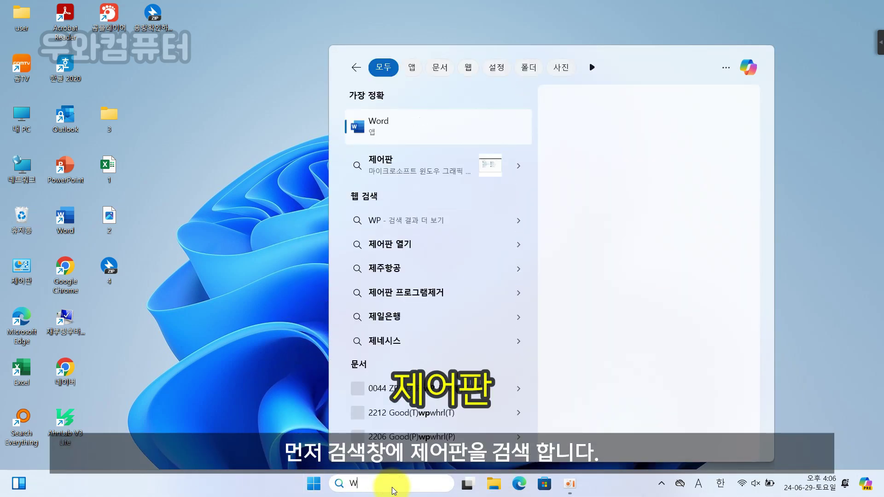
{"action": "key", "text": "BackSpace"}
{"action": "key", "text": "Hangul"}
{"action": "type", "text": "제어판"}
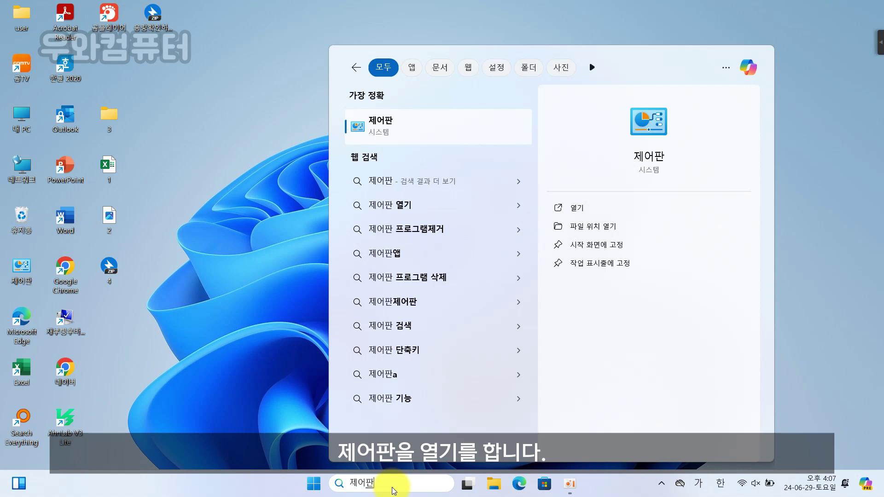
{"action": "left_click", "coordinate": [571, 207]}
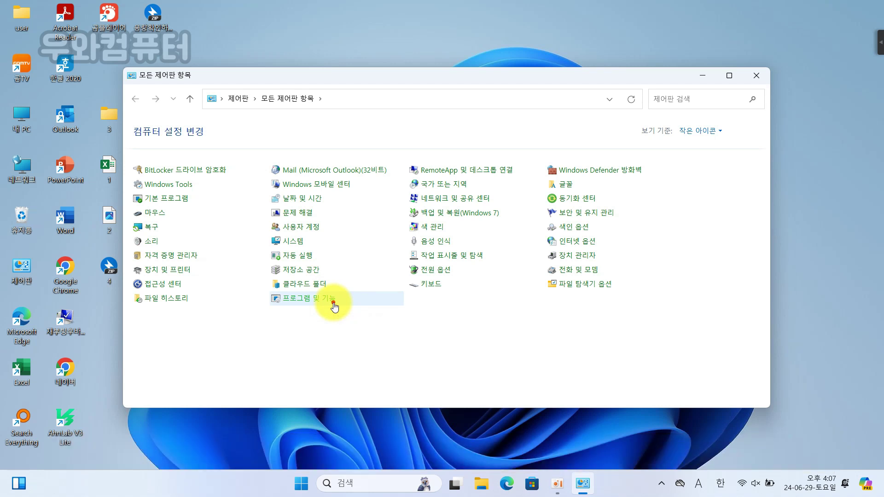
Step: Open the installed programs list (프로그램 및 기능) and sort it by size, largest first
{"action": "left_click", "coordinate": [333, 304]}
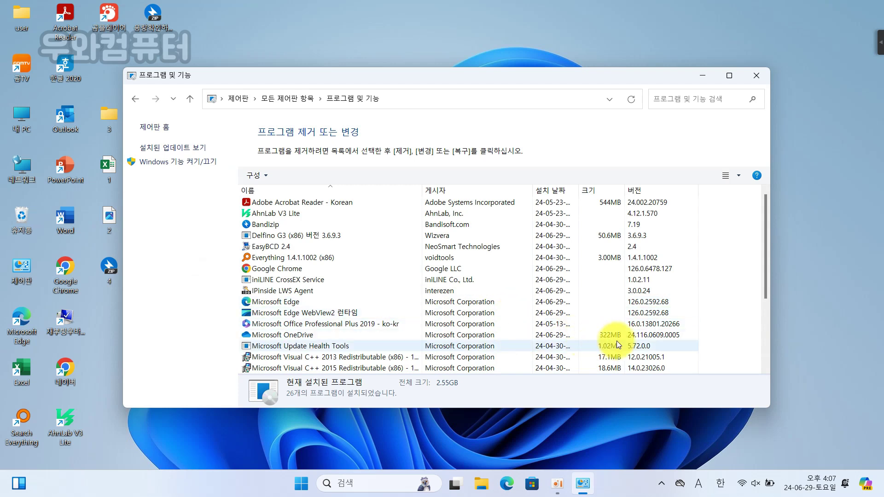
{"action": "left_click_drag", "start_coordinate": [766, 284], "coordinate": [768, 368]}
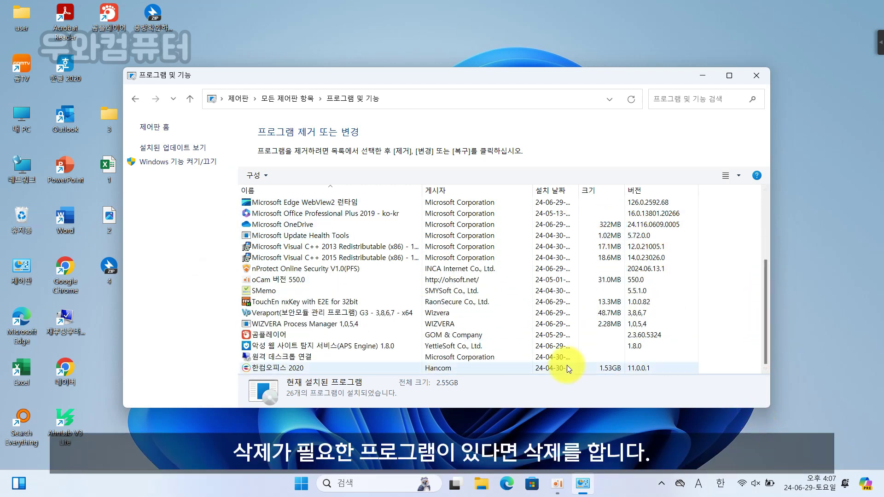
{"action": "scroll", "coordinate": [323, 288], "scroll_direction": "up", "scroll_amount": 4}
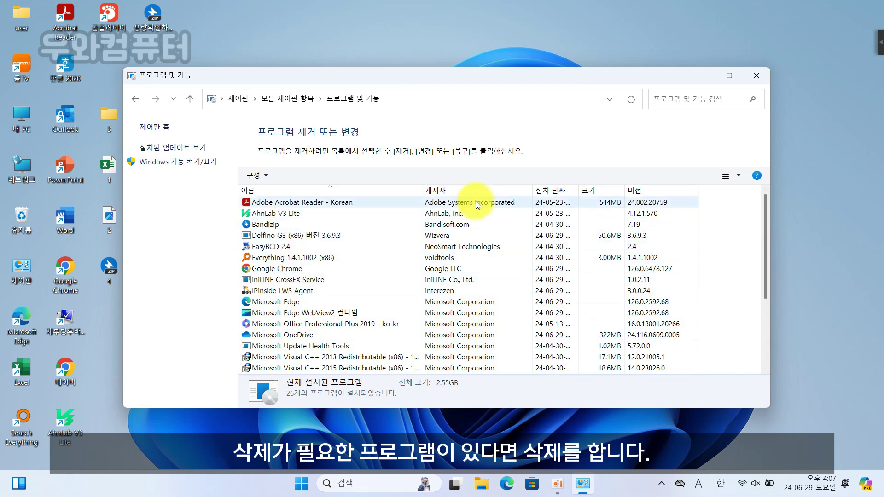
{"action": "left_click", "coordinate": [604, 190]}
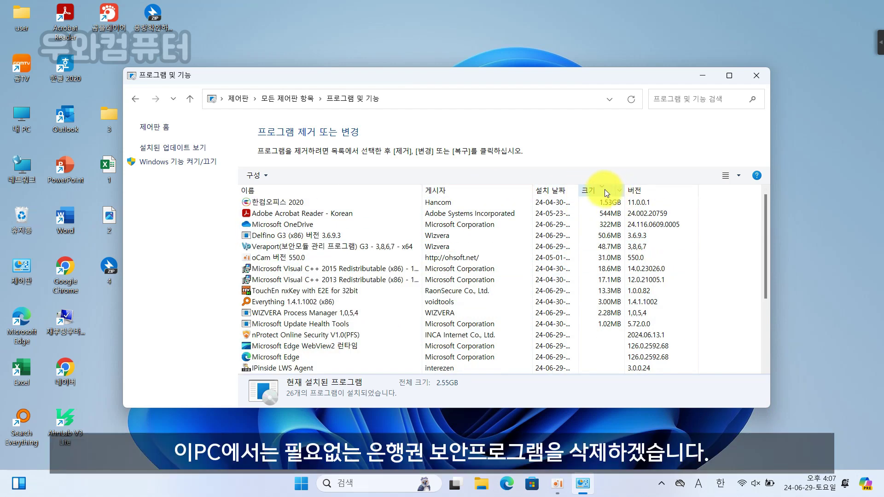
{"action": "left_click", "coordinate": [609, 187]}
{"action": "left_click", "coordinate": [609, 187]}
Step: Uninstall the security programs TouchEn nxKey with E2E for 32bit and WIZVERA Process Manager 1,0,5,4
{"action": "left_click", "coordinate": [323, 289]}
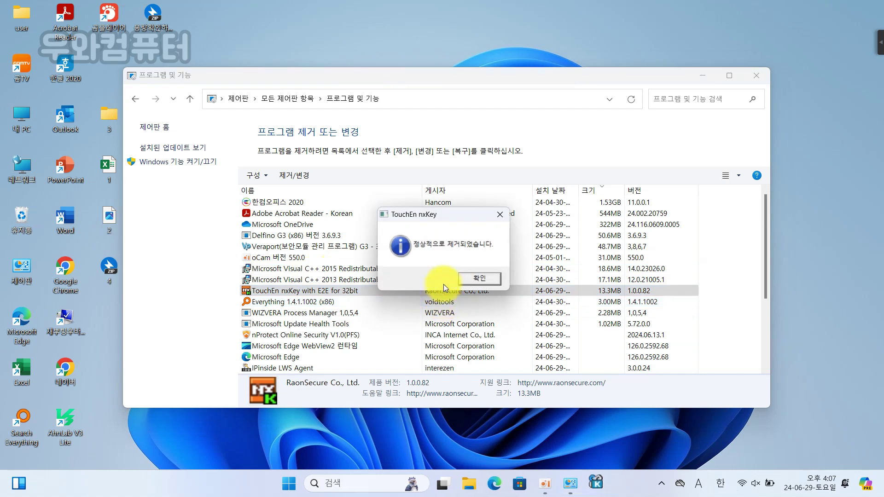
{"action": "left_click", "coordinate": [467, 280]}
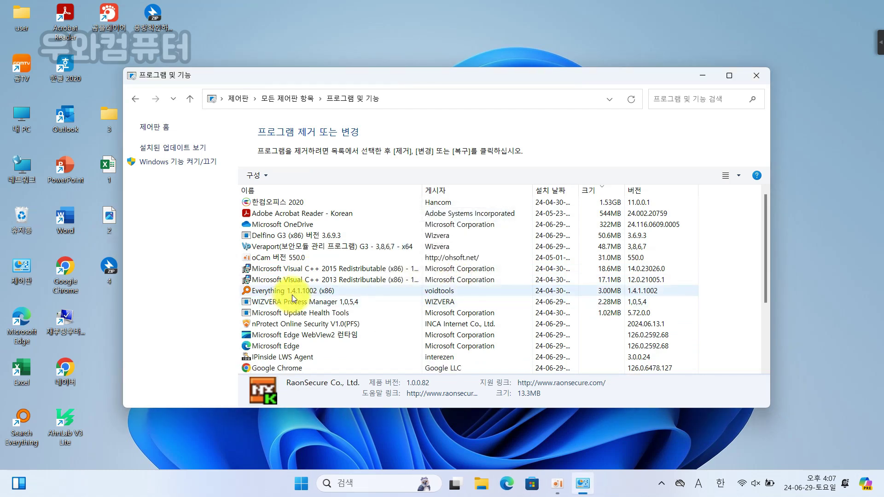
{"action": "right_click", "coordinate": [291, 300]}
{"action": "left_click", "coordinate": [309, 313]}
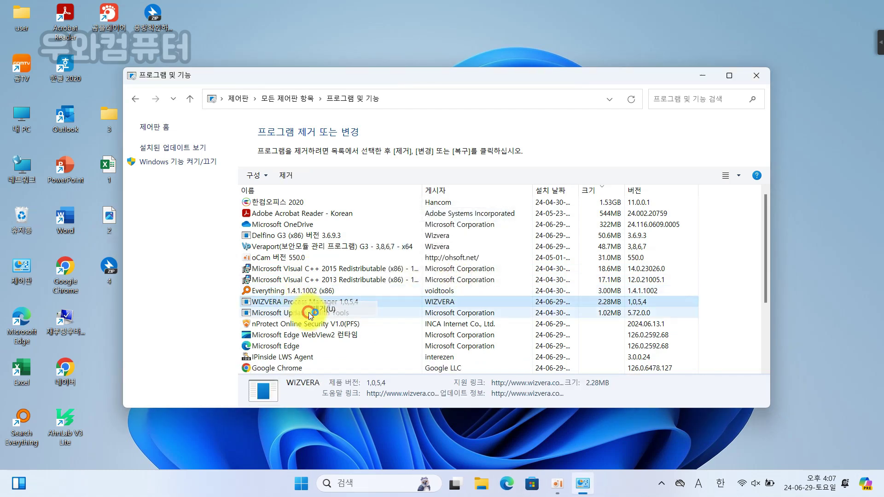
{"action": "left_click", "coordinate": [485, 280]}
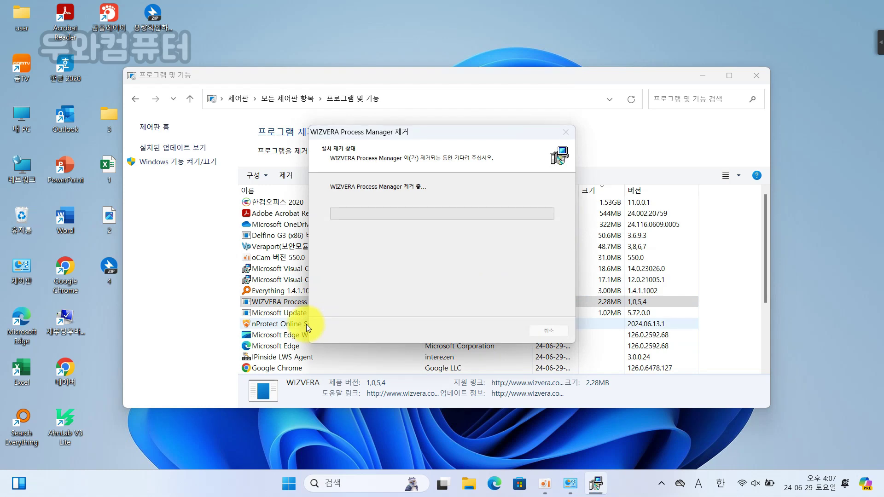
{"action": "left_click", "coordinate": [520, 278]}
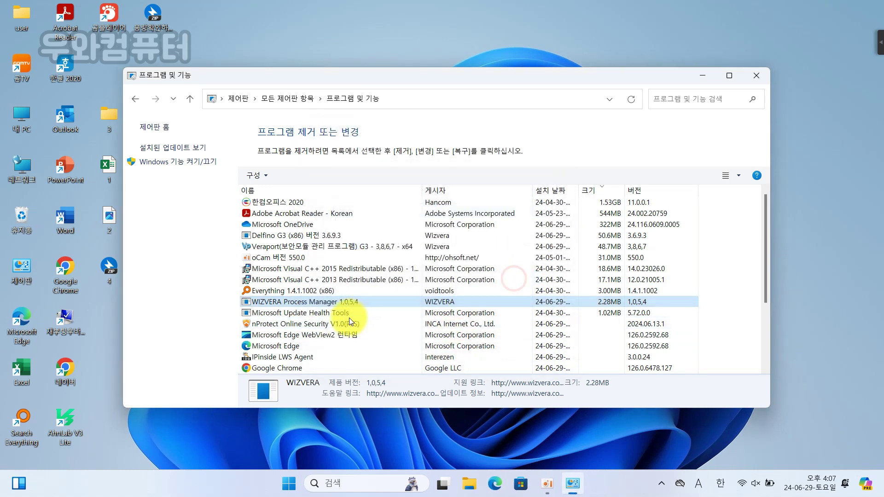
Step: Uninstall Microsoft Update Health Tools and nProtect Online Security V1.0(PFS)
{"action": "right_click", "coordinate": [311, 303]}
{"action": "left_click", "coordinate": [340, 312]}
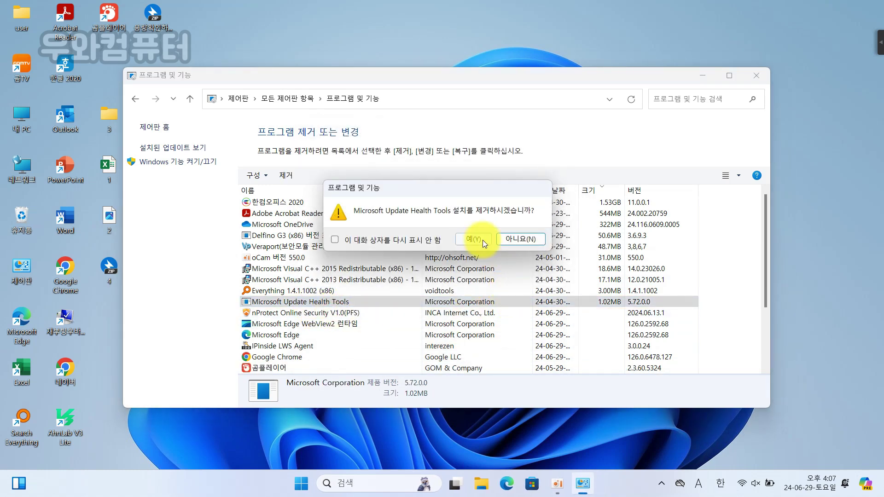
{"action": "left_click", "coordinate": [515, 240]}
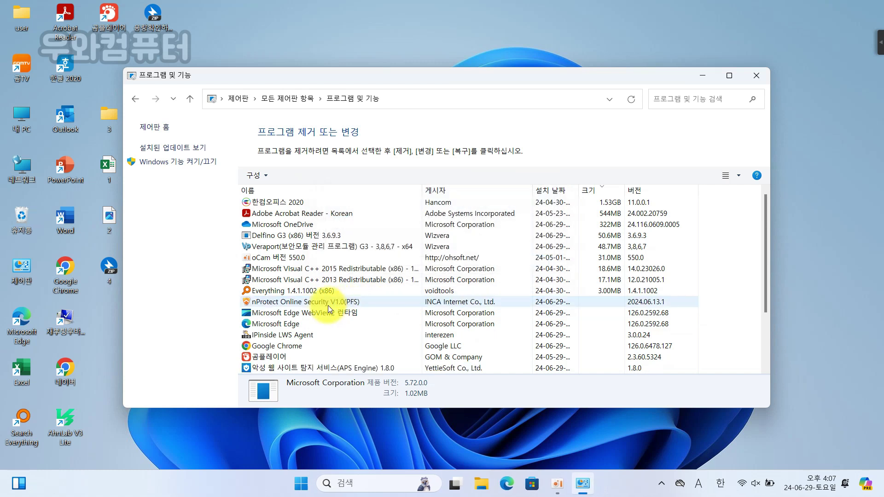
{"action": "right_click", "coordinate": [326, 303]}
{"action": "left_click", "coordinate": [348, 315]}
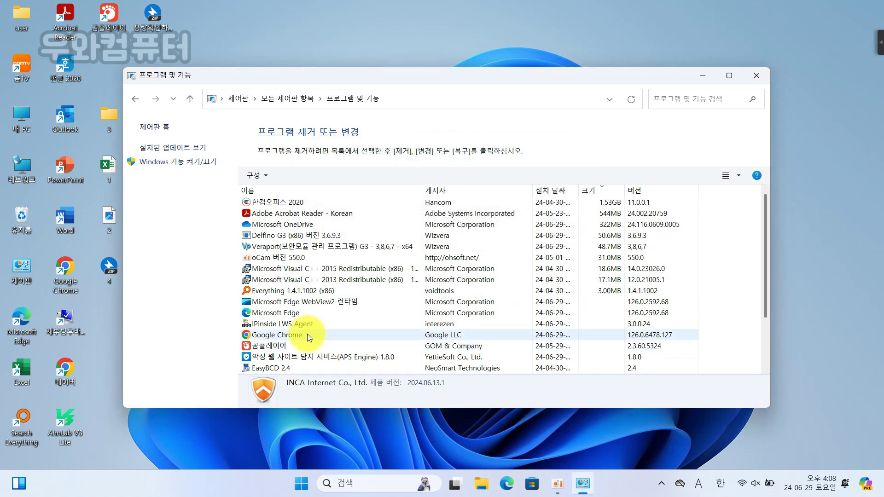
Step: Uninstall IPinside LWS Agent and the Veraport G3 x64 security module manager
{"action": "left_click", "coordinate": [300, 325]}
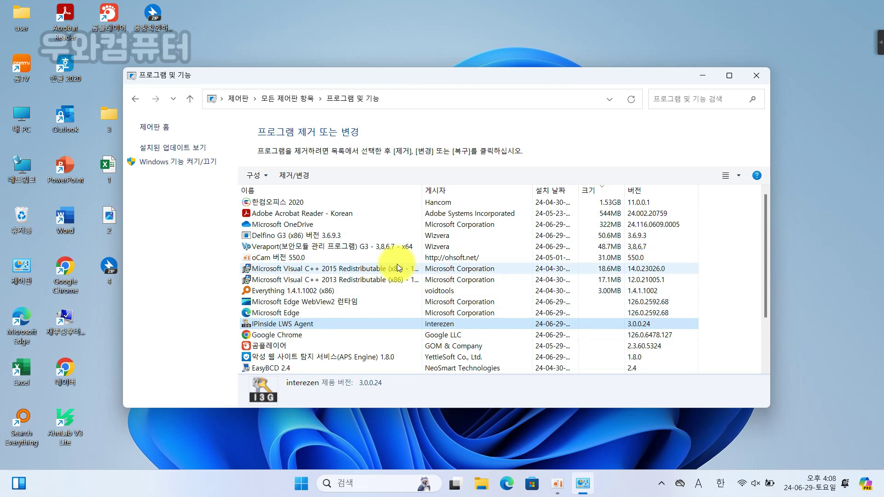
{"action": "left_click", "coordinate": [455, 274]}
{"action": "right_click", "coordinate": [334, 248]}
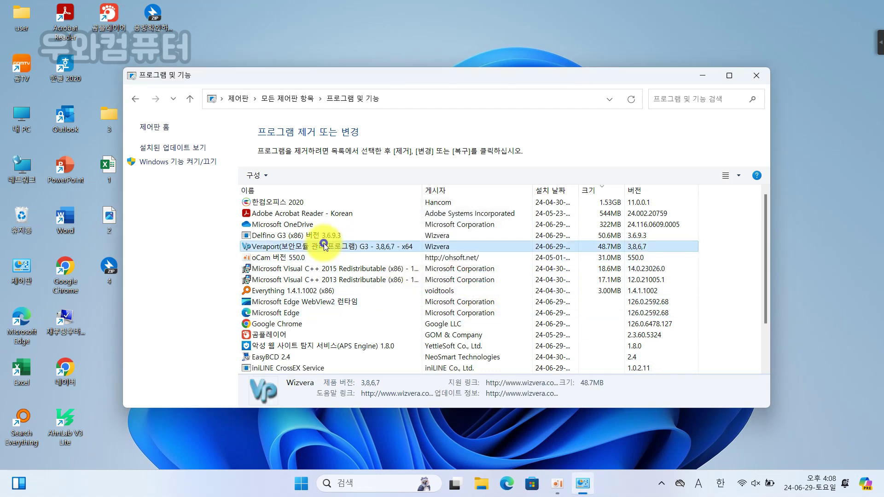
{"action": "left_click", "coordinate": [368, 252]}
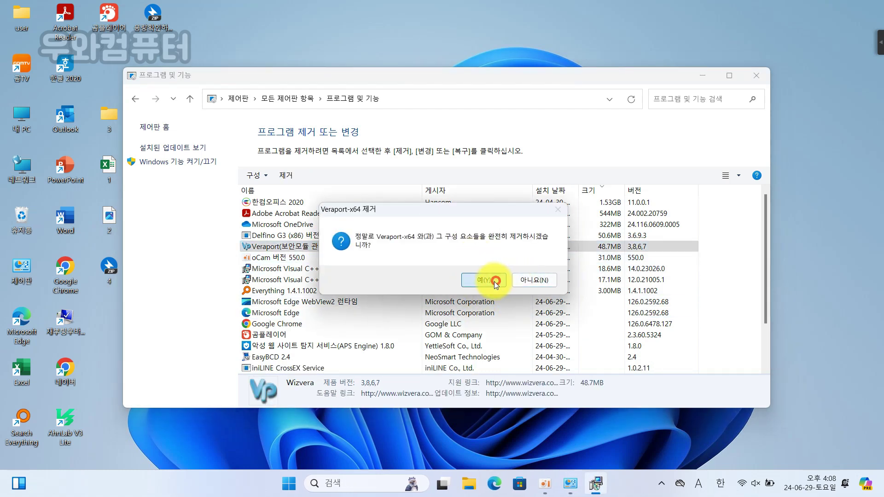
{"action": "left_click", "coordinate": [484, 280]}
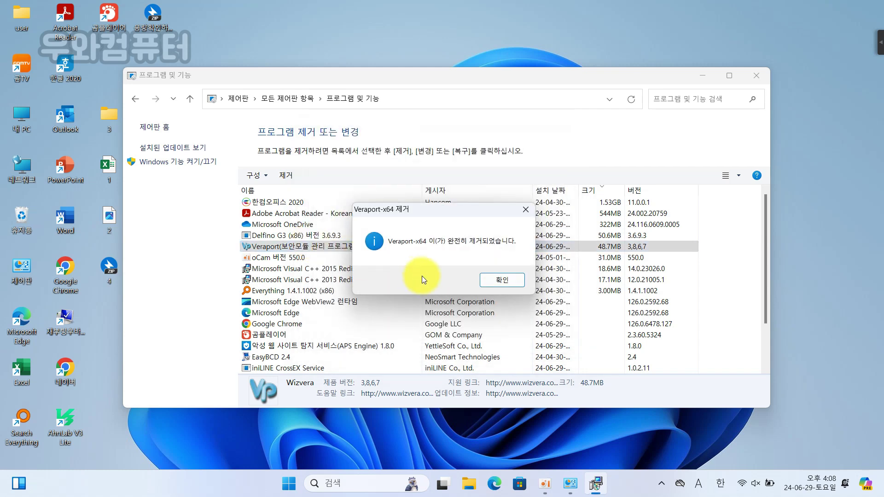
{"action": "left_click", "coordinate": [513, 282]}
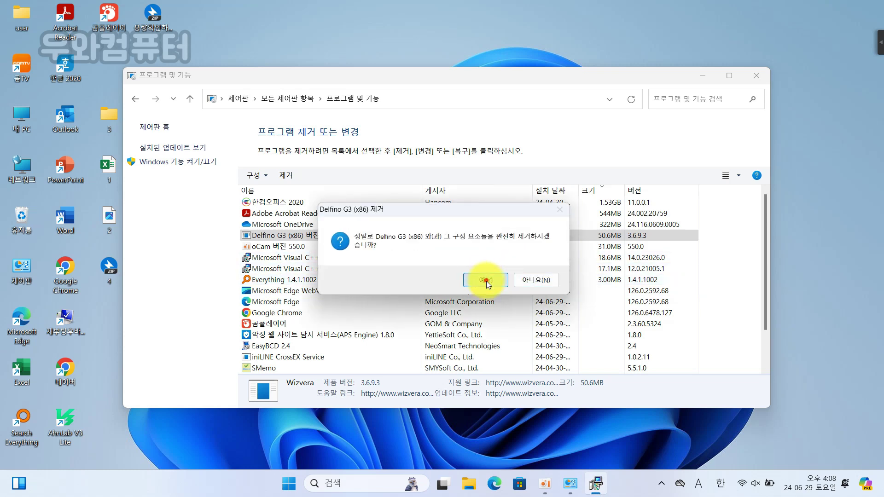
Step: Uninstall Delfino G3 (x86) and the malicious website detection service APS Engine 1.8.0
{"action": "left_click", "coordinate": [486, 280]}
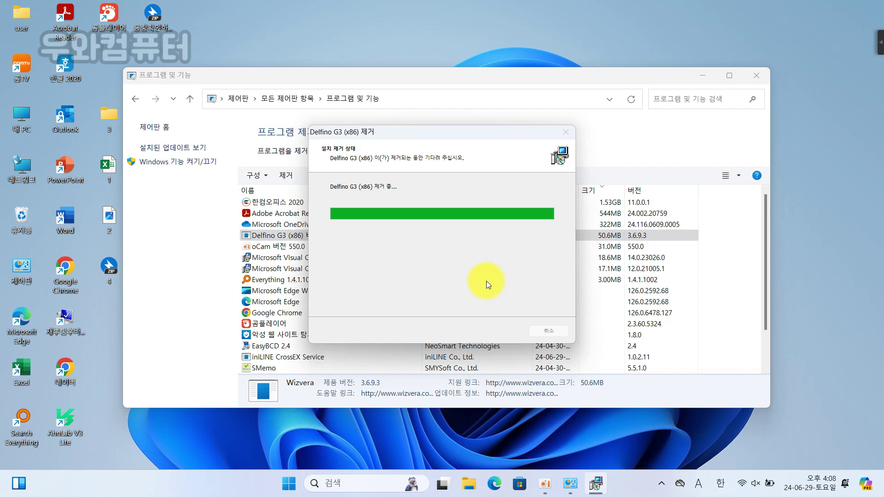
{"action": "left_click", "coordinate": [517, 282]}
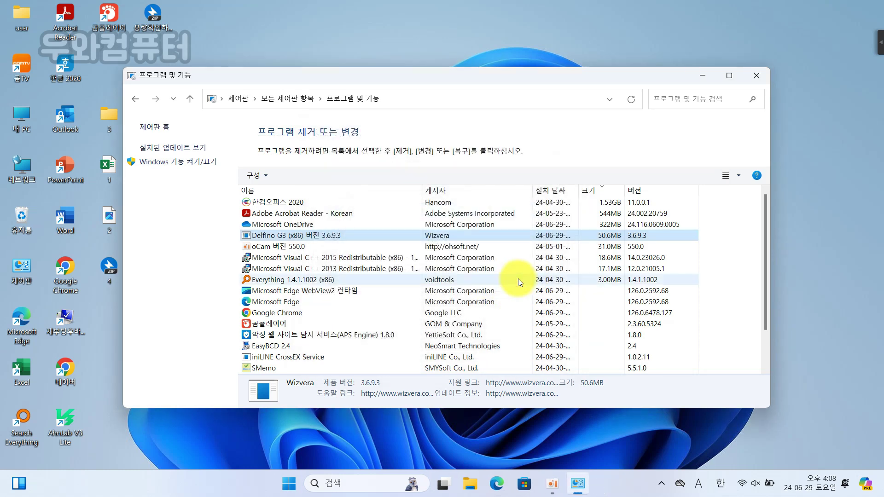
{"action": "right_click", "coordinate": [304, 324]}
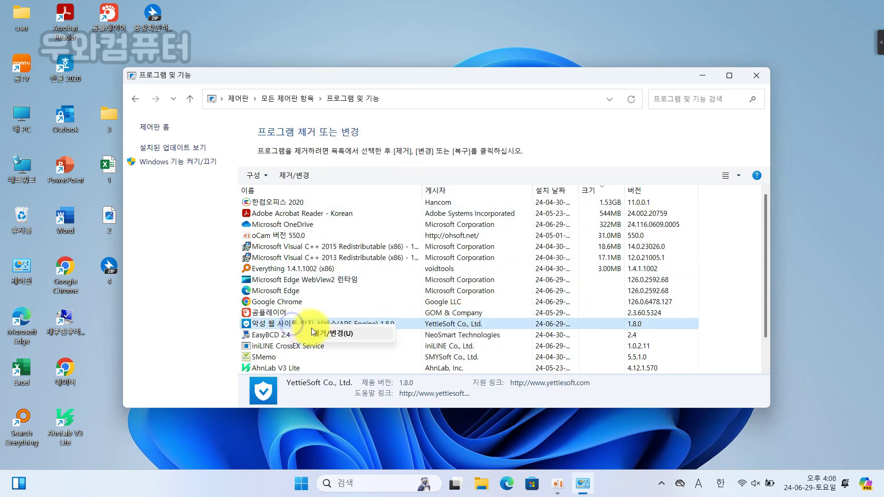
{"action": "left_click", "coordinate": [322, 333]}
{"action": "left_click", "coordinate": [528, 279]}
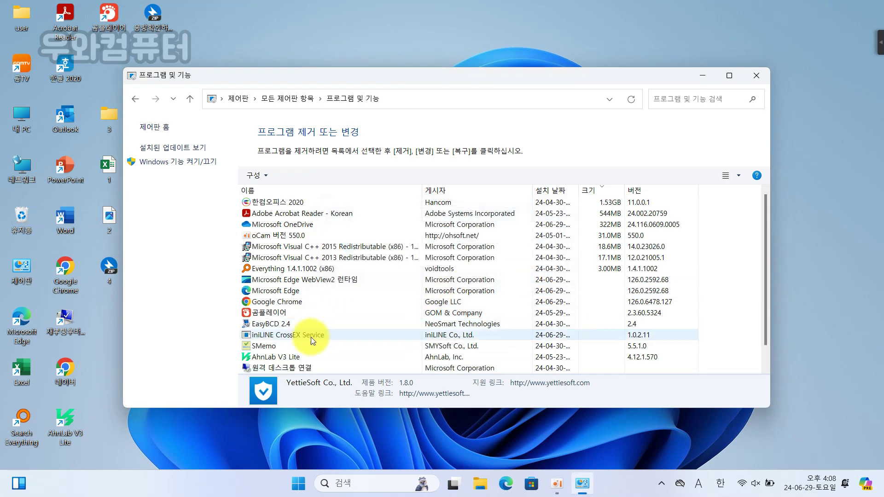
Step: Uninstall iniLINE CrossEX Service and close the installed programs window
{"action": "right_click", "coordinate": [302, 334]}
{"action": "left_click", "coordinate": [336, 342]}
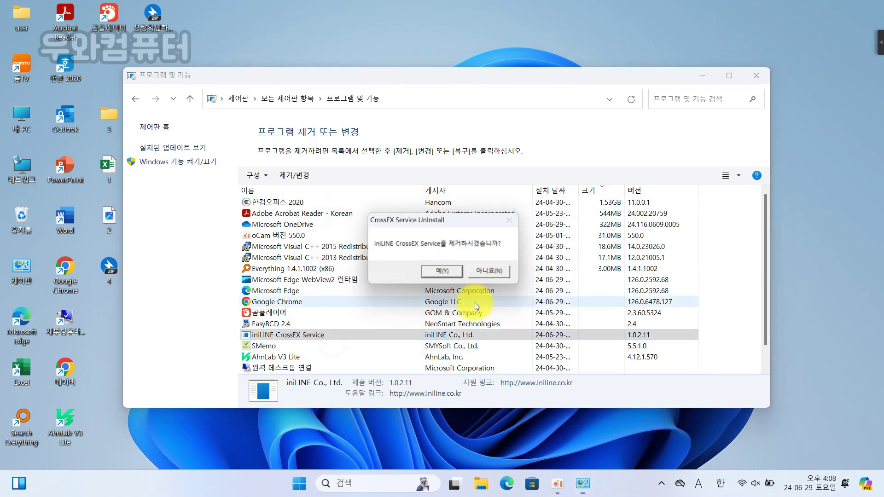
{"action": "left_click", "coordinate": [428, 267]}
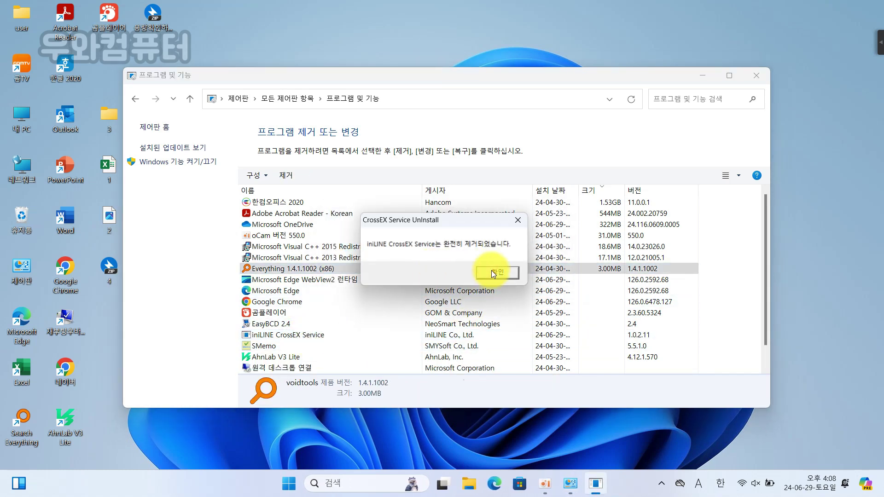
{"action": "left_click", "coordinate": [490, 273]}
{"action": "left_click", "coordinate": [759, 76]}
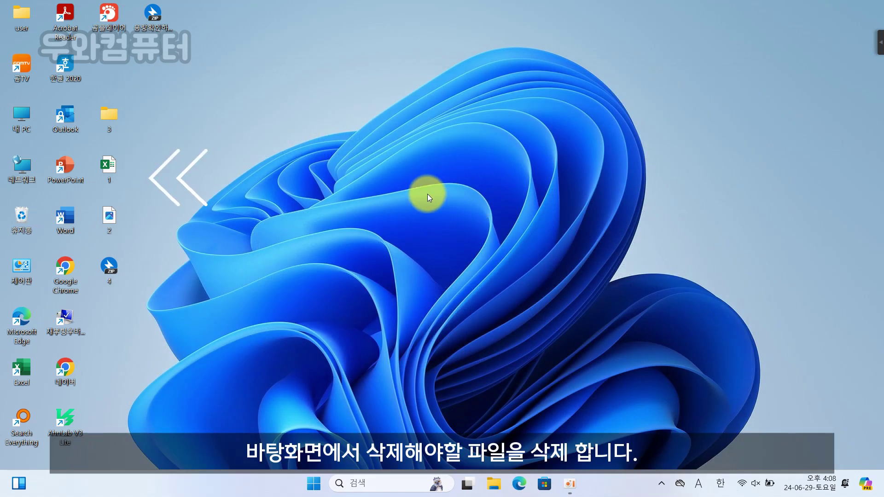
Step: Delete folder 3 and files 1, 2 and 4 from the desktop
{"action": "left_click_drag", "start_coordinate": [147, 328], "coordinate": [106, 116]}
{"action": "right_click", "coordinate": [105, 116]}
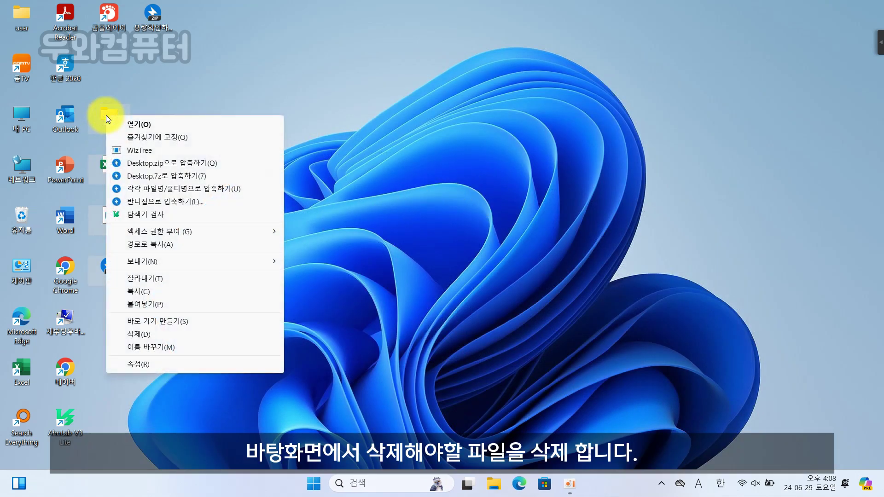
{"action": "left_click", "coordinate": [146, 333]}
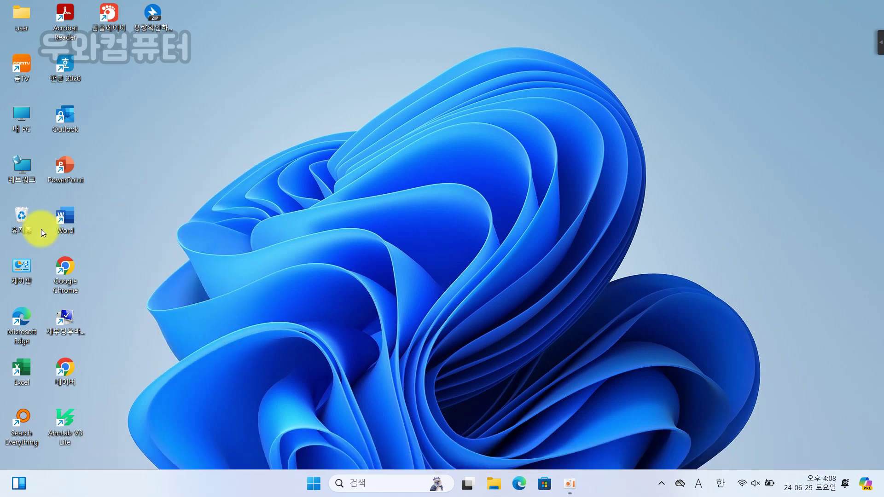
Step: Empty the Recycle Bin, permanently deleting its contents
{"action": "right_click", "coordinate": [22, 219]}
{"action": "left_click", "coordinate": [49, 241]}
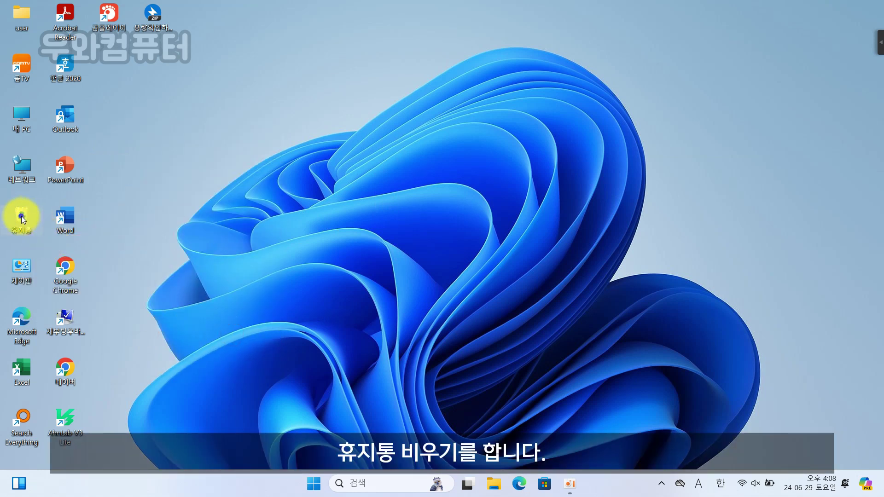
{"action": "right_click", "coordinate": [22, 219]}
{"action": "left_click", "coordinate": [43, 249]}
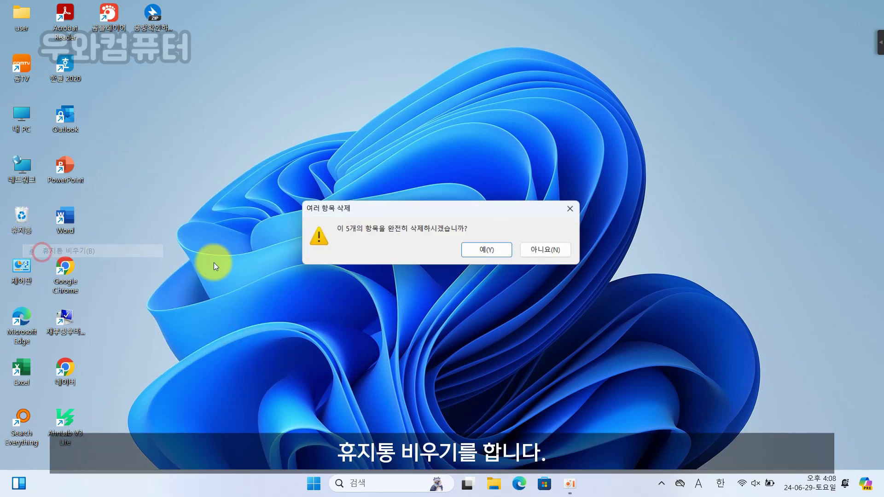
{"action": "left_click", "coordinate": [481, 250]}
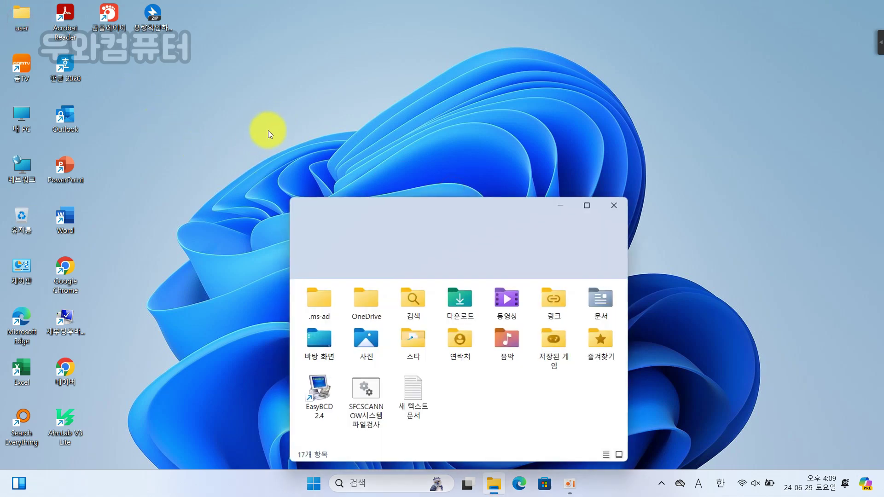
Step: Display the user folder's contents as a list and make its window taller
{"action": "left_click_drag", "start_coordinate": [409, 200], "coordinate": [459, 141]}
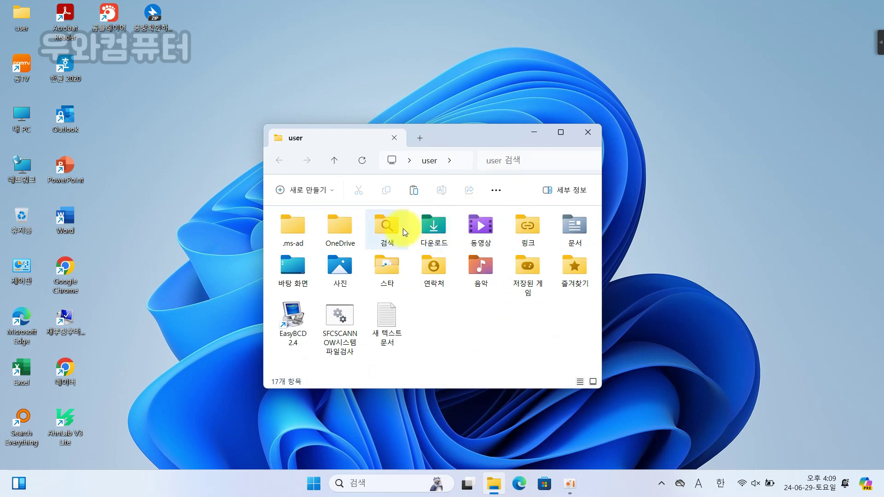
{"action": "left_click", "coordinate": [504, 187]}
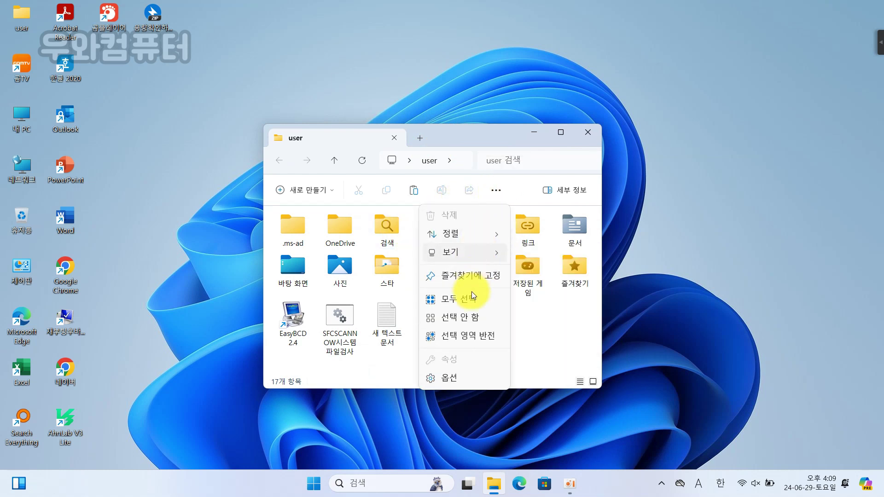
{"action": "mouse_move", "coordinate": [497, 253]}
{"action": "left_click", "coordinate": [556, 328]}
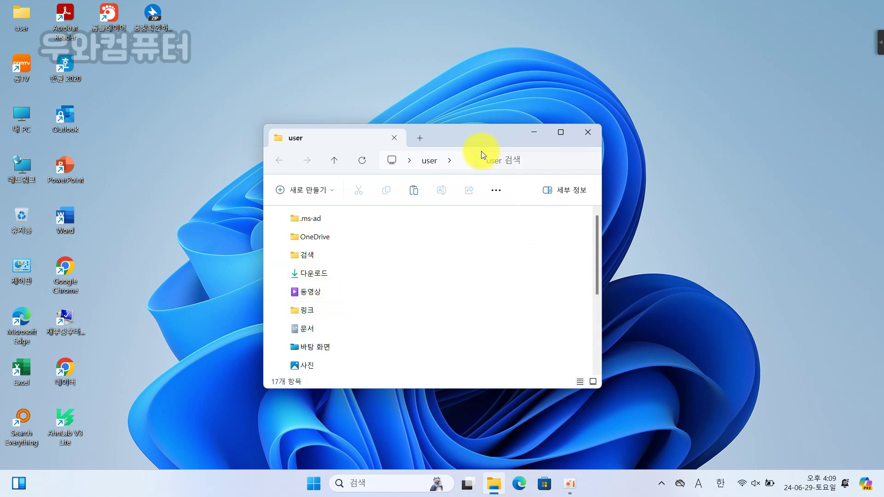
{"action": "left_click_drag", "start_coordinate": [476, 139], "coordinate": [485, 113]}
{"action": "left_click_drag", "start_coordinate": [610, 364], "coordinate": [612, 427]}
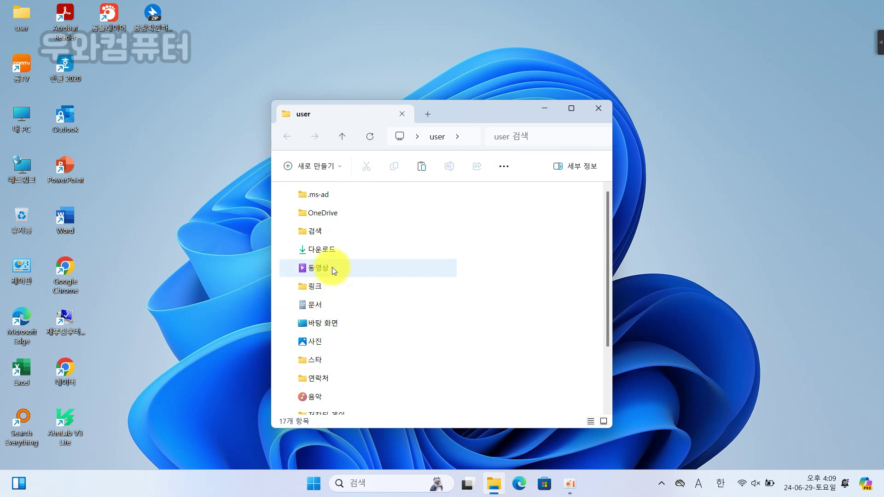
Step: Delete all files in the user folder's Downloads (다운로드) folder
{"action": "double_click", "coordinate": [323, 251]}
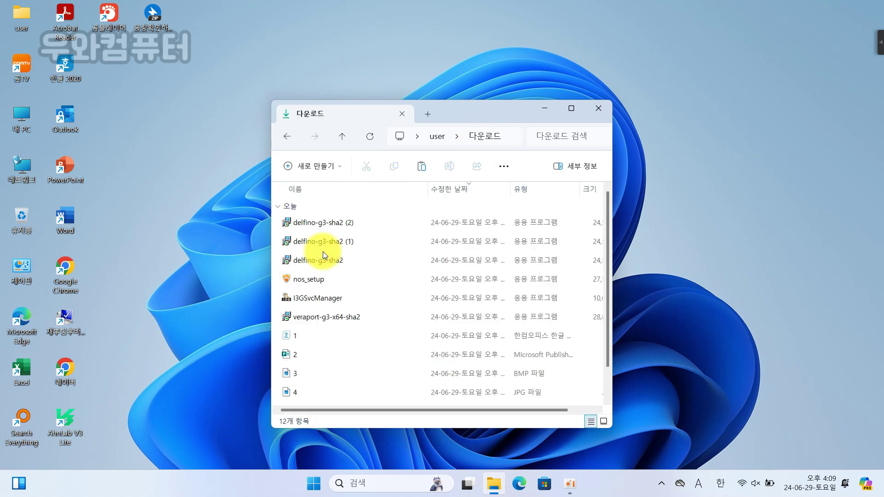
{"action": "scroll", "coordinate": [358, 319], "scroll_direction": "up", "scroll_amount": 1}
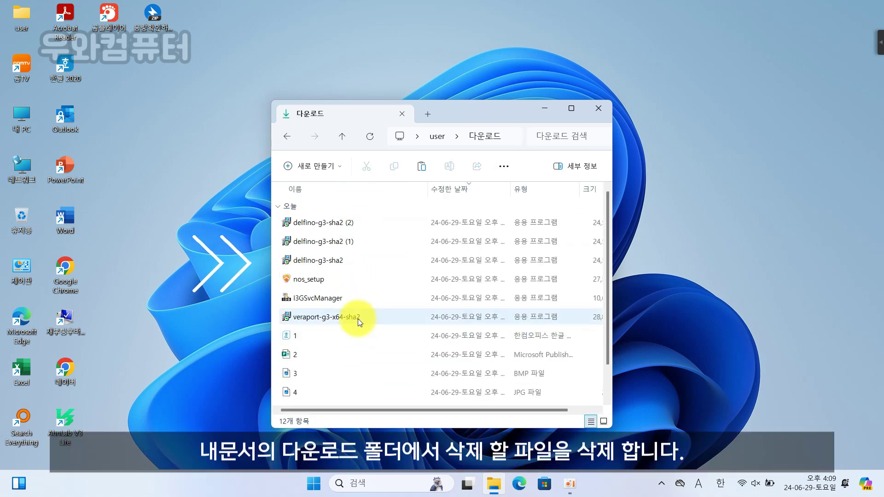
{"action": "key", "text": "ctrl+a"}
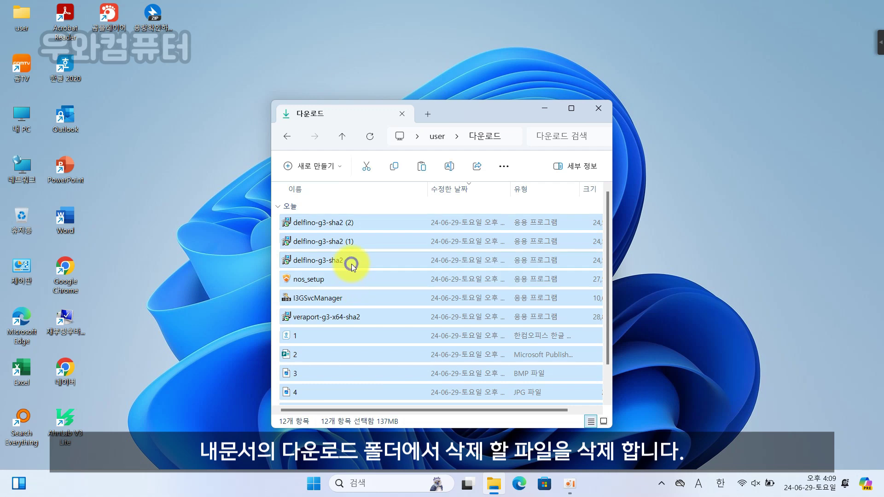
{"action": "right_click", "coordinate": [352, 264]}
{"action": "left_click", "coordinate": [385, 227]}
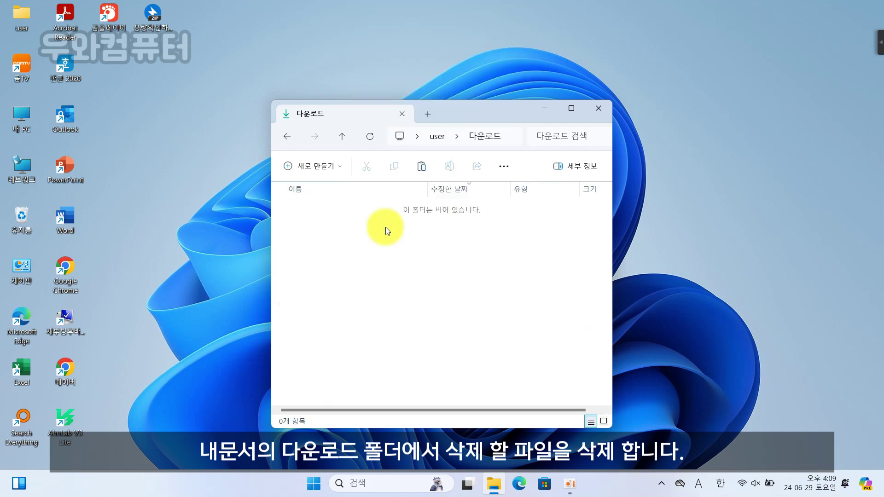
Step: Delete files 1 to 7, 8.bcd and the BIOS shortcut from the Documents (문서) folder, keeping its two subfolders
{"action": "left_click", "coordinate": [440, 143]}
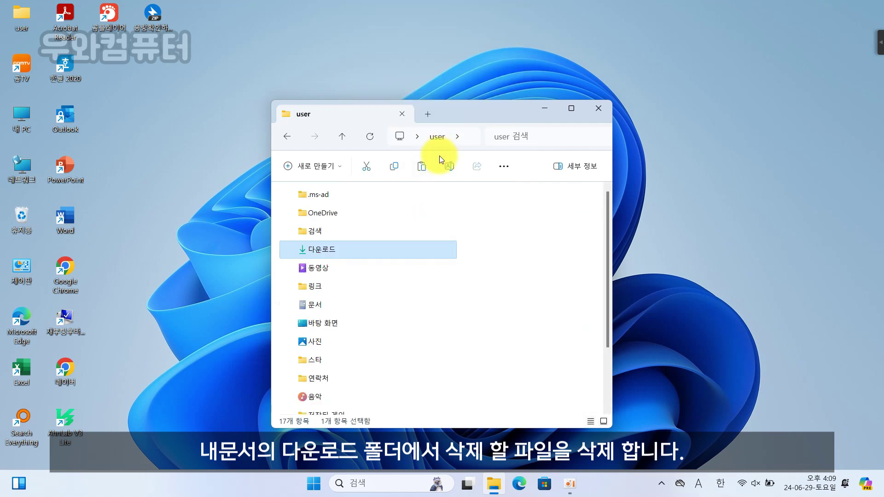
{"action": "double_click", "coordinate": [339, 308]}
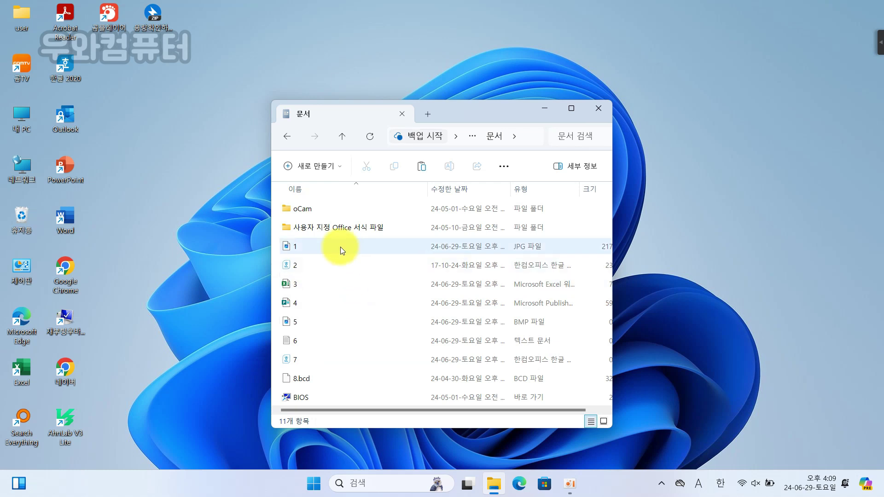
{"action": "left_click_drag", "start_coordinate": [340, 247], "coordinate": [300, 437]}
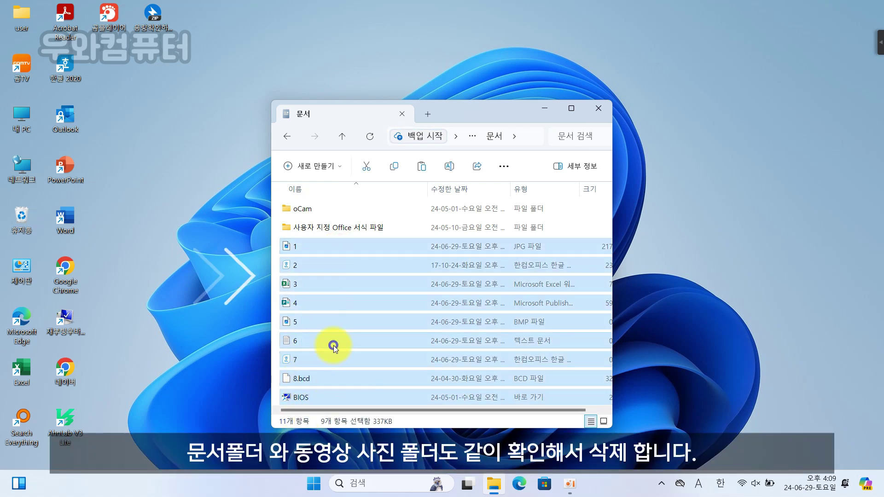
{"action": "right_click", "coordinate": [333, 345]}
{"action": "left_click", "coordinate": [360, 306]}
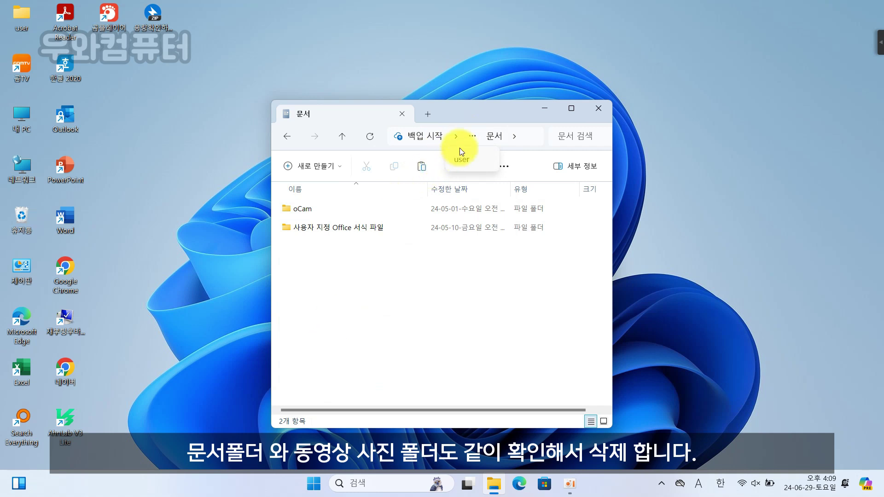
Step: Check the Pictures (사진) folder and the rest of the user folder for unneeded files, and close the window
{"action": "left_click", "coordinate": [291, 136]}
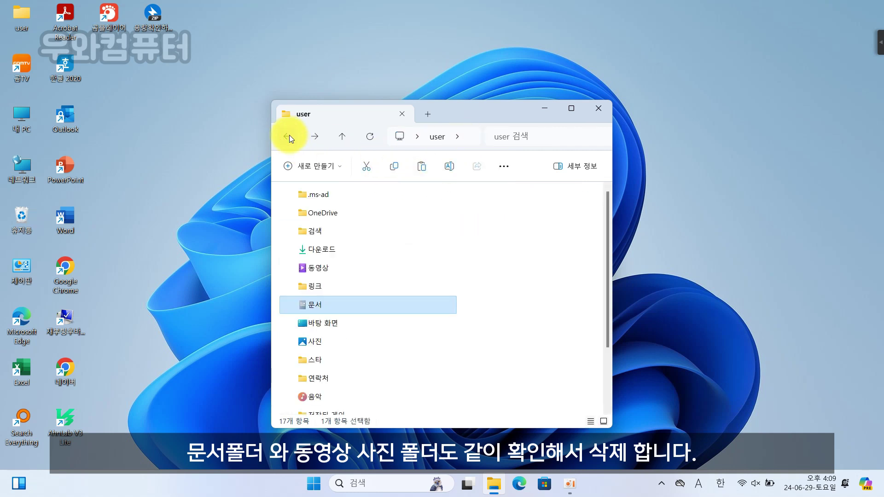
{"action": "left_click", "coordinate": [338, 345]}
{"action": "double_click", "coordinate": [337, 343]}
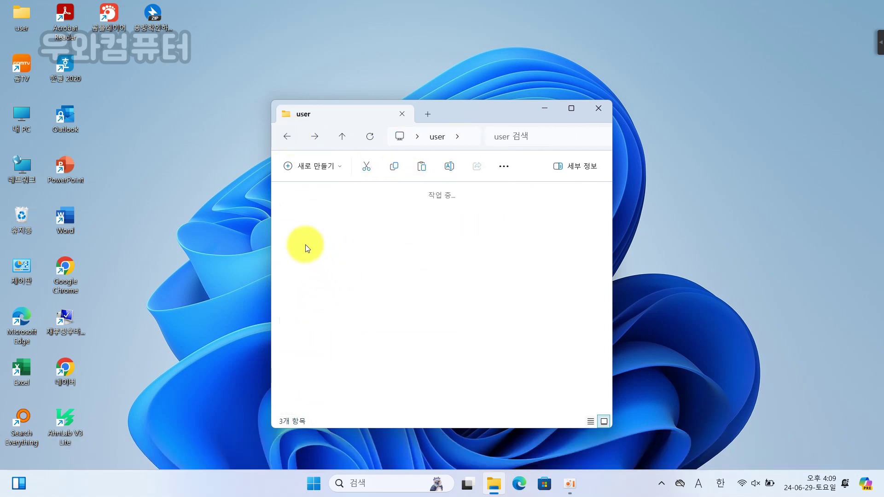
{"action": "left_click", "coordinate": [288, 143]}
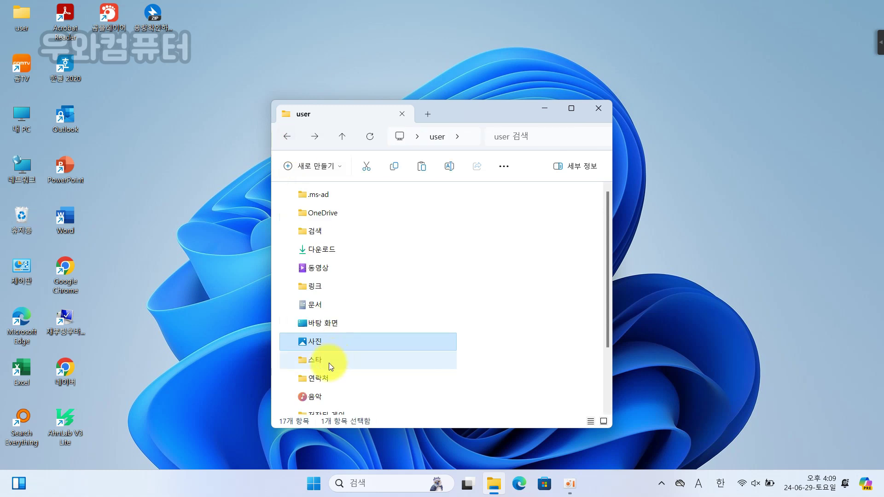
{"action": "scroll", "coordinate": [329, 363], "scroll_direction": "down", "scroll_amount": 3}
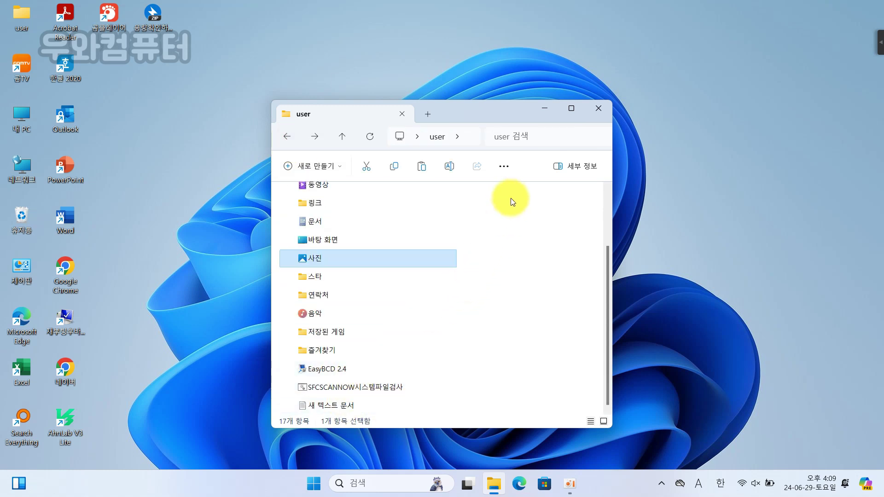
{"action": "scroll", "coordinate": [461, 257], "scroll_direction": "up", "scroll_amount": 3}
{"action": "left_click", "coordinate": [597, 110]}
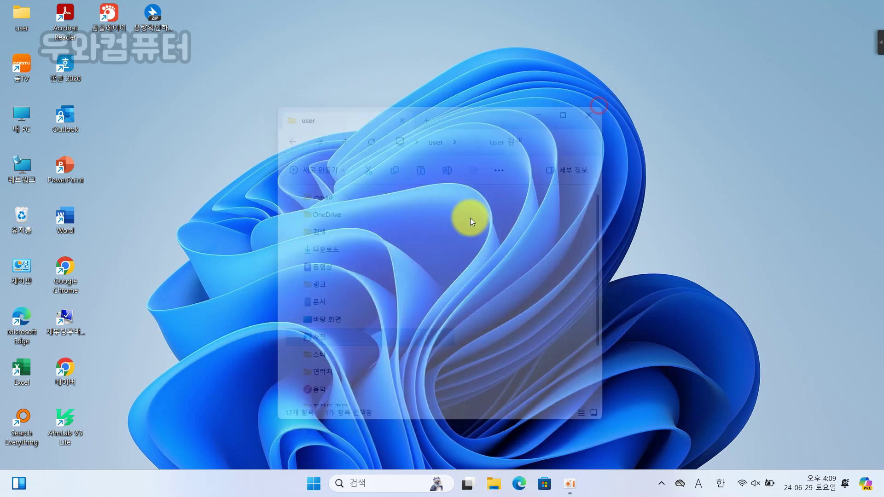
Step: Empty the Recycle Bin of the files deleted from Downloads and Documents
{"action": "right_click", "coordinate": [20, 215]}
{"action": "left_click", "coordinate": [50, 238]}
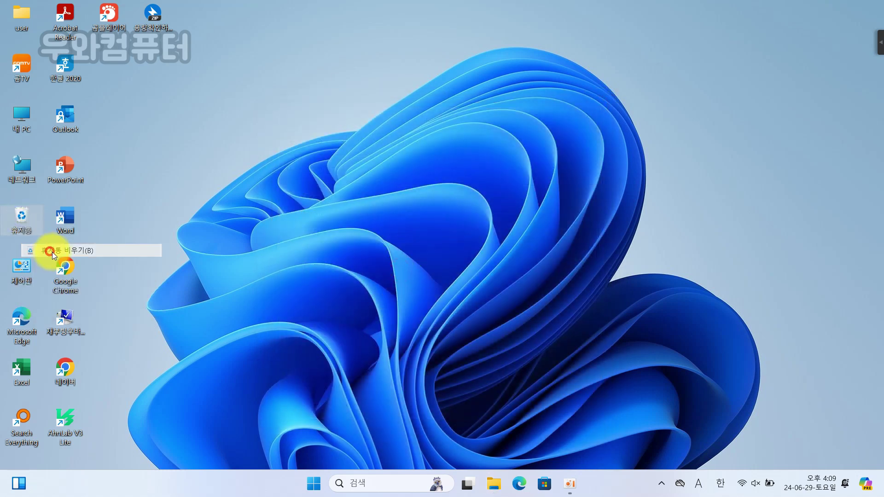
{"action": "left_click", "coordinate": [471, 250]}
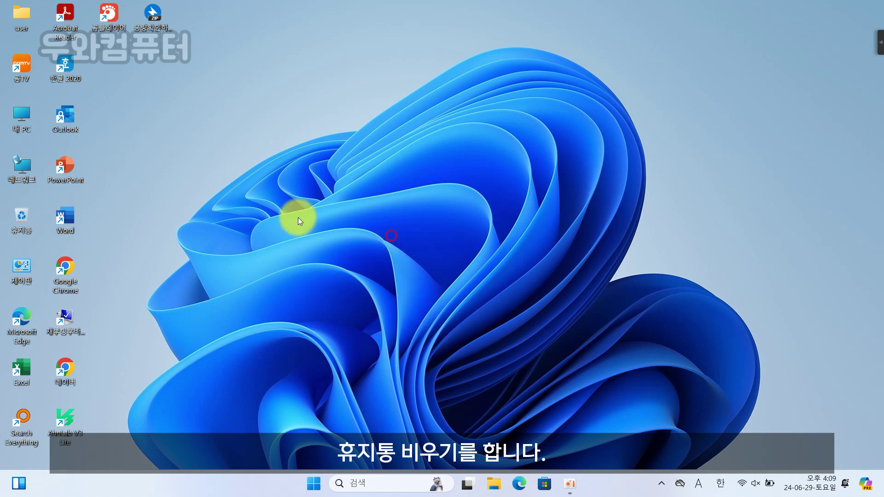
Step: Check the free space of the C: and D: drives in 내 PC and look through their contents
{"action": "double_click", "coordinate": [8, 109]}
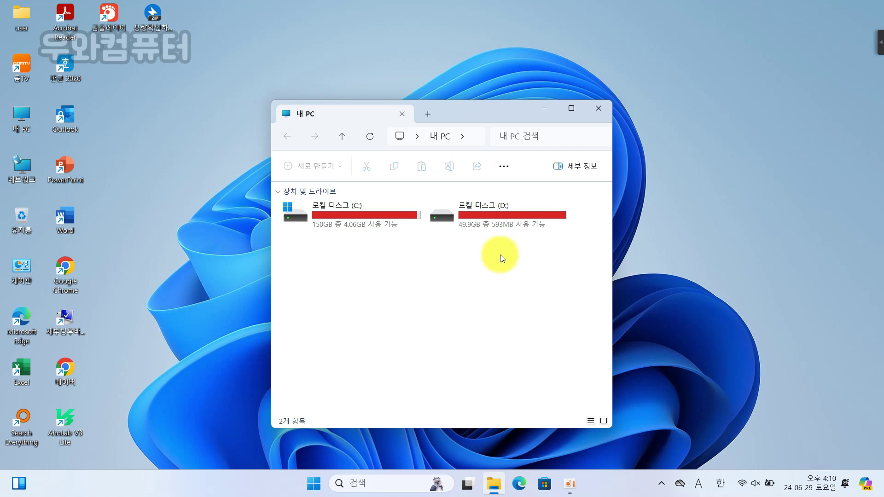
{"action": "double_click", "coordinate": [391, 223]}
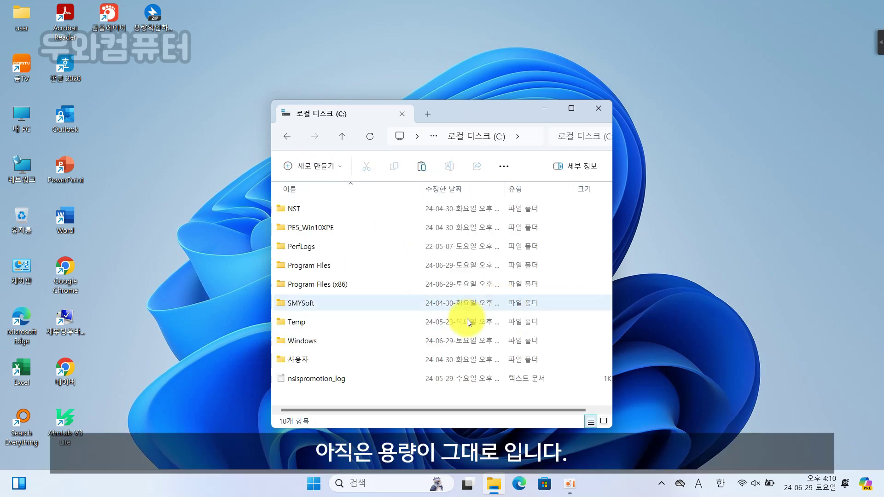
{"action": "left_click", "coordinate": [284, 135]}
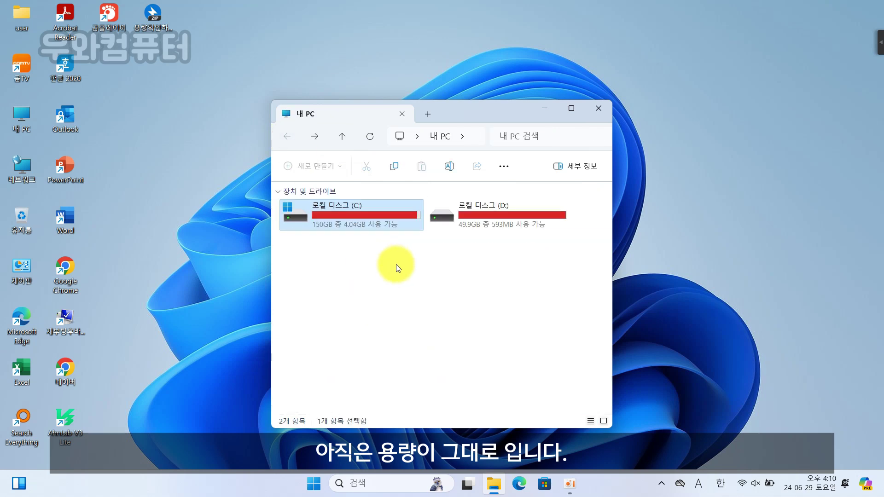
{"action": "double_click", "coordinate": [470, 208]}
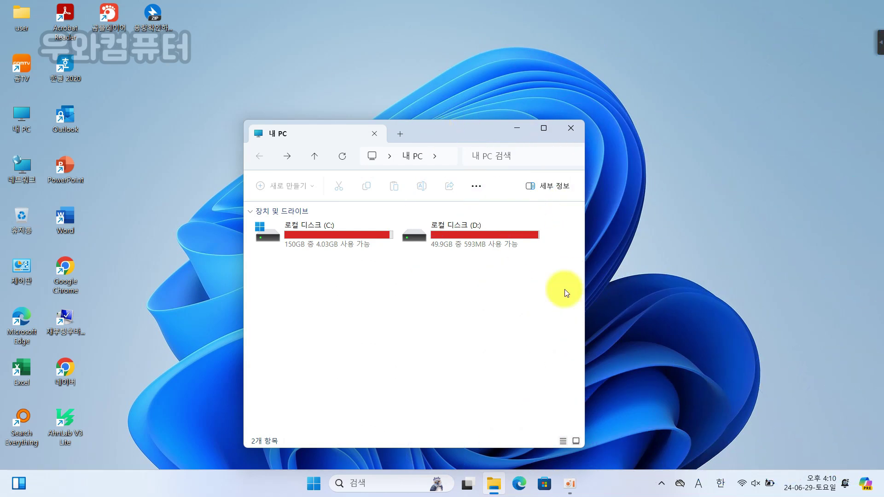
Step: Widen the 내 PC window and set the folder options to show hidden files, folders and drives (숨김 파일, 폴더 및 드라이브 표시)
{"action": "left_click_drag", "start_coordinate": [583, 352], "coordinate": [777, 364]}
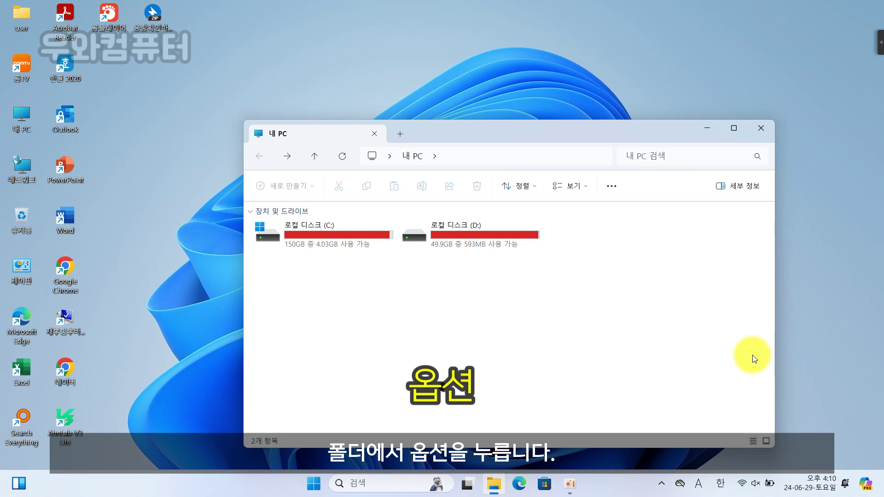
{"action": "left_click", "coordinate": [613, 184]}
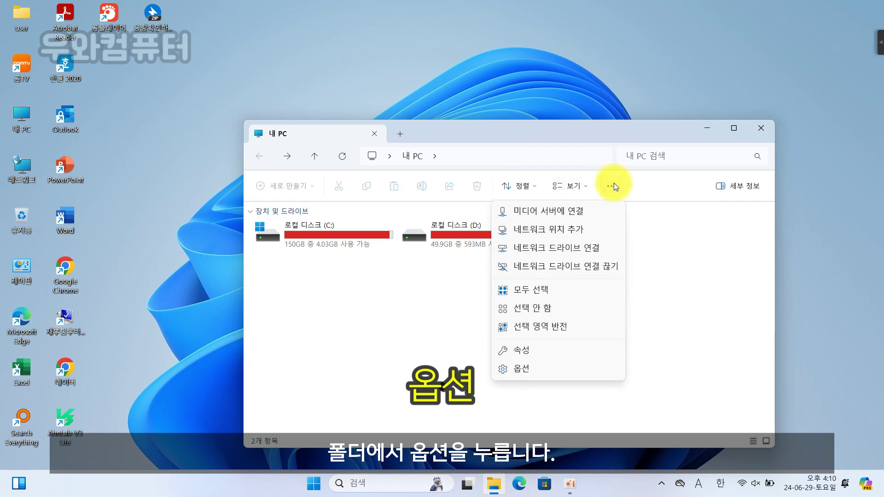
{"action": "left_click", "coordinate": [528, 371]}
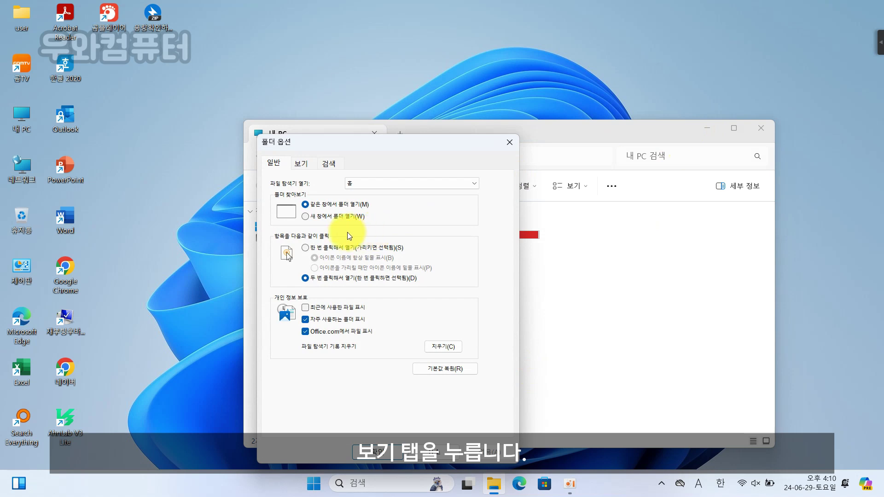
{"action": "left_click", "coordinate": [298, 163]}
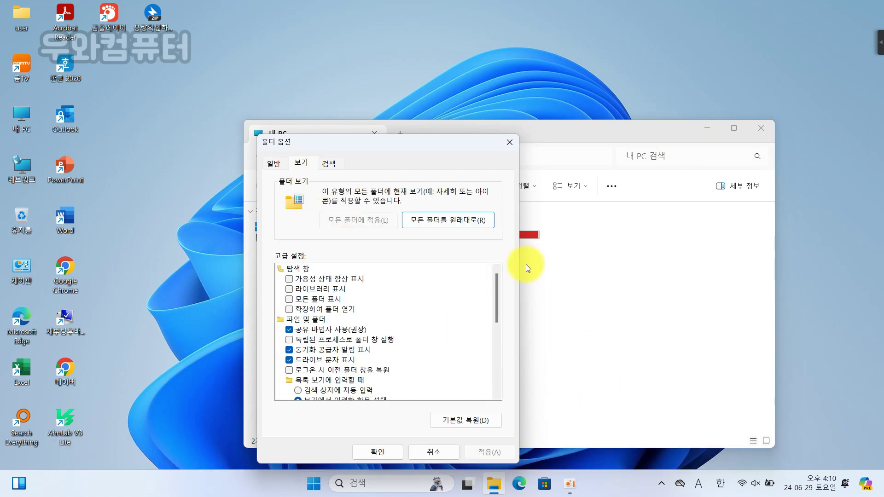
{"action": "left_click_drag", "start_coordinate": [437, 146], "coordinate": [514, 89]}
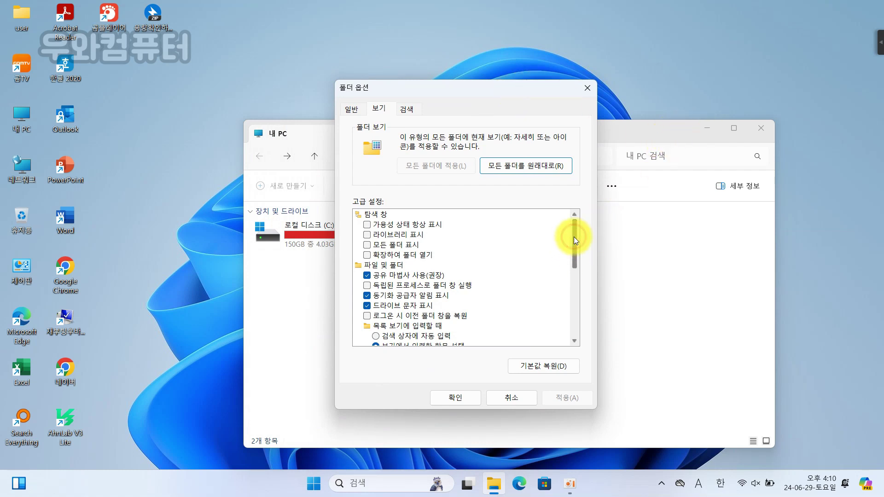
{"action": "left_click_drag", "start_coordinate": [574, 236], "coordinate": [569, 284]}
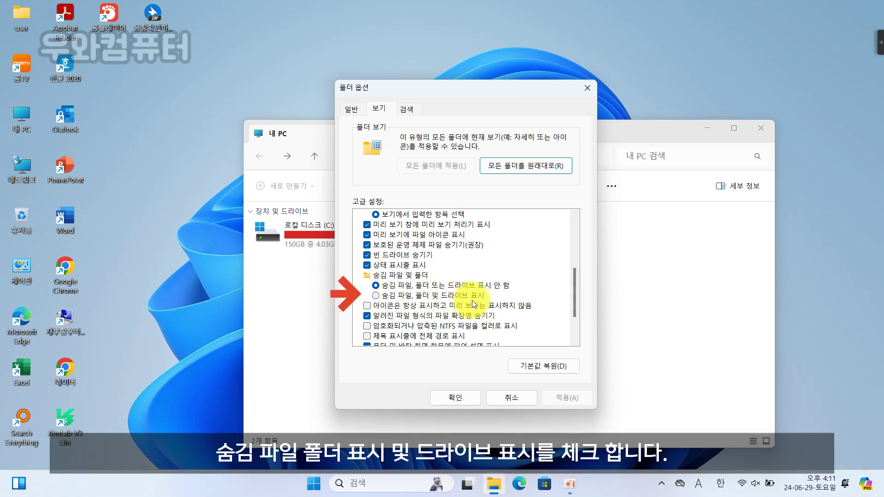
{"action": "left_click", "coordinate": [377, 297]}
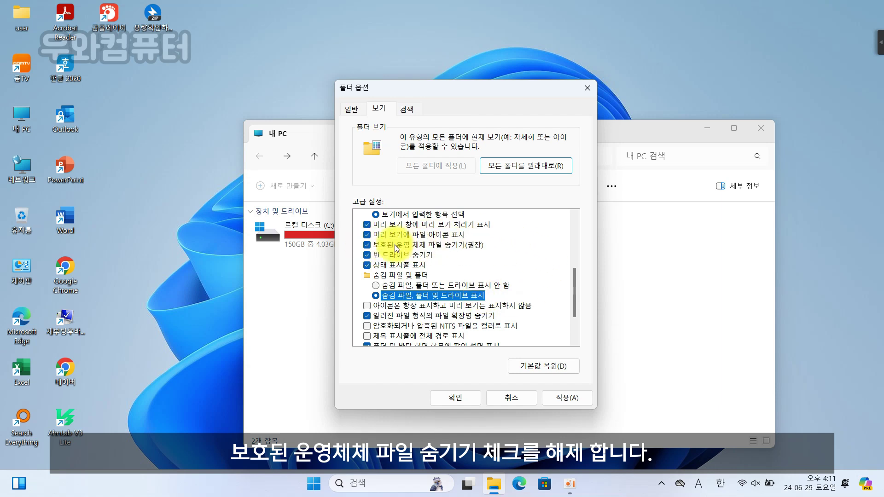
Step: Turn off hiding of protected operating system files (보호된 운영 체제 파일 숨기기), accept the warning, and apply the folder options
{"action": "left_click", "coordinate": [369, 244]}
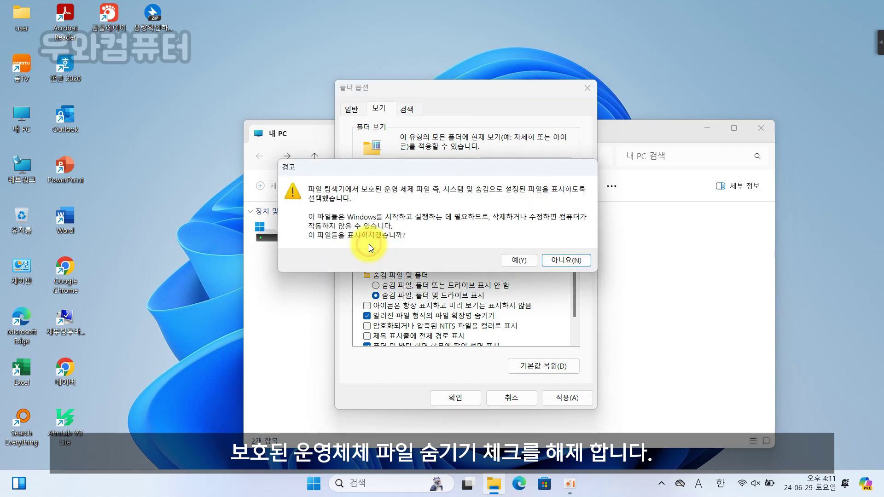
{"action": "left_click", "coordinate": [514, 260]}
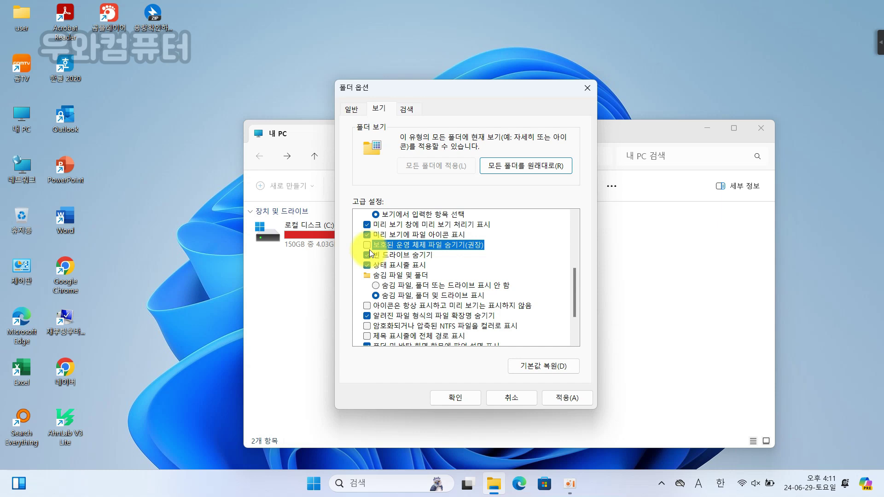
{"action": "left_click", "coordinate": [560, 397]}
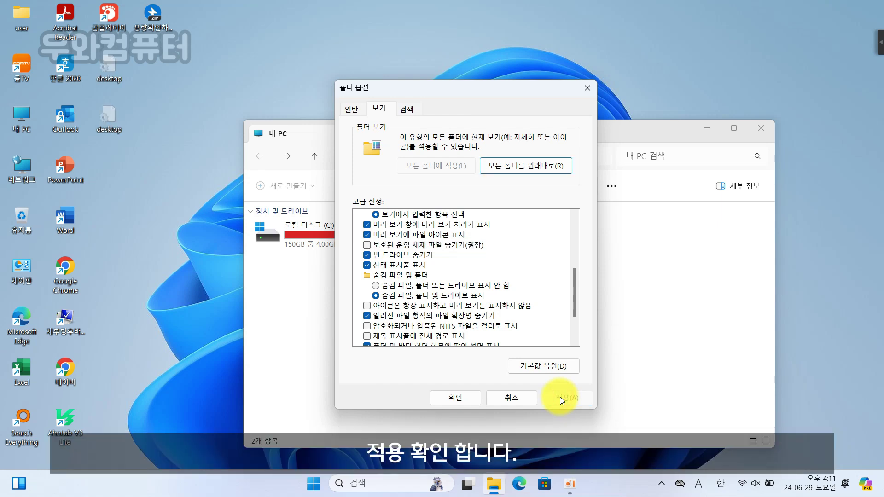
{"action": "left_click_drag", "start_coordinate": [494, 94], "coordinate": [787, 20]}
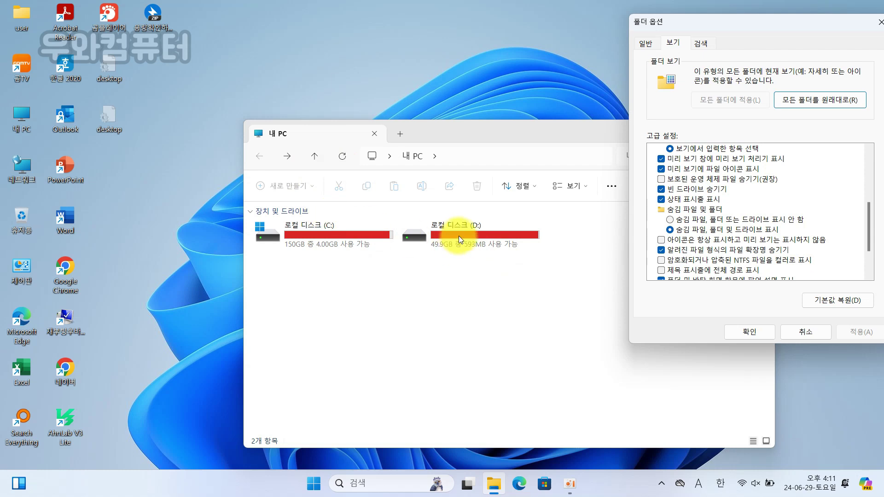
{"action": "left_click", "coordinate": [749, 331]}
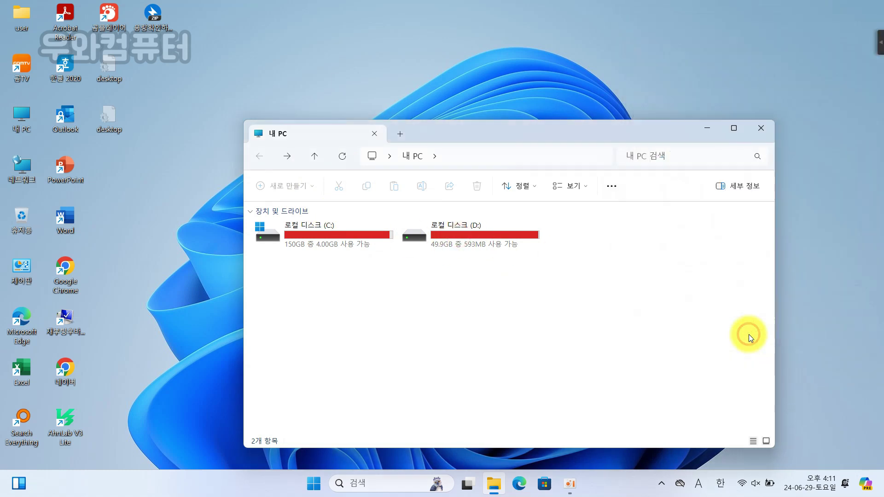
Step: Open the D: drive and view the properties of pagefile.sys to check its size, then close them
{"action": "double_click", "coordinate": [449, 242]}
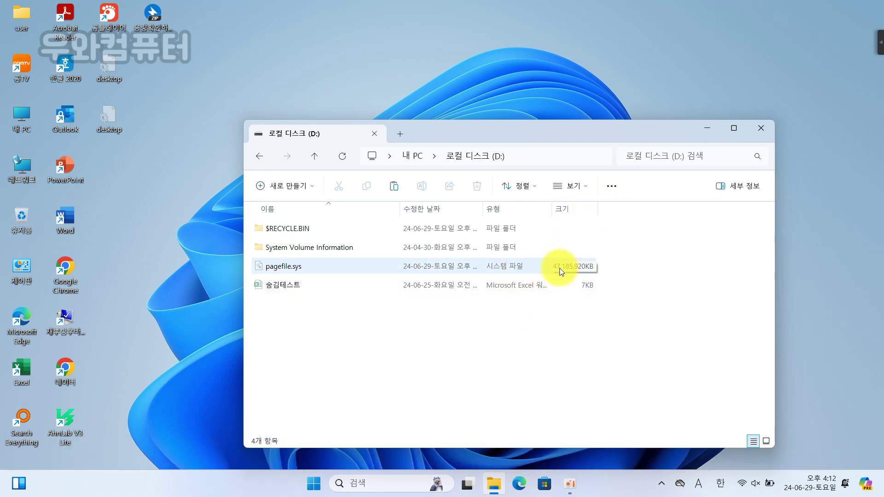
{"action": "right_click", "coordinate": [275, 271]}
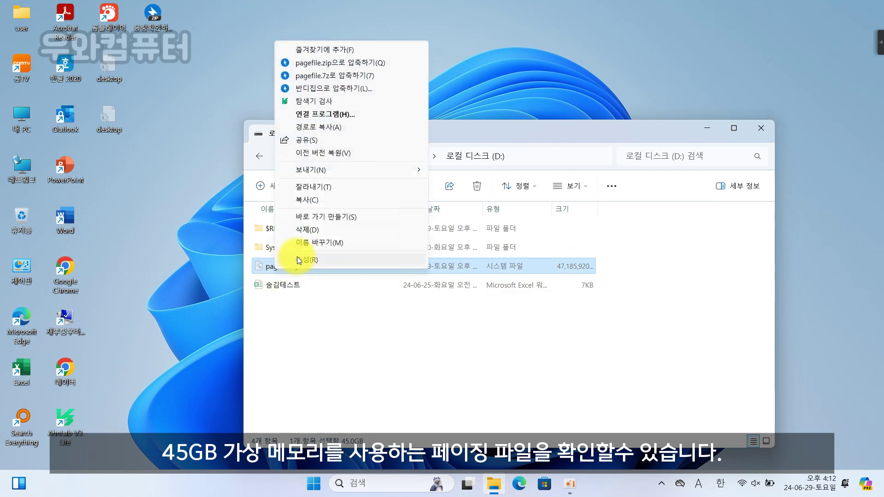
{"action": "left_click", "coordinate": [299, 259]}
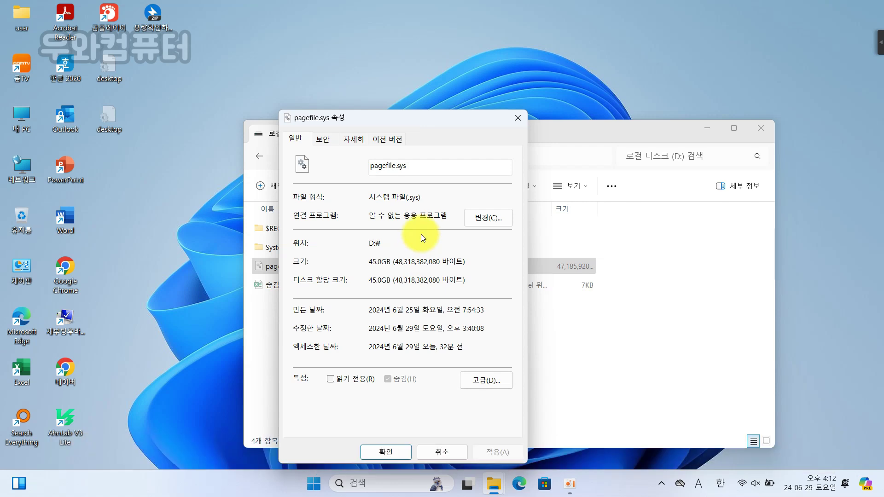
{"action": "left_click", "coordinate": [515, 118]}
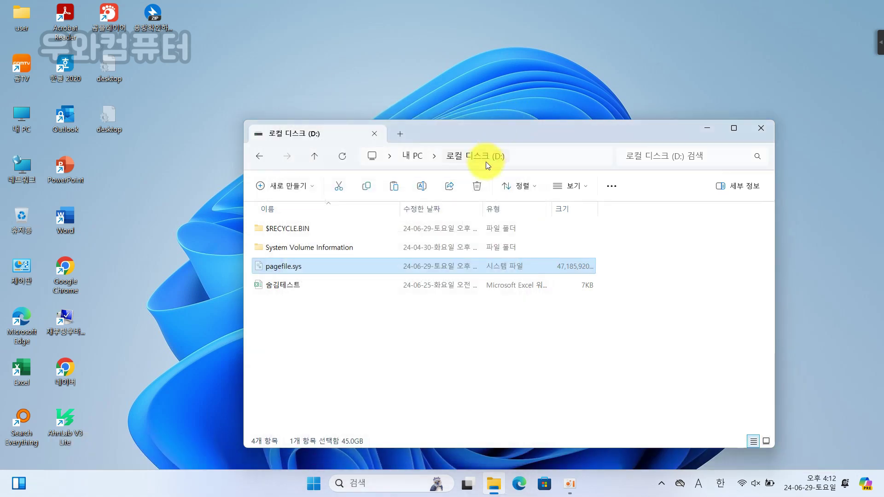
Step: View the properties of the 숨김테스트 file on the D: drive to check its hidden attribute
{"action": "left_click", "coordinate": [284, 285]}
{"action": "right_click", "coordinate": [284, 286]}
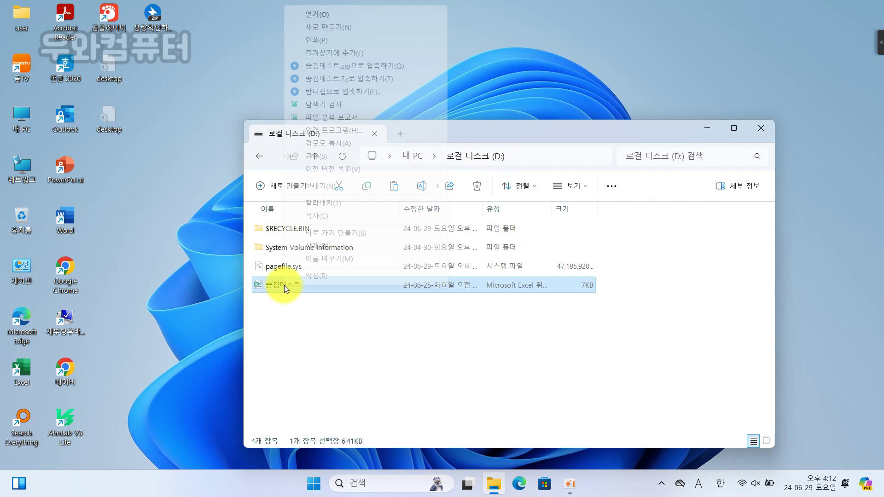
{"action": "left_click", "coordinate": [321, 276]}
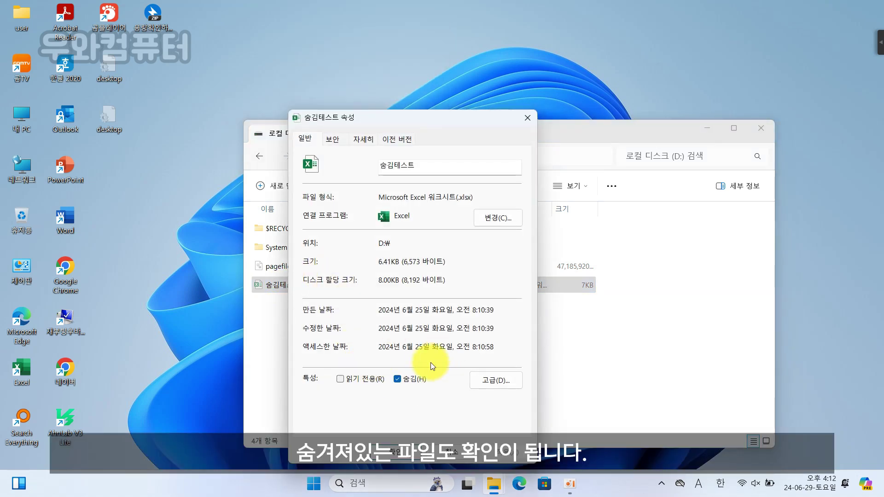
{"action": "left_click", "coordinate": [401, 451]}
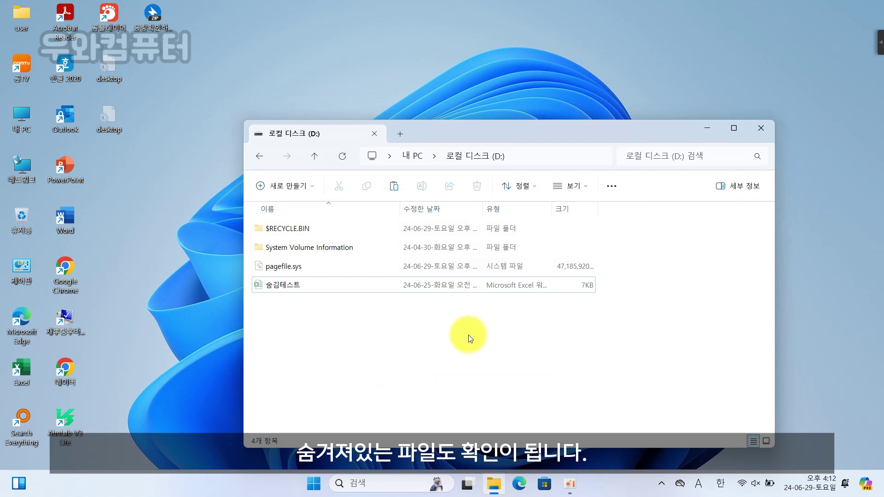
Step: Restore and apply the default view settings in the folder options (기본값 복원), and recheck the D: drive's contents before closing the window
{"action": "left_click", "coordinate": [419, 156]}
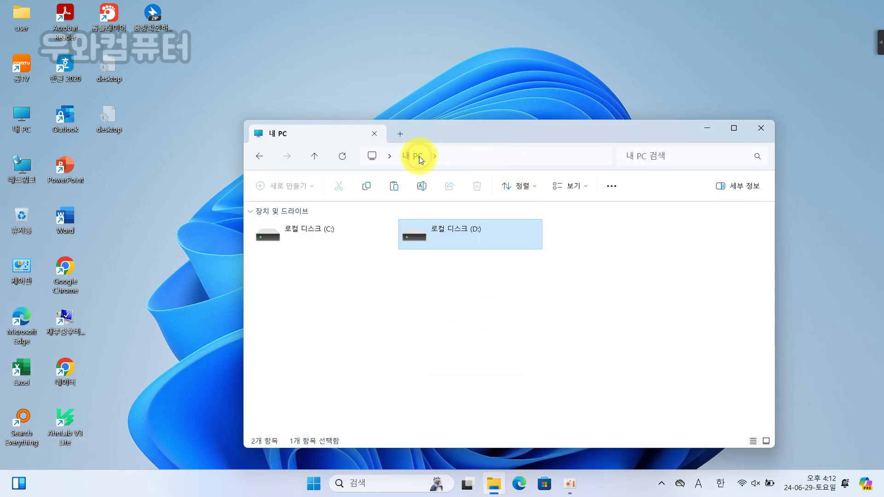
{"action": "left_click", "coordinate": [425, 316]}
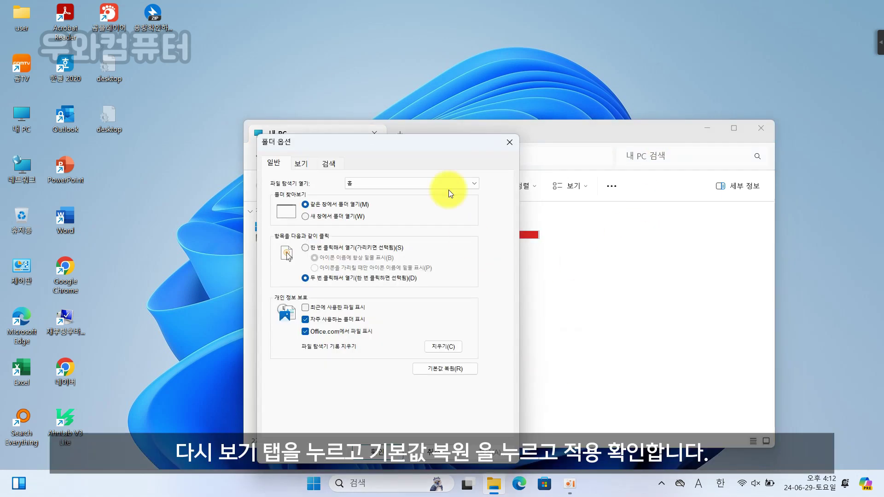
{"action": "left_click_drag", "start_coordinate": [448, 190], "coordinate": [676, 122]}
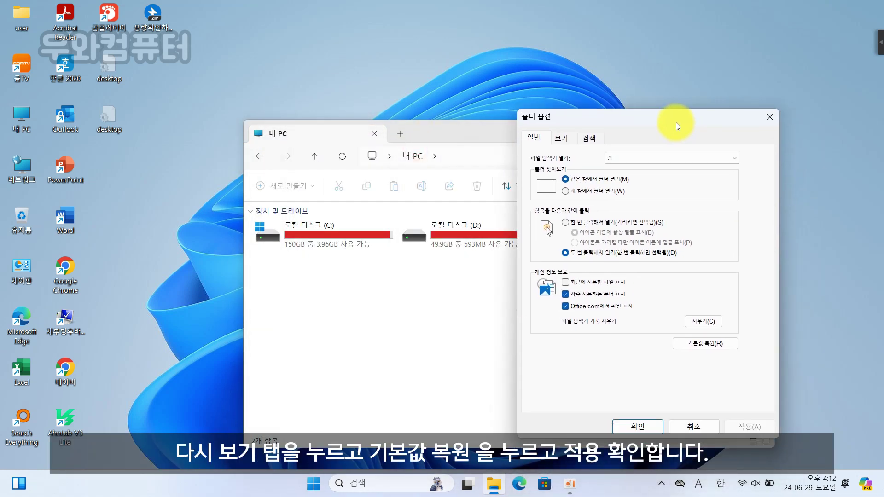
{"action": "left_click", "coordinate": [566, 137]}
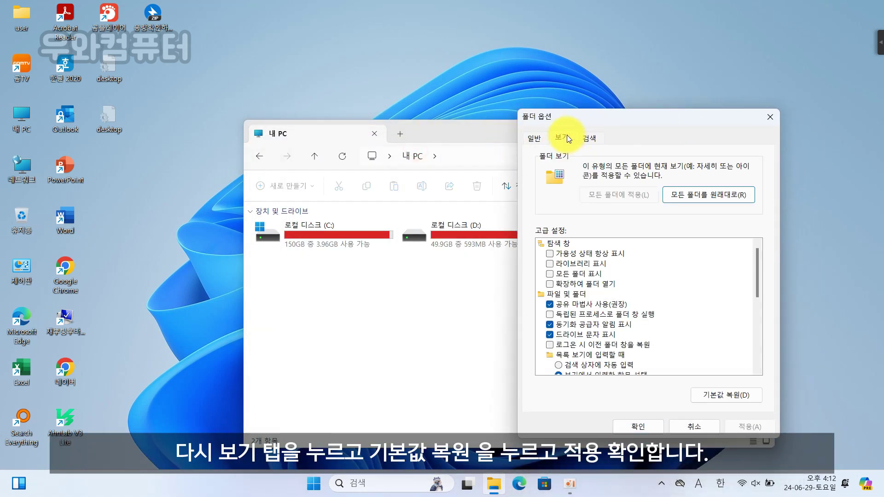
{"action": "left_click_drag", "start_coordinate": [757, 266], "coordinate": [759, 326]}
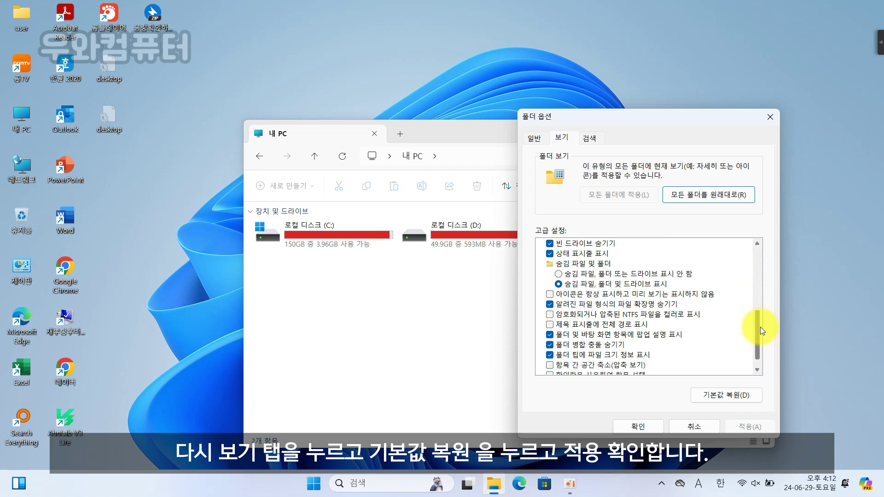
{"action": "left_click", "coordinate": [733, 397]}
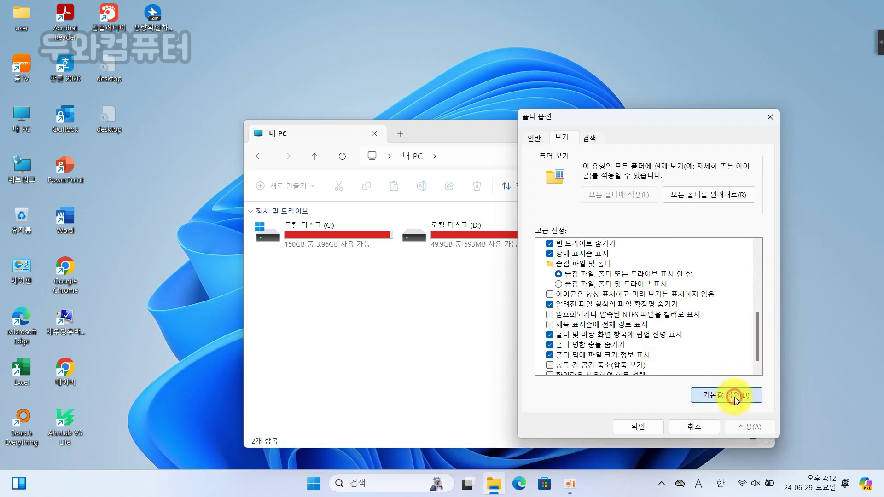
{"action": "left_click", "coordinate": [758, 425]}
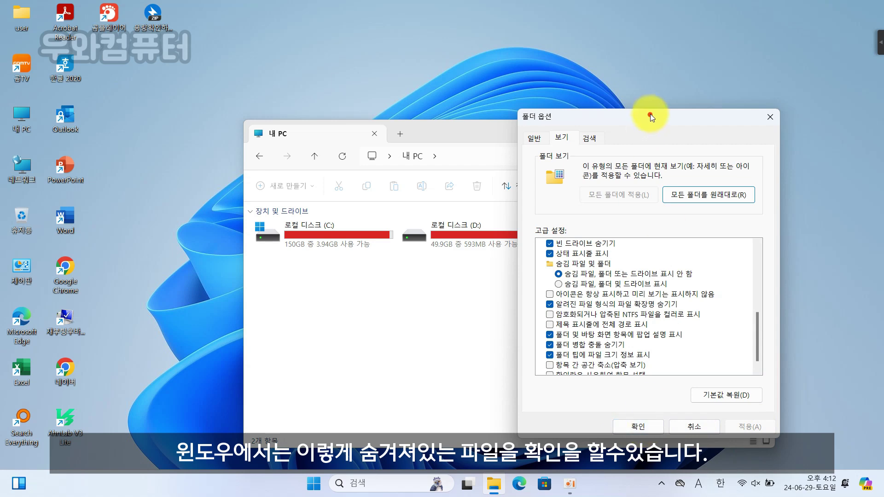
{"action": "left_click_drag", "start_coordinate": [650, 114], "coordinate": [661, 24]}
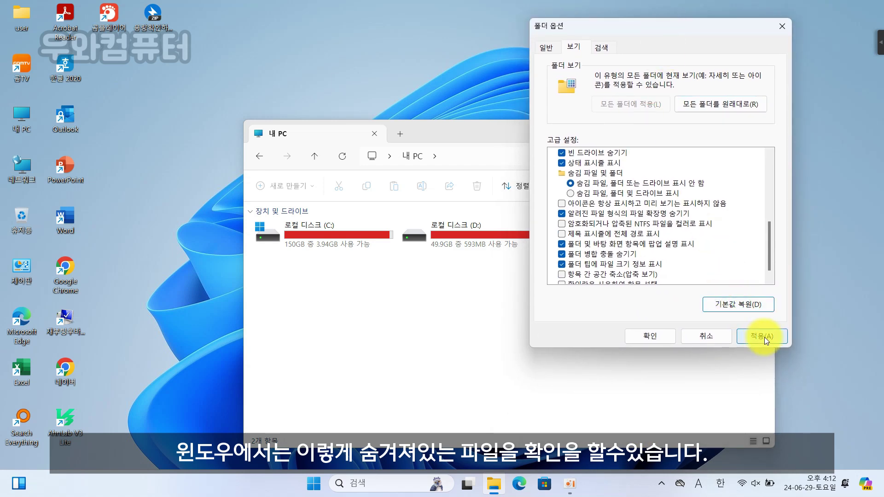
{"action": "left_click", "coordinate": [670, 339]}
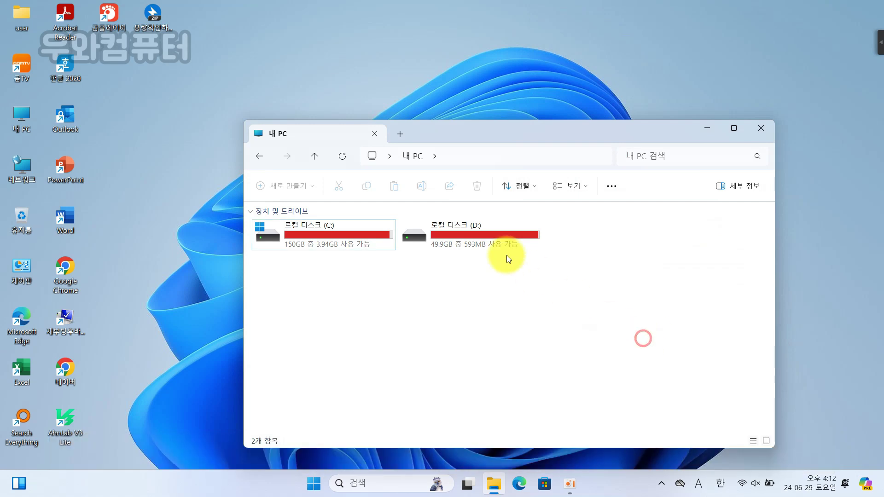
{"action": "double_click", "coordinate": [479, 246]}
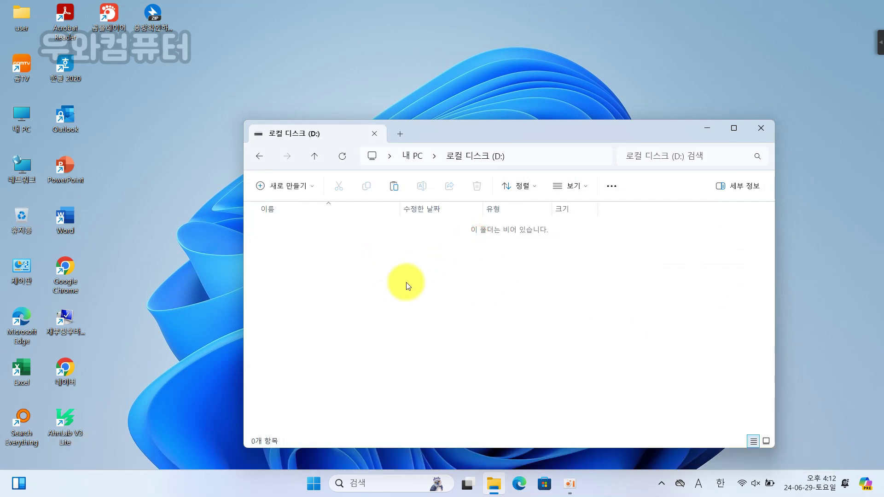
{"action": "left_click", "coordinate": [761, 128]}
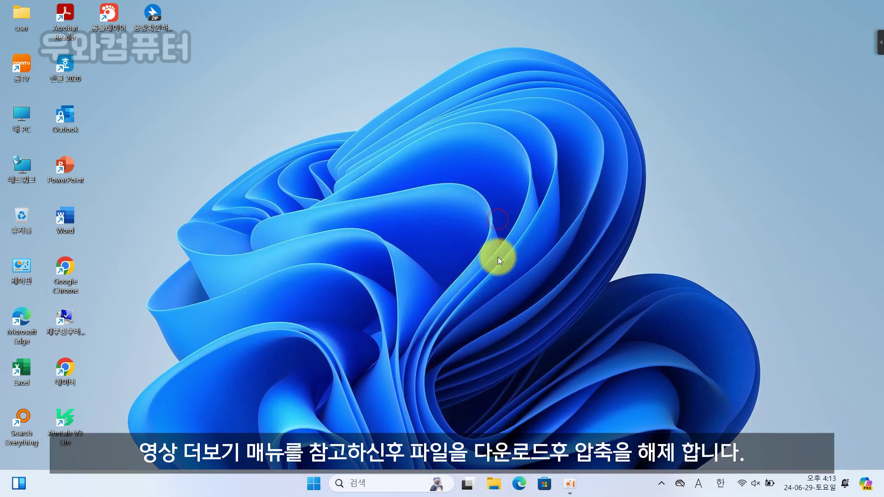
Step: Extract the 용량확인하기ALL archive on the desktop into its own folder and place that folder beside the archive
{"action": "left_click_drag", "start_coordinate": [115, 146], "coordinate": [143, 86]}
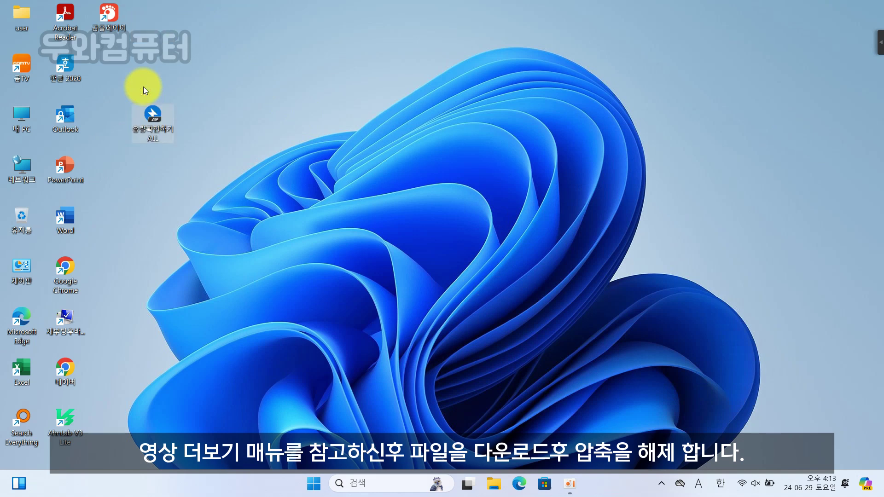
{"action": "right_click", "coordinate": [150, 114]}
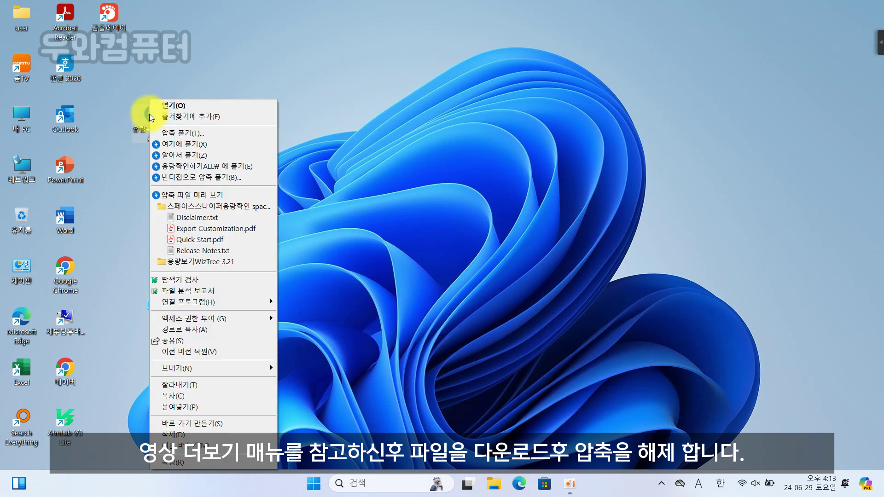
{"action": "left_click", "coordinate": [182, 170]}
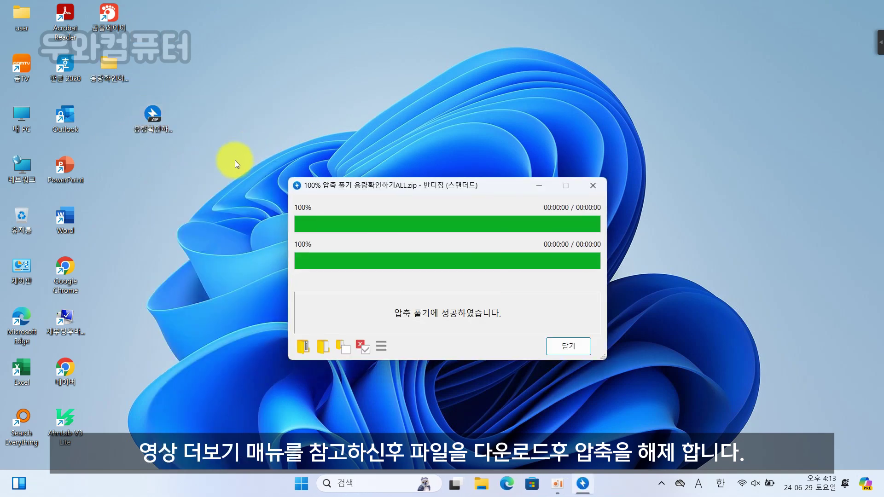
{"action": "left_click", "coordinate": [567, 346]}
{"action": "left_click_drag", "start_coordinate": [117, 68], "coordinate": [202, 122]}
Step: Dismiss the 반디집 update notice, run SpaceSniffer from the spacesniffer1.1 folder in 용량확인하기ALL, and scan the D: drive
{"action": "double_click", "coordinate": [202, 123]}
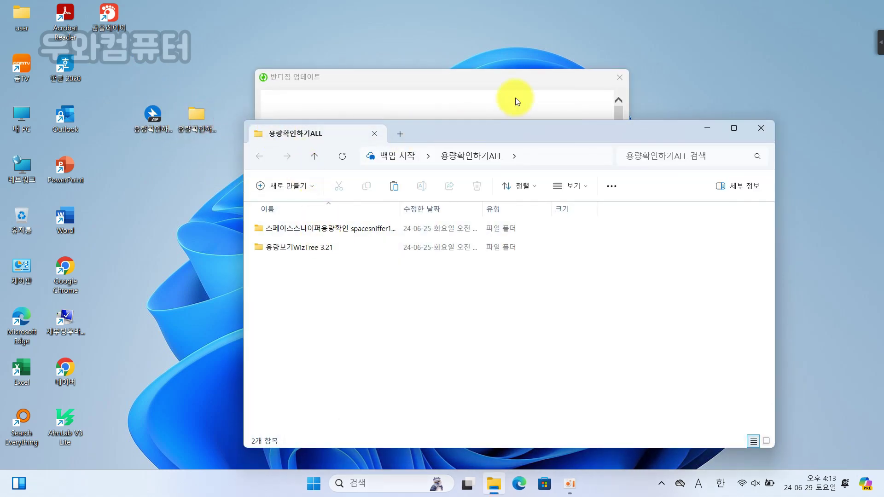
{"action": "left_click", "coordinate": [612, 76]}
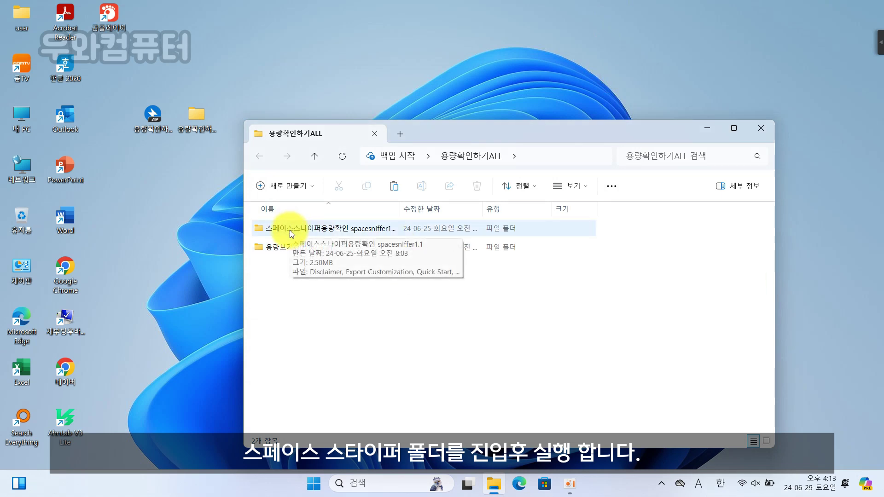
{"action": "double_click", "coordinate": [312, 233]}
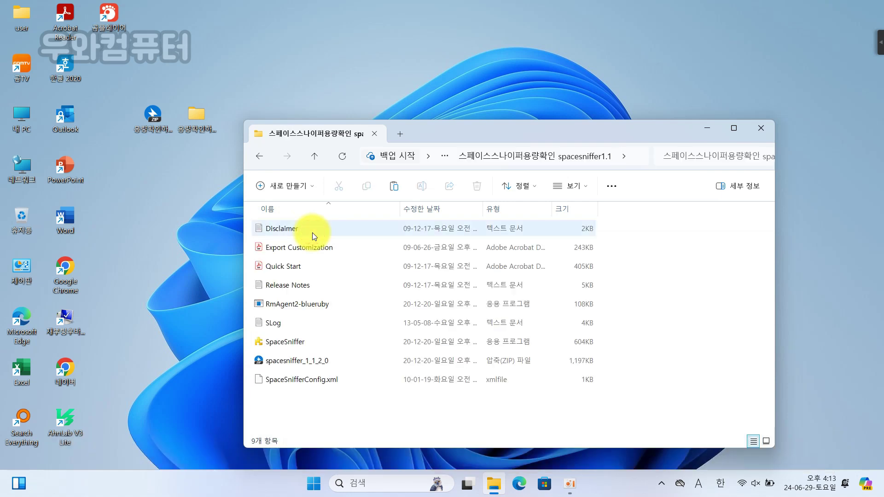
{"action": "double_click", "coordinate": [288, 343]}
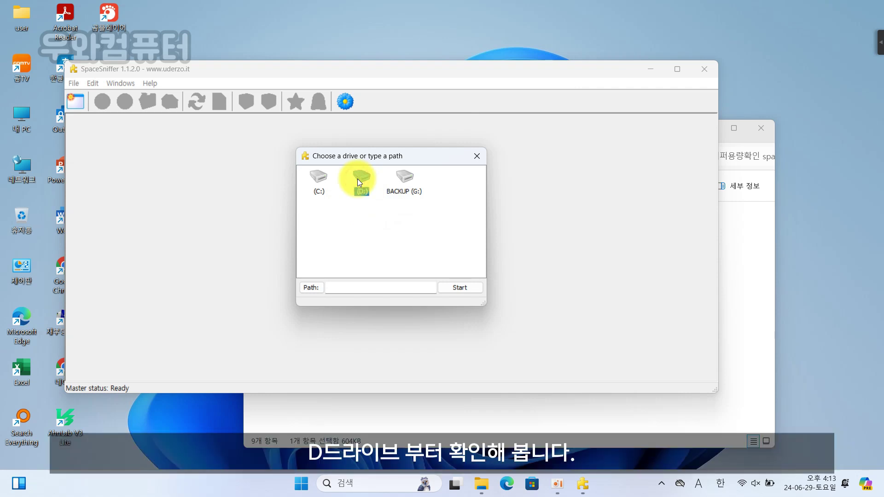
{"action": "left_click", "coordinate": [466, 290]}
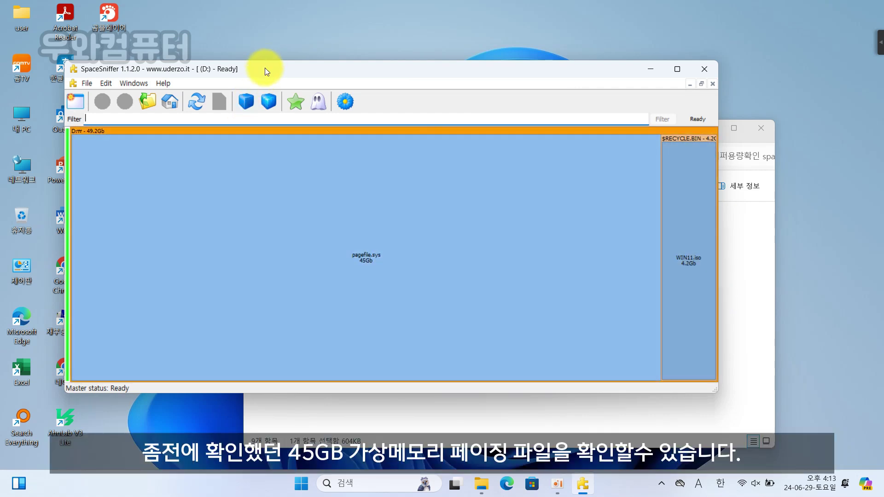
Step: Minimize SpaceSniffer and close the spacesniffer1.1 folder window to clear the desktop
{"action": "left_click_drag", "start_coordinate": [549, 74], "coordinate": [631, 146]}
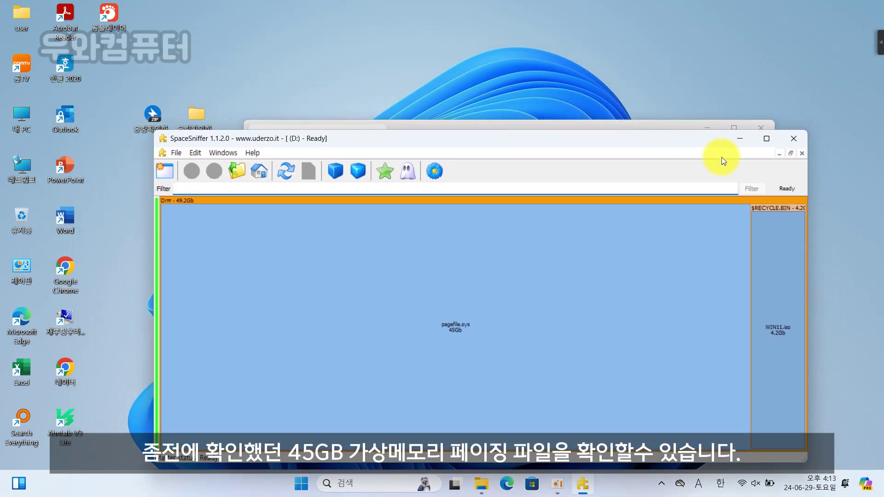
{"action": "left_click", "coordinate": [739, 139]}
{"action": "left_click", "coordinate": [769, 130]}
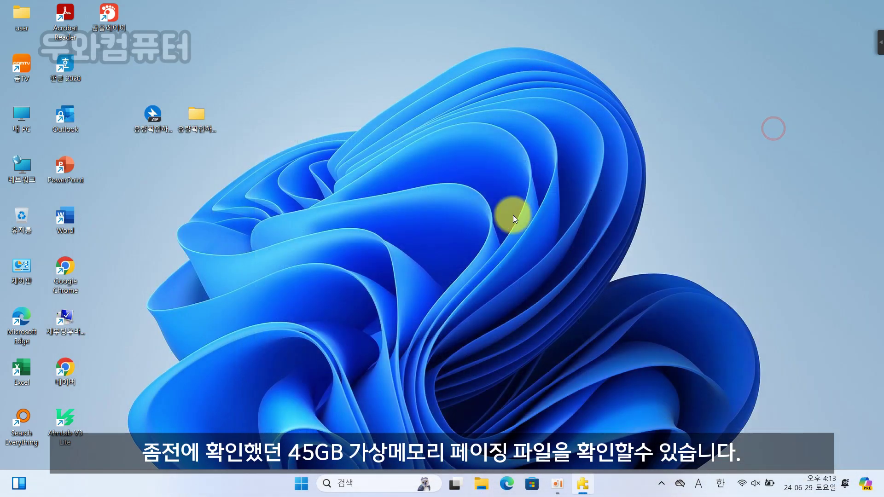
Step: Launch WizTree64 from the 용량보기WizTree 3.21 folder inside 용량확인하기ALL and maximize its window
{"action": "double_click", "coordinate": [193, 115]}
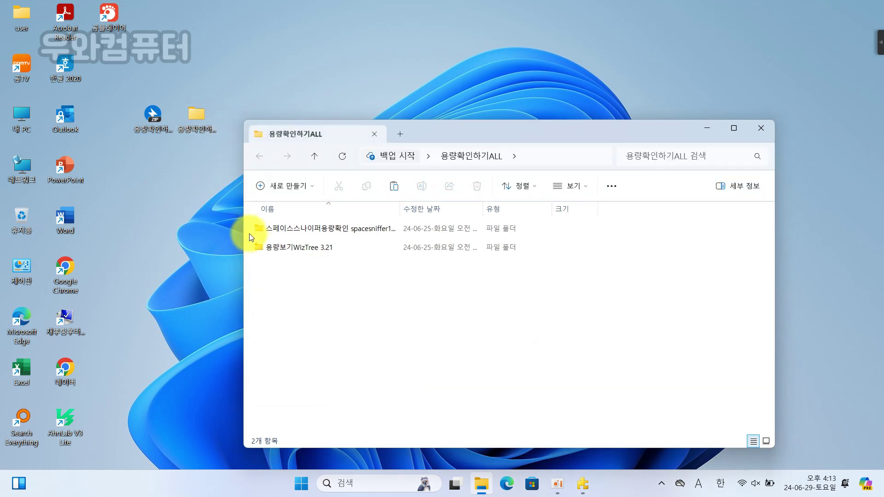
{"action": "double_click", "coordinate": [274, 249]}
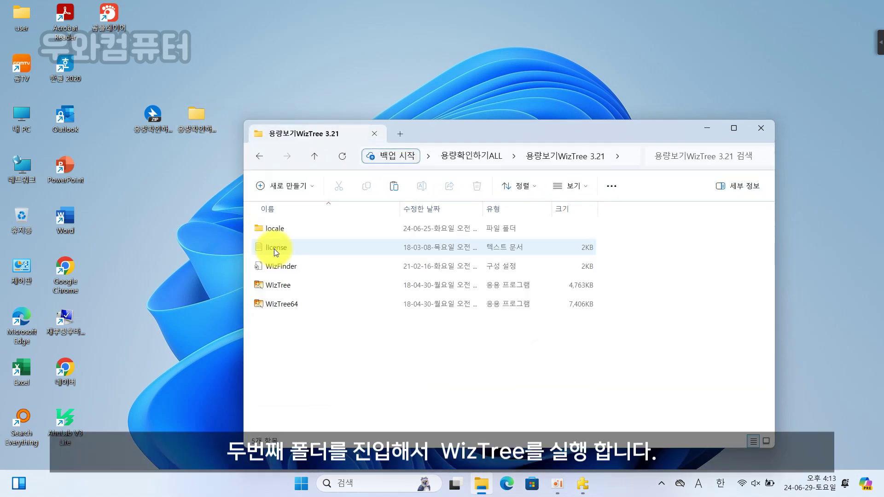
{"action": "double_click", "coordinate": [274, 302]}
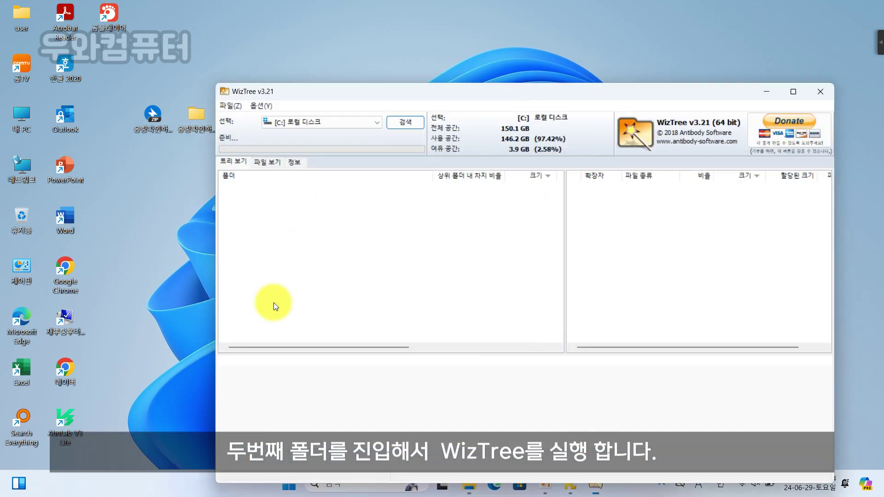
{"action": "left_click_drag", "start_coordinate": [386, 98], "coordinate": [293, 39]}
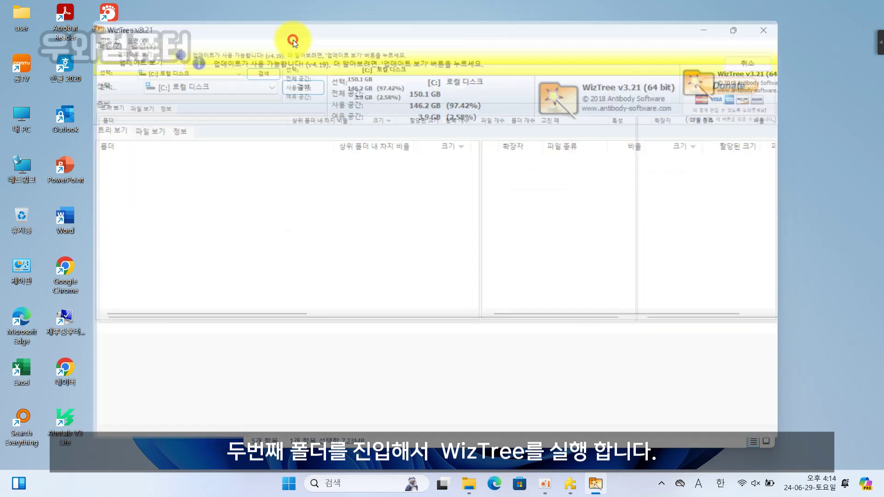
{"action": "double_click", "coordinate": [293, 39]}
Step: Scan the [D:] 로컬 디스크 drive in WizTree to examine its space usage by folder and file type
{"action": "left_click", "coordinate": [112, 58]}
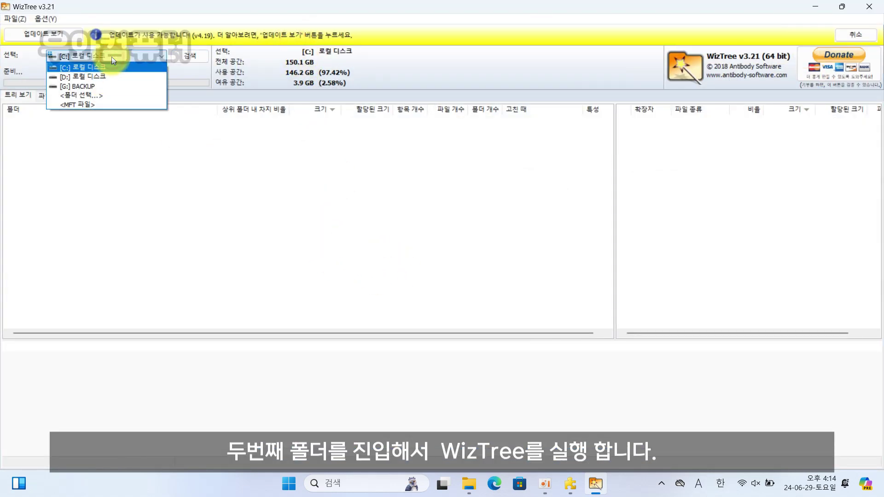
{"action": "left_click", "coordinate": [88, 76]}
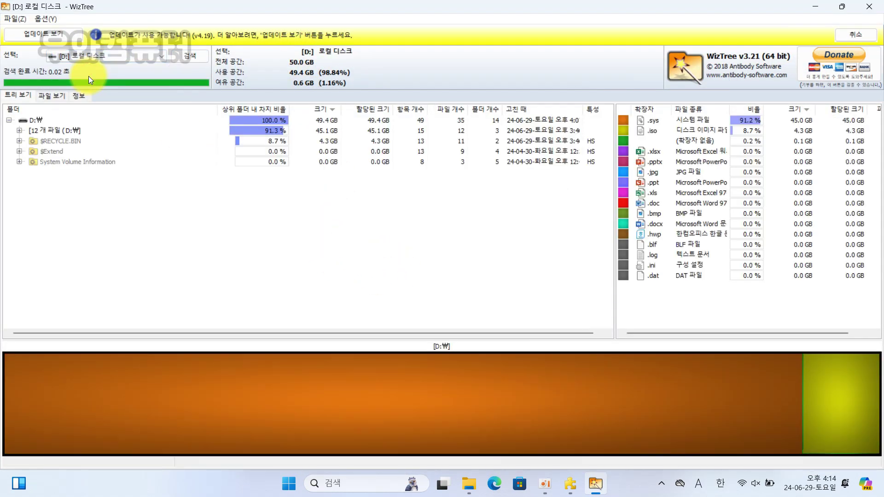
{"action": "left_click", "coordinate": [187, 58]}
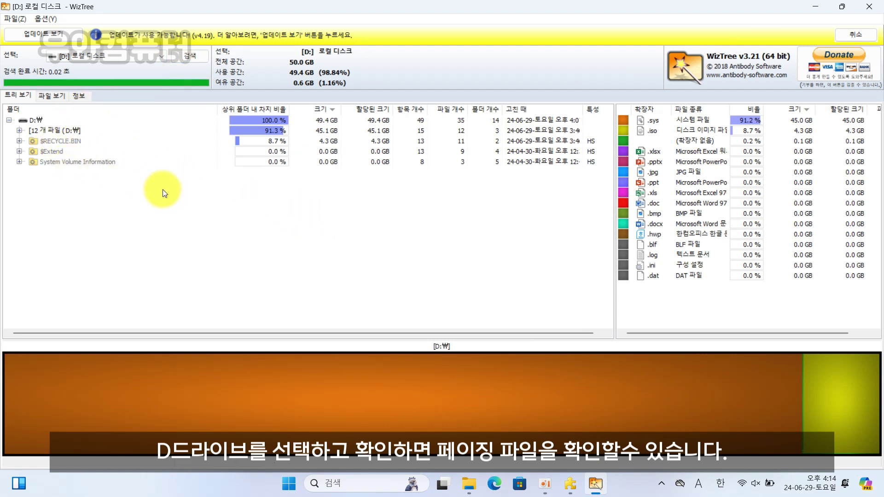
Step: Expand the file group directly under D:\ in the WizTree folder tree to examine the individual root files
{"action": "left_click", "coordinate": [19, 130]}
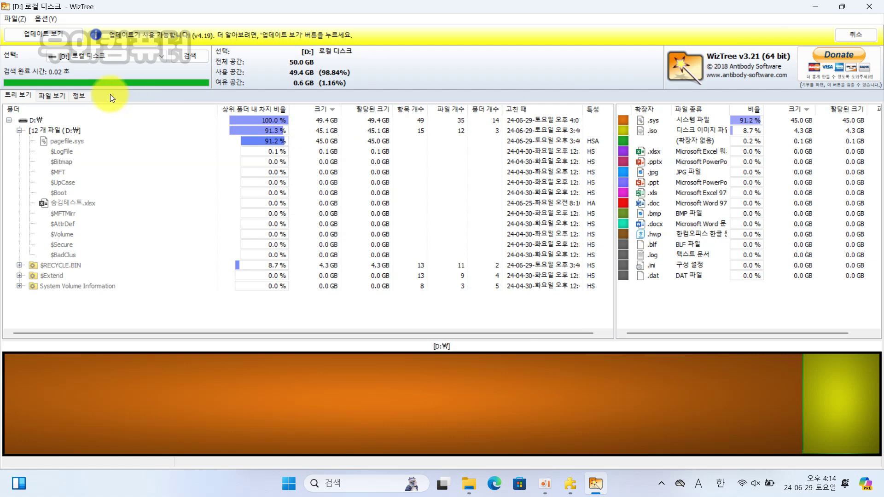
{"action": "left_click", "coordinate": [19, 20]}
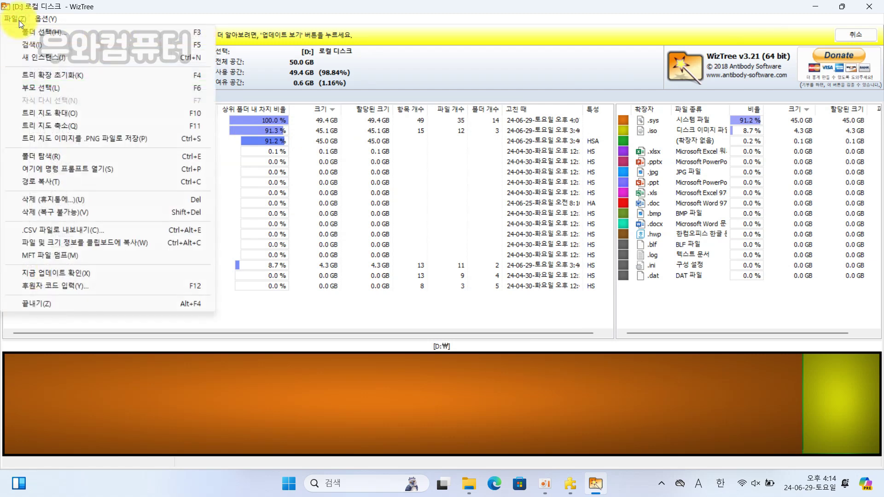
{"action": "left_click", "coordinate": [18, 20]}
Step: Try displaying the WizTree sizes in MB, and switch the display unit back to GB
{"action": "left_click", "coordinate": [43, 18]}
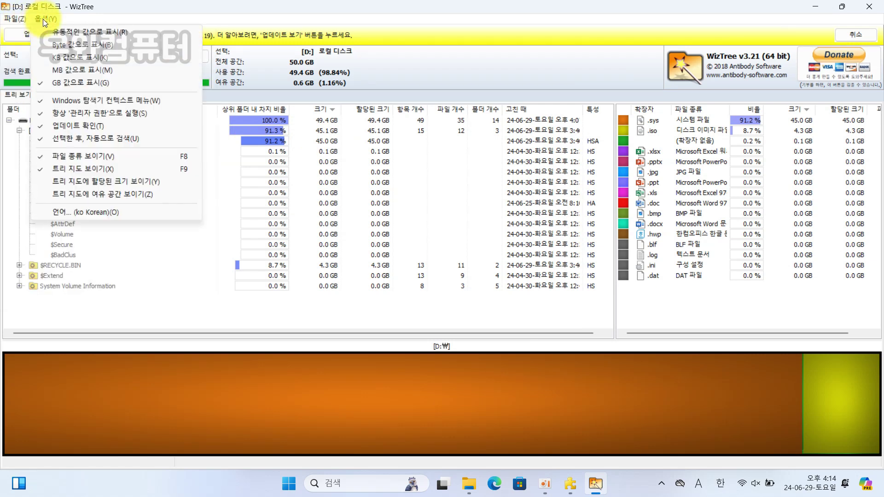
{"action": "left_click", "coordinate": [63, 71]}
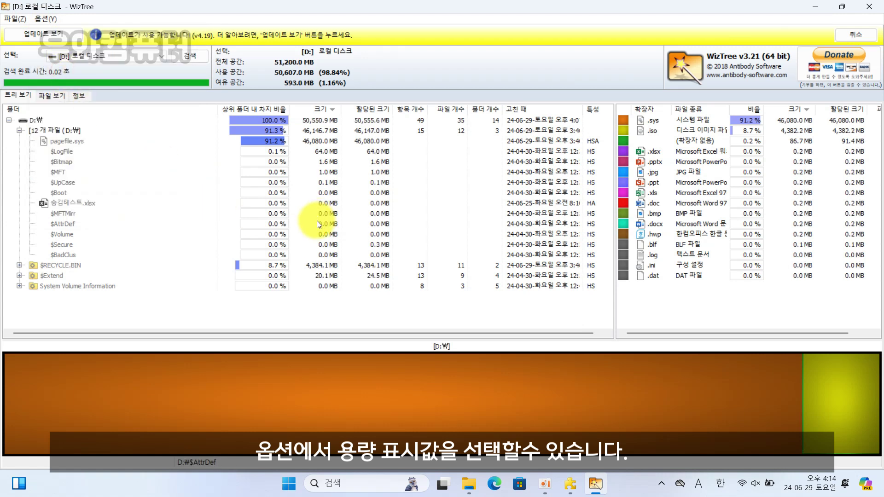
{"action": "left_click", "coordinate": [54, 22]}
{"action": "left_click", "coordinate": [69, 82]}
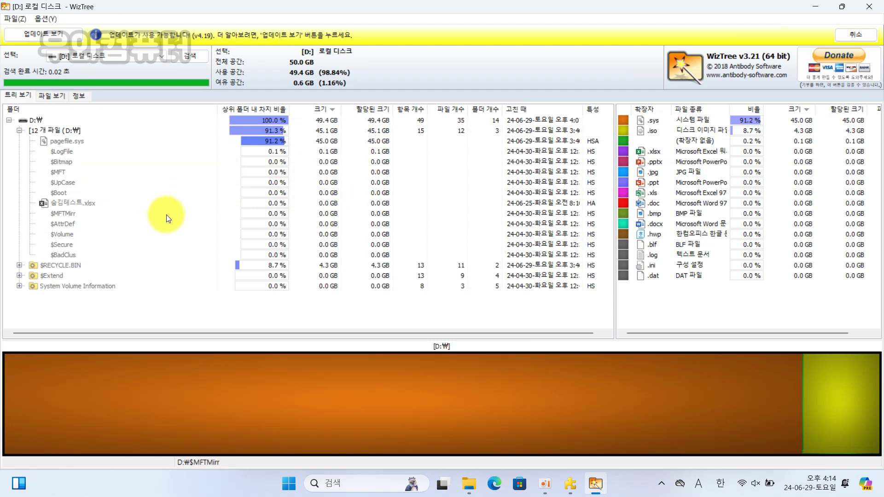
Step: Inspect the hidden 숨김테스트.xlsx entry, open the $RECYCLE.BIN folder to view its contents and the D: root, and close the folder window
{"action": "left_click", "coordinate": [88, 206]}
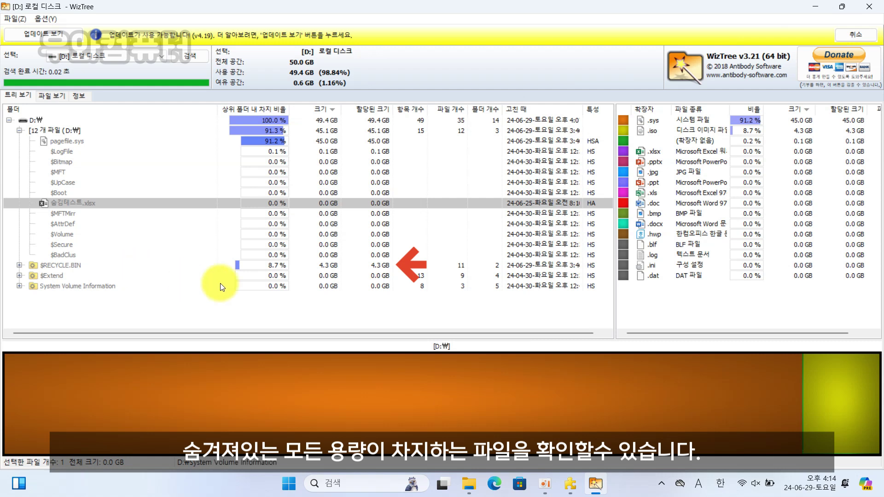
{"action": "left_click", "coordinate": [74, 266]}
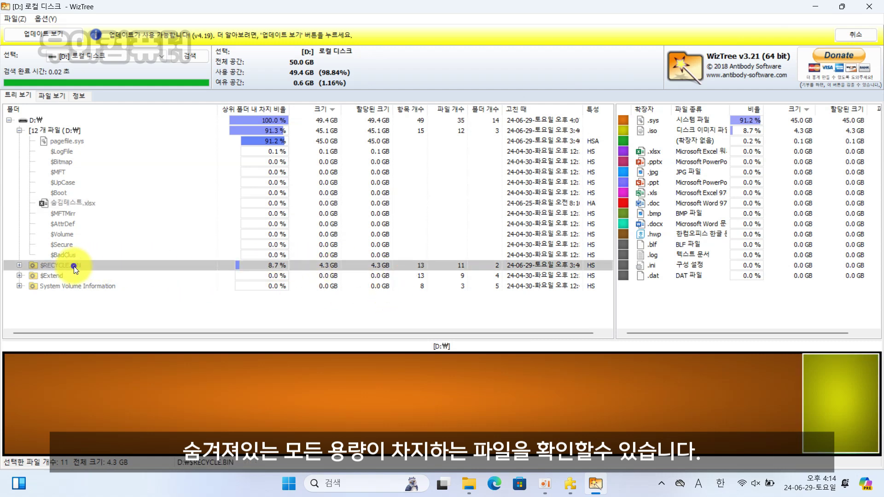
{"action": "right_click", "coordinate": [74, 266]}
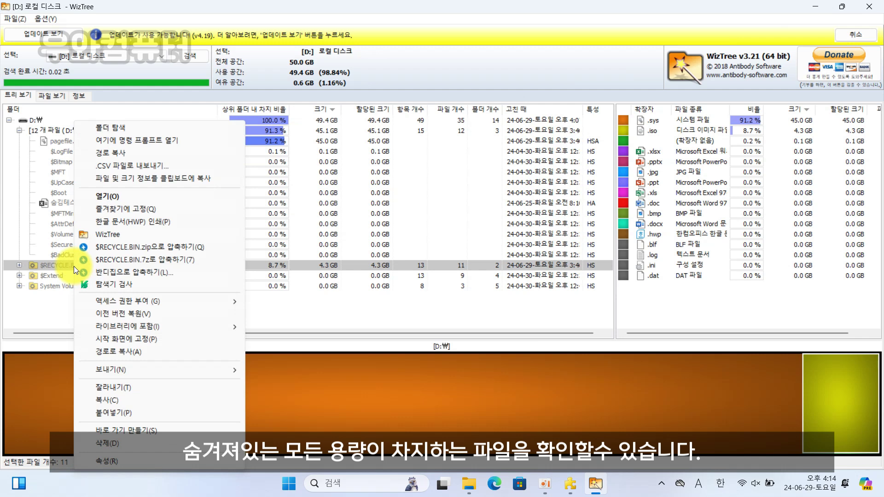
{"action": "left_click", "coordinate": [126, 197]}
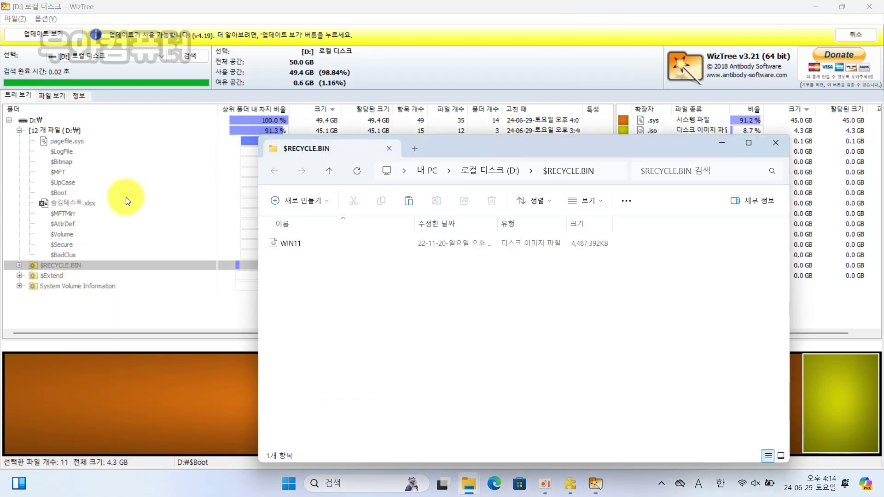
{"action": "left_click", "coordinate": [497, 175]}
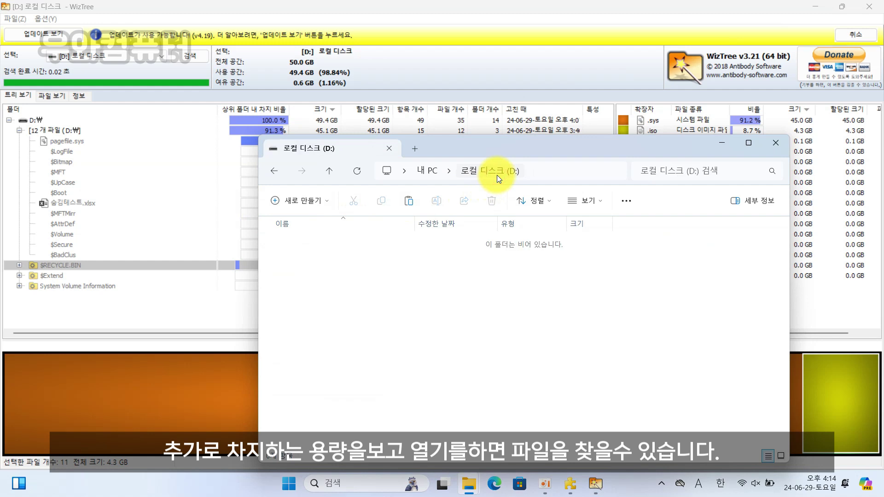
{"action": "left_click", "coordinate": [777, 144]}
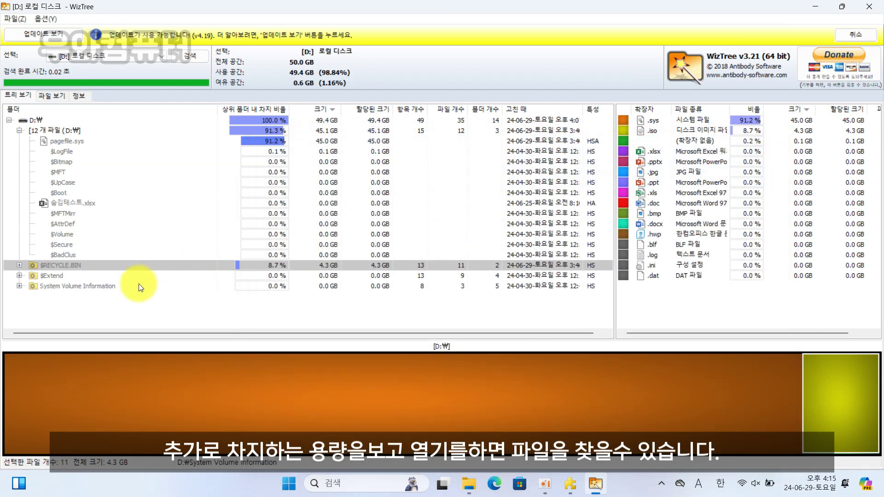
{"action": "right_click", "coordinate": [70, 268]}
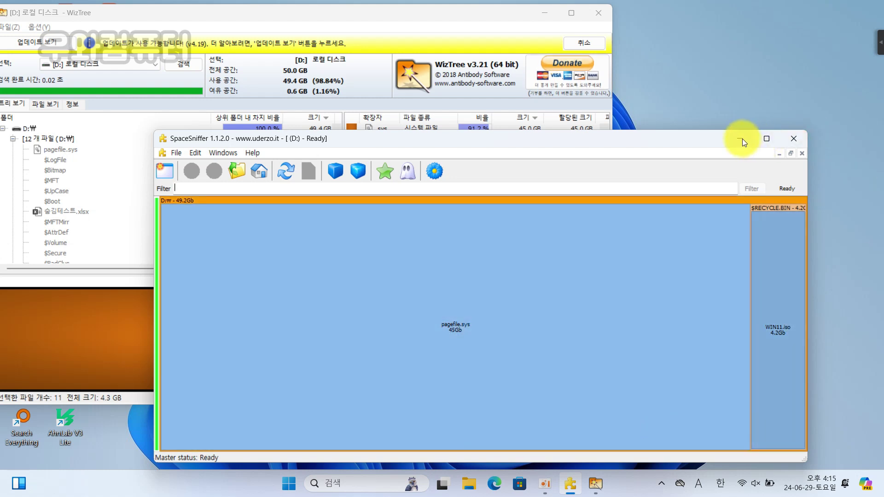
Step: Reposition SpaceSniffer beside WizTree and inspect the available actions for the WIN11.iso block in $RECYCLE.BIN
{"action": "left_click_drag", "start_coordinate": [710, 139], "coordinate": [777, 140]}
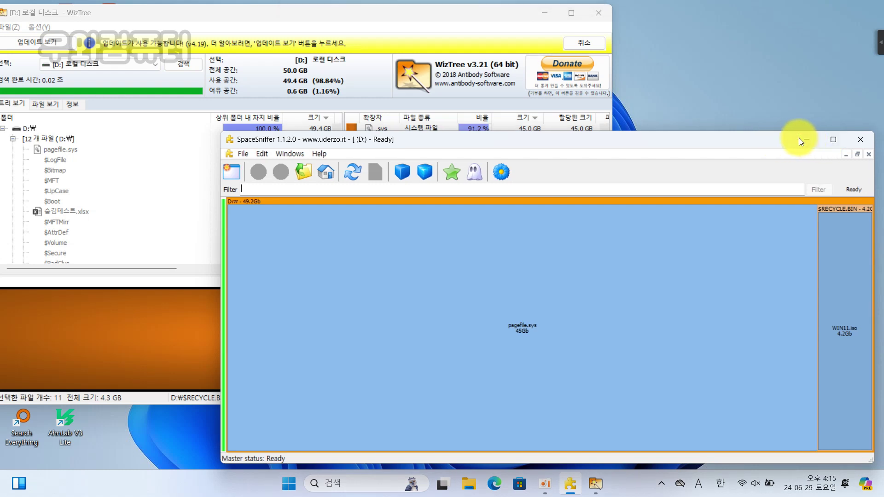
{"action": "left_click", "coordinate": [799, 138]}
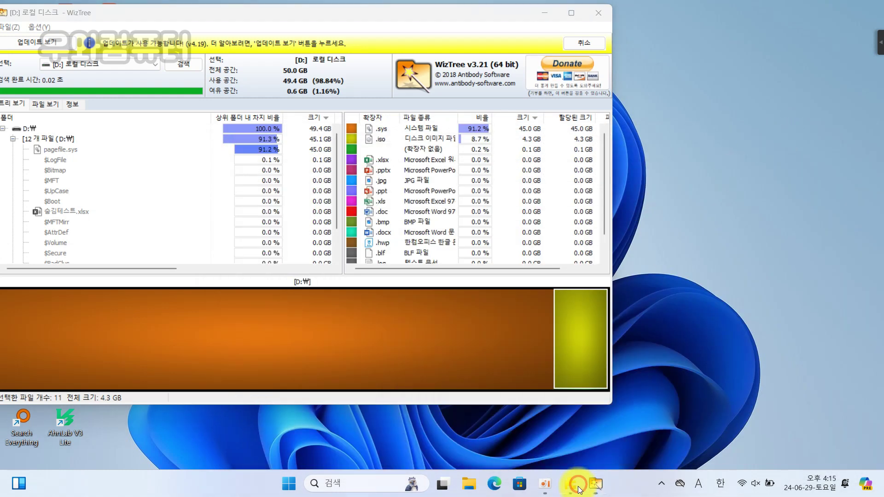
{"action": "left_click", "coordinate": [570, 483]}
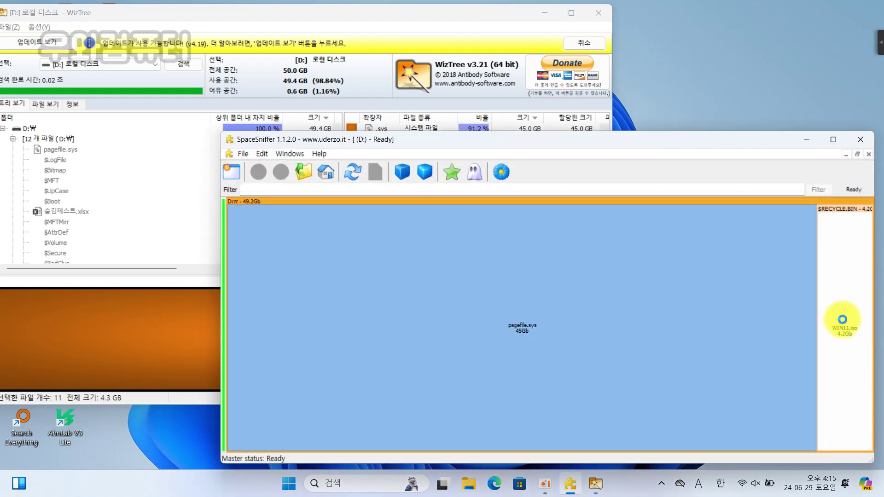
{"action": "right_click", "coordinate": [842, 320]}
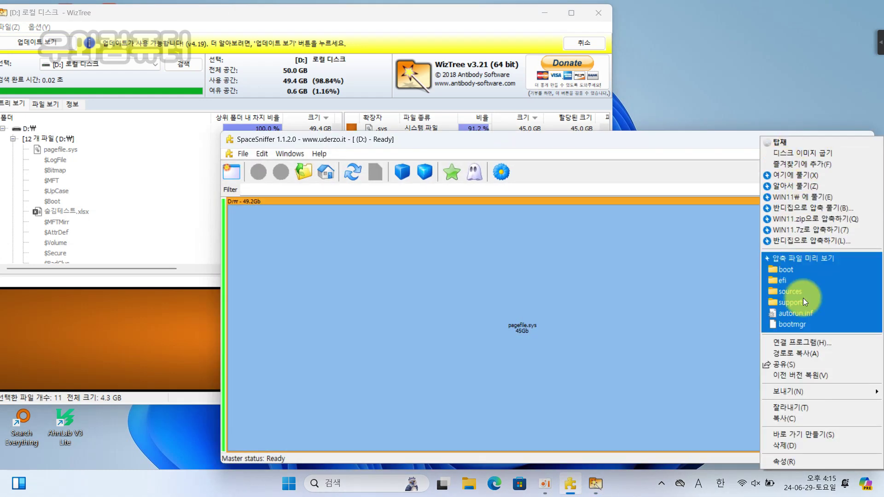
{"action": "left_click", "coordinate": [697, 141]}
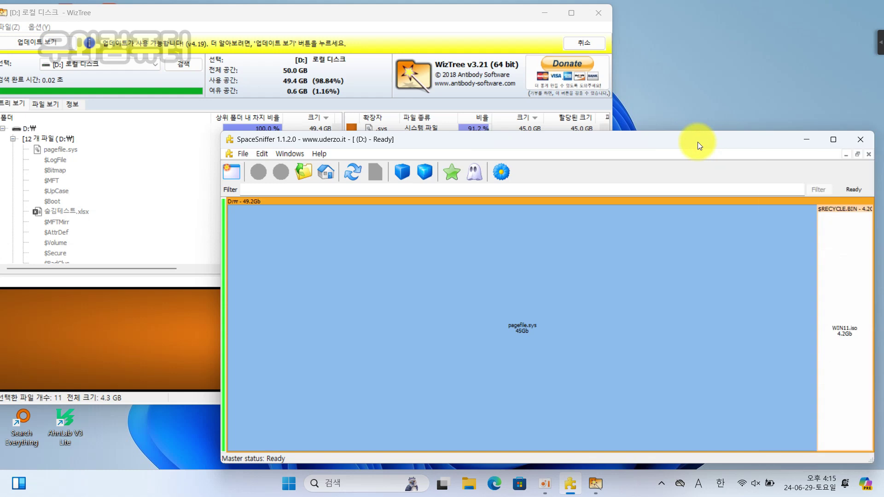
Step: Return to a maximized WizTree, expand $RECYCLE.BIN on D:, and open the folder containing WIN11.iso in File Explorer
{"action": "left_click", "coordinate": [414, 12]}
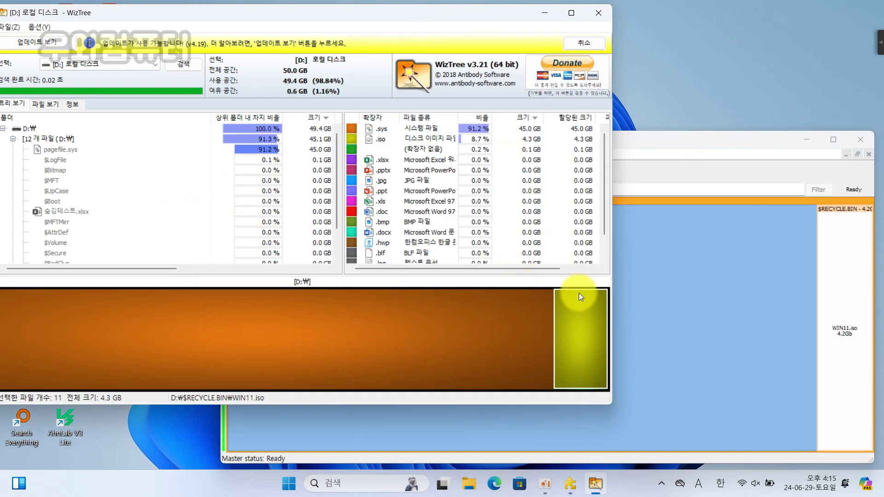
{"action": "double_click", "coordinate": [466, 13]}
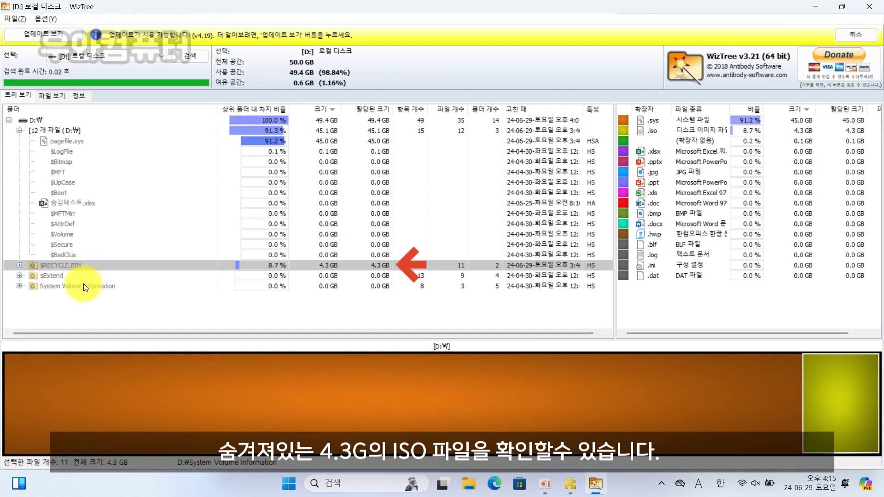
{"action": "left_click", "coordinate": [76, 143]}
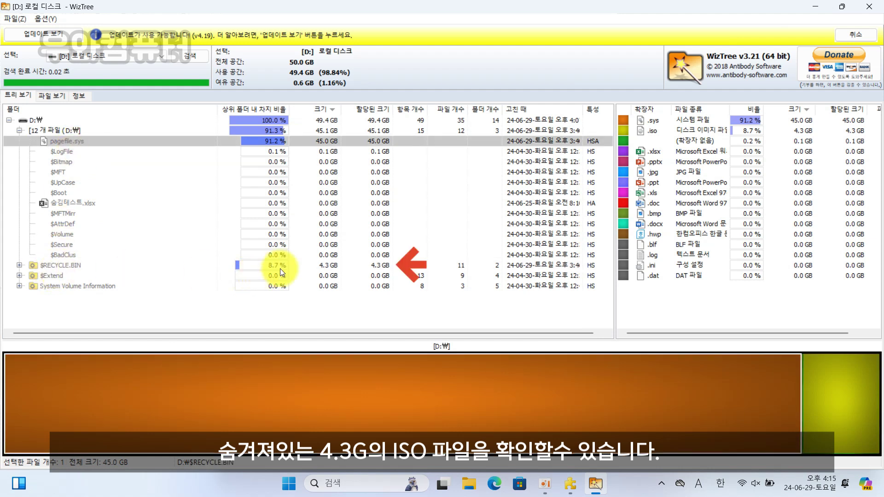
{"action": "double_click", "coordinate": [70, 265]}
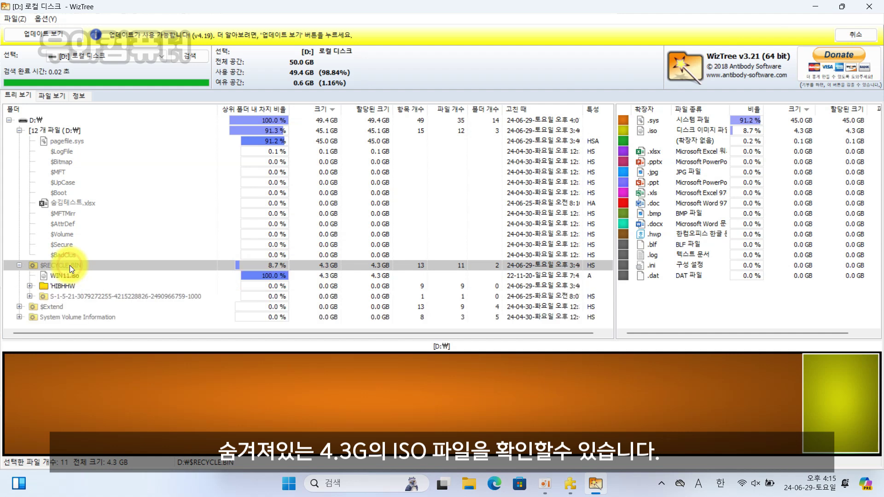
{"action": "left_click", "coordinate": [69, 277]}
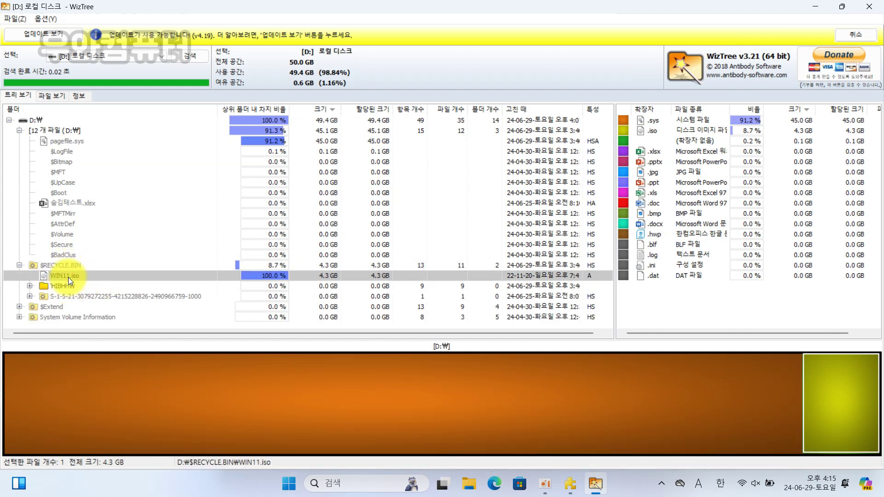
{"action": "right_click", "coordinate": [68, 277]}
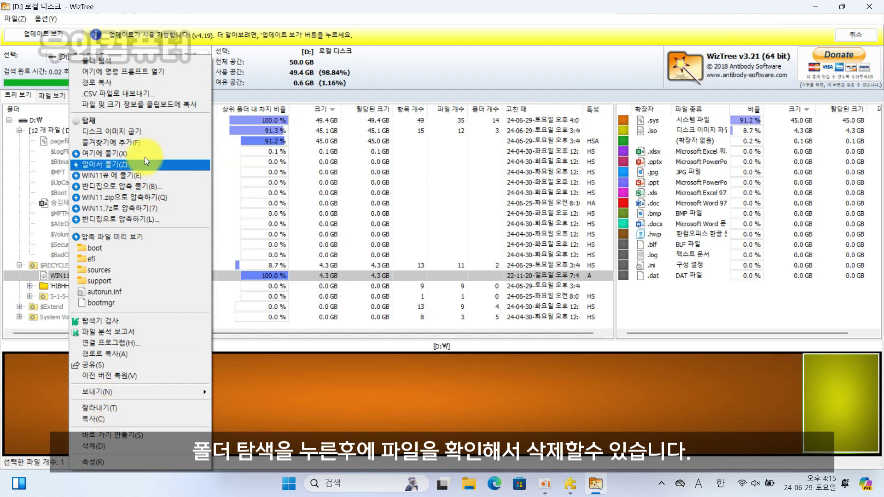
{"action": "left_click", "coordinate": [122, 64]}
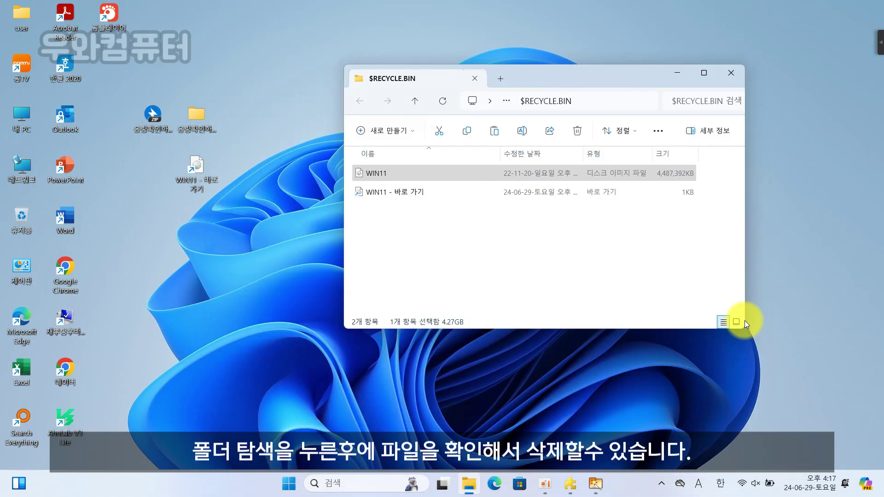
Step: Delete both the WIN11 disk image and the WIN11 - 바로 가기 shortcut from the $RECYCLE.BIN folder
{"action": "left_click", "coordinate": [460, 230]}
{"action": "left_click_drag", "start_coordinate": [498, 239], "coordinate": [365, 170]}
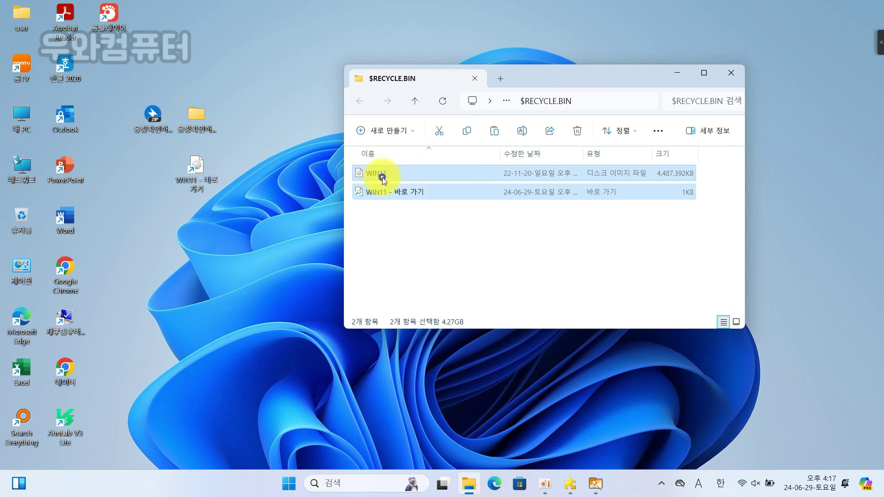
{"action": "right_click", "coordinate": [382, 178]}
{"action": "left_click", "coordinate": [423, 369]}
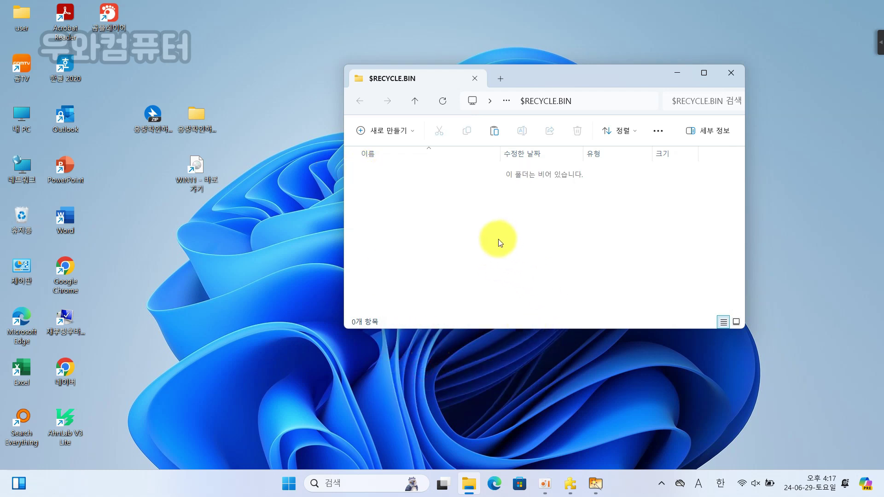
Step: Empty the Recycle Bin, confirming the permanent deletion, and close the $RECYCLE.BIN folder window
{"action": "right_click", "coordinate": [21, 216]}
{"action": "left_click", "coordinate": [43, 248]}
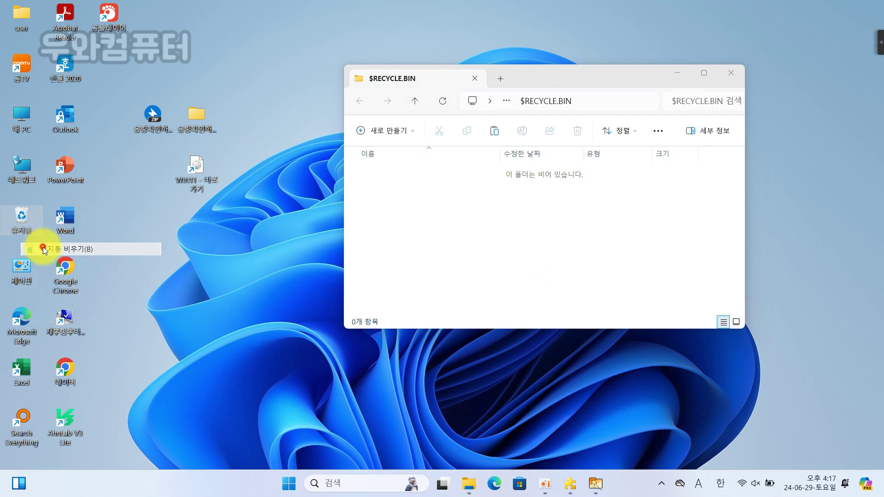
{"action": "left_click", "coordinate": [500, 251]}
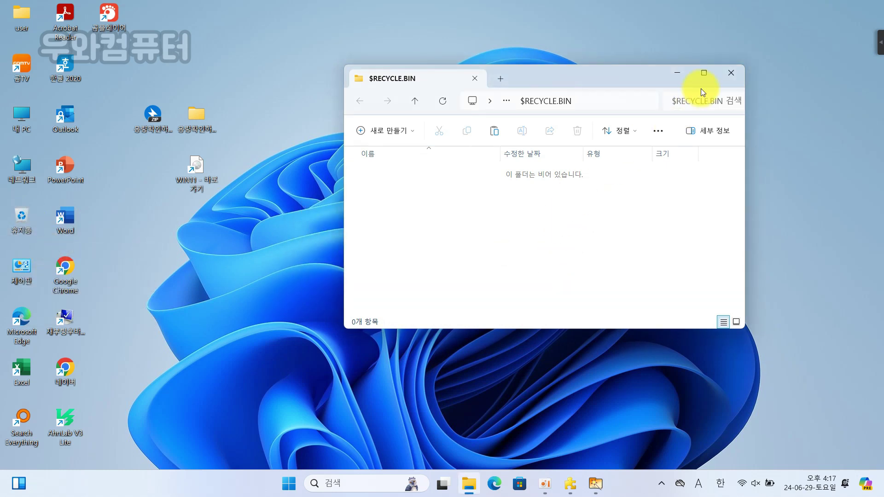
{"action": "left_click", "coordinate": [730, 72]}
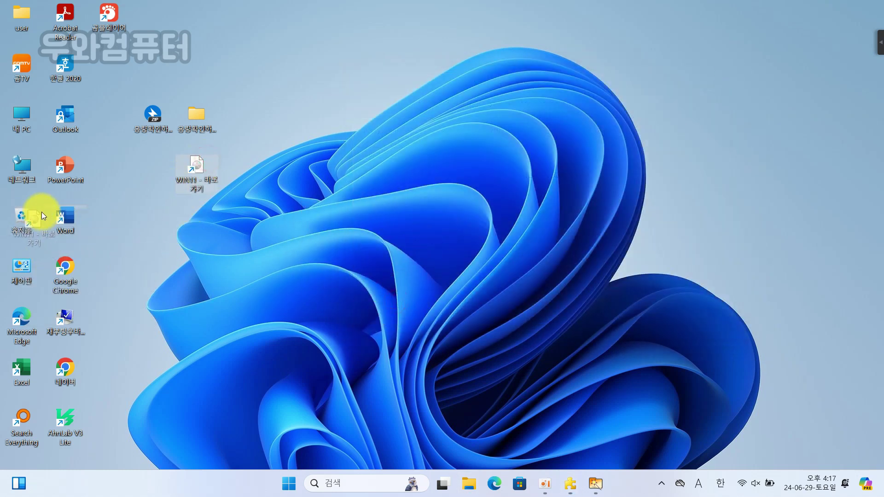
Step: Discard the WIN11 - 바로 가기 shortcut from the desktop and permanently remove it by emptying the Recycle Bin again
{"action": "right_click", "coordinate": [27, 209]}
{"action": "left_click", "coordinate": [49, 246]}
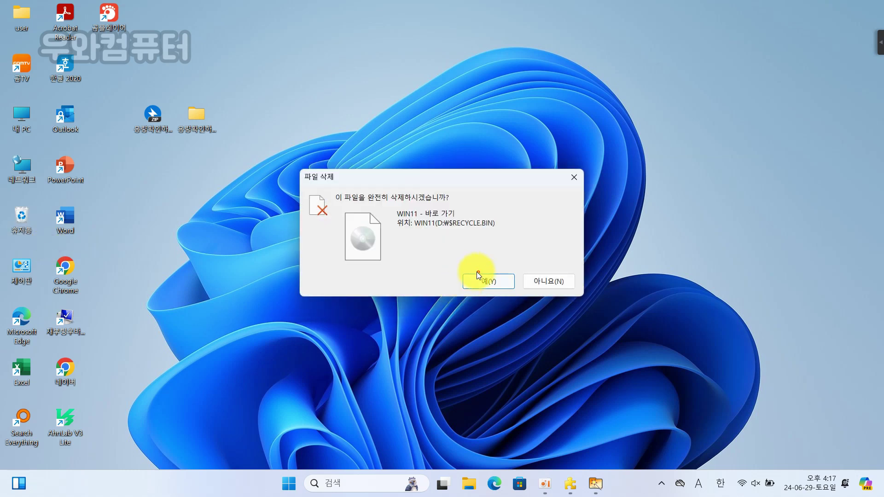
{"action": "left_click", "coordinate": [478, 282]}
Step: Check how the deletion of WIN11.iso shows in WizTree and in SpaceSniffer's D: map, and minimize SpaceSniffer
{"action": "left_click", "coordinate": [595, 484]}
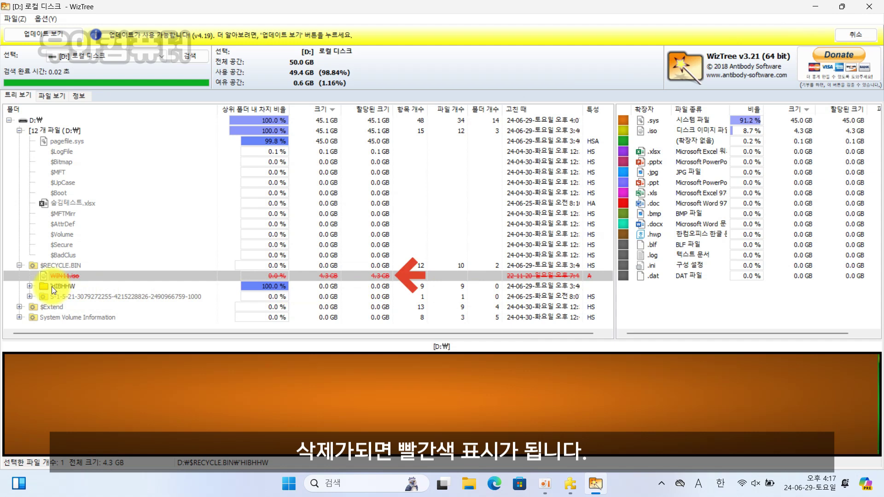
{"action": "left_click", "coordinate": [573, 485]}
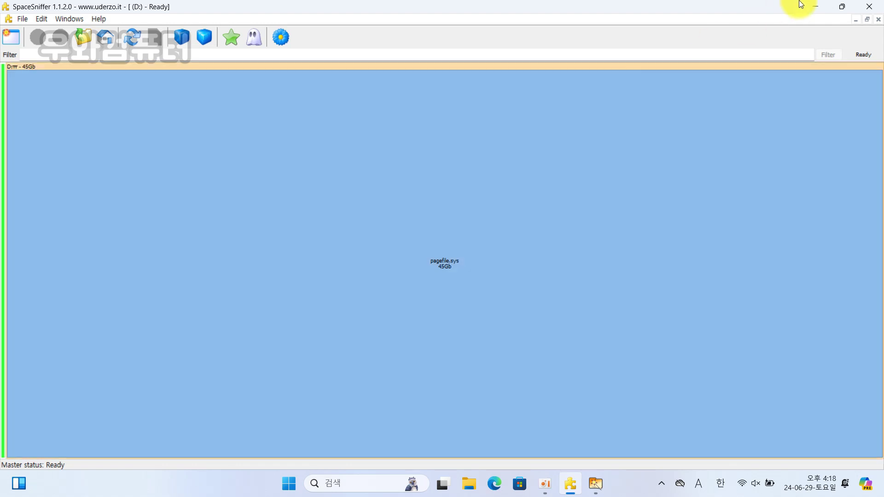
{"action": "left_click", "coordinate": [816, 9]}
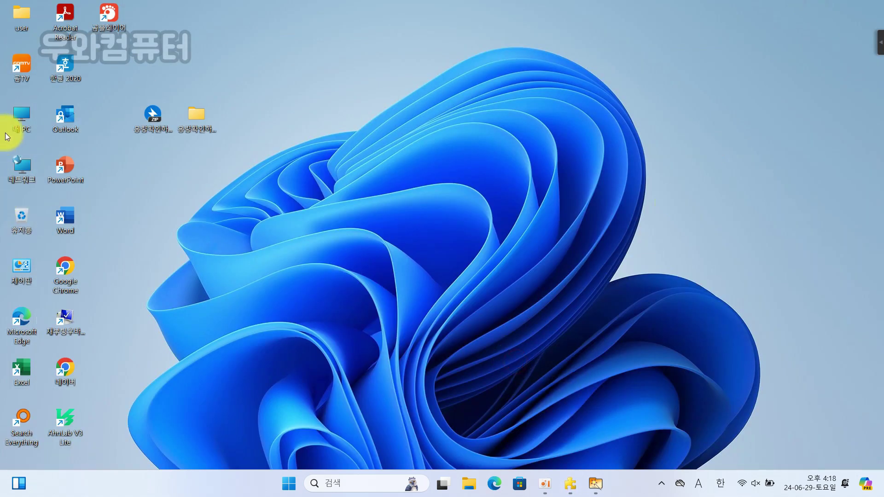
Step: Check the remaining free space of the C: and D: drives in 내 PC and minimize its window
{"action": "double_click", "coordinate": [21, 125]}
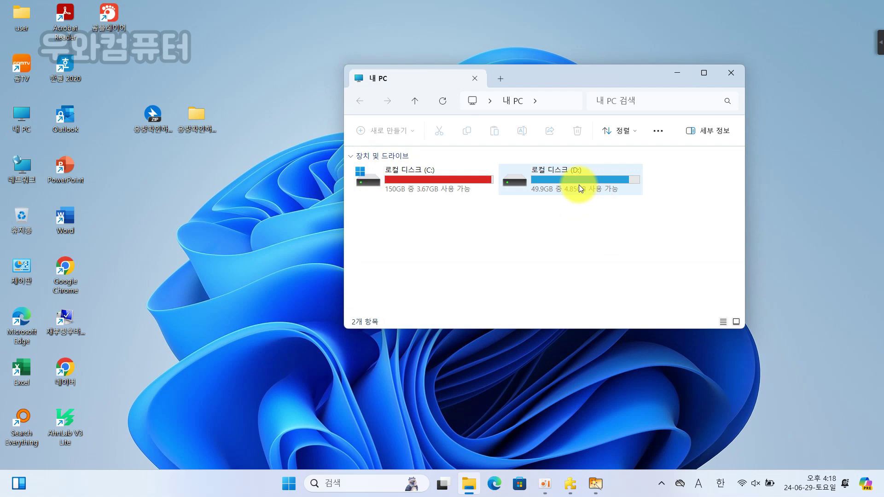
{"action": "left_click", "coordinate": [679, 73]}
{"action": "mouse_move", "coordinate": [600, 492]}
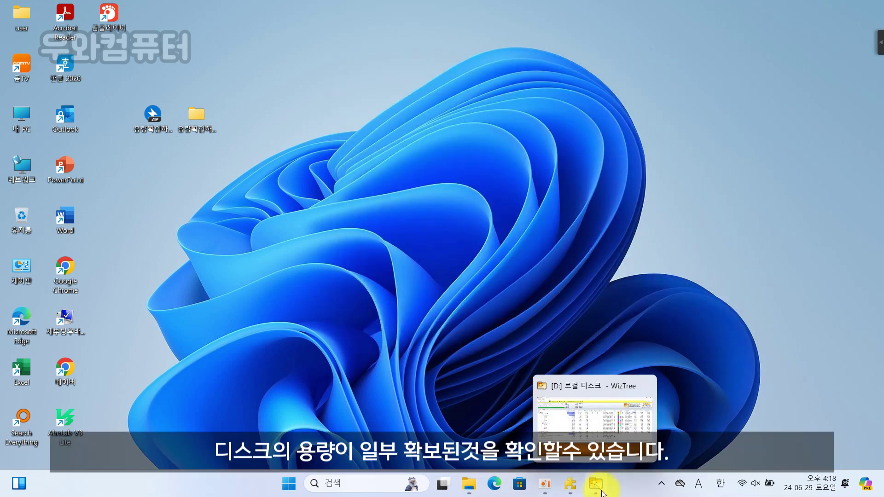
Step: Select pagefile.sys in WizTree's D: file tree to examine its size, and minimize WizTree
{"action": "left_click", "coordinate": [600, 492]}
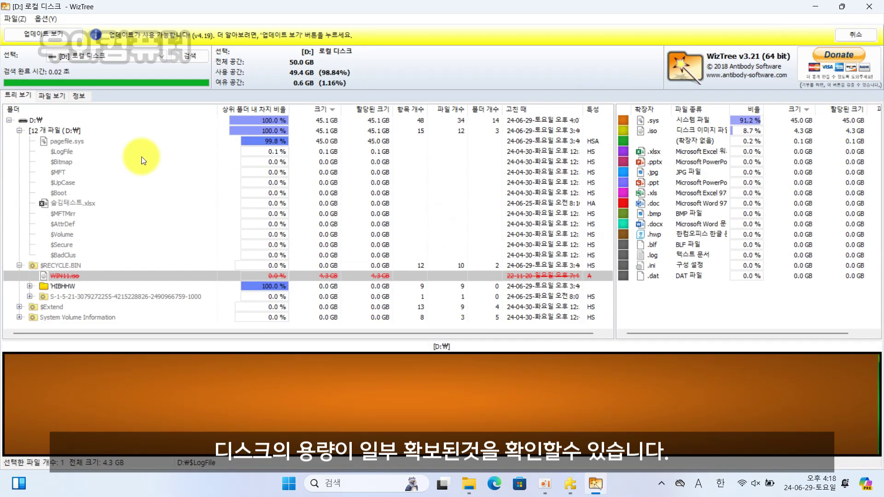
{"action": "left_click", "coordinate": [66, 143]}
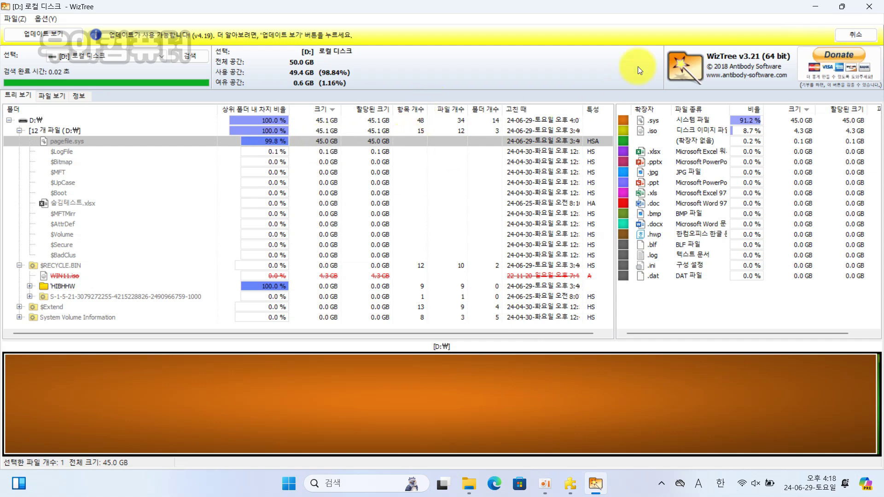
{"action": "left_click", "coordinate": [813, 8]}
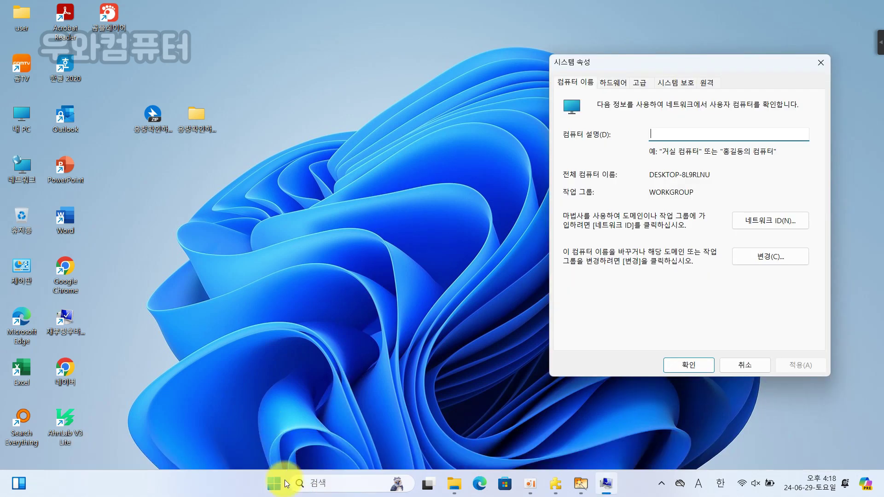
Step: Open System Properties by running sysdm.cpl, and move its window to the middle of the desktop
{"action": "right_click", "coordinate": [275, 482]}
{"action": "key", "text": "super+r"}
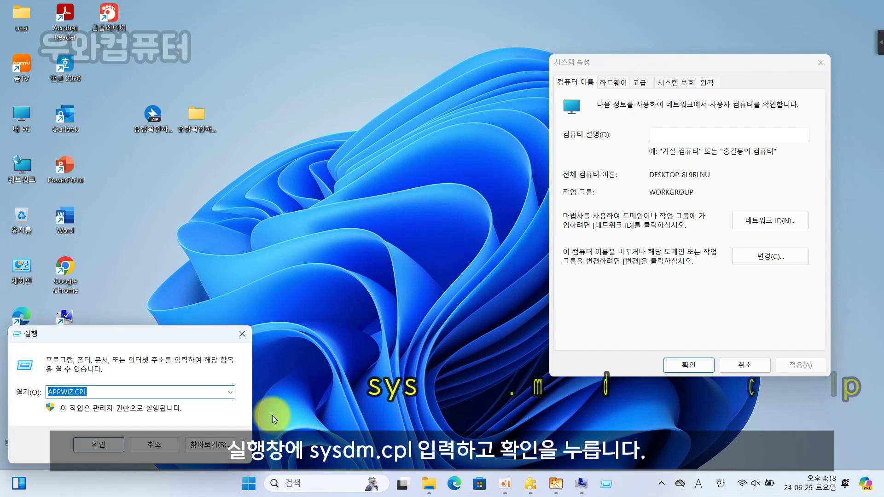
{"action": "type", "text": "ㄴ"}
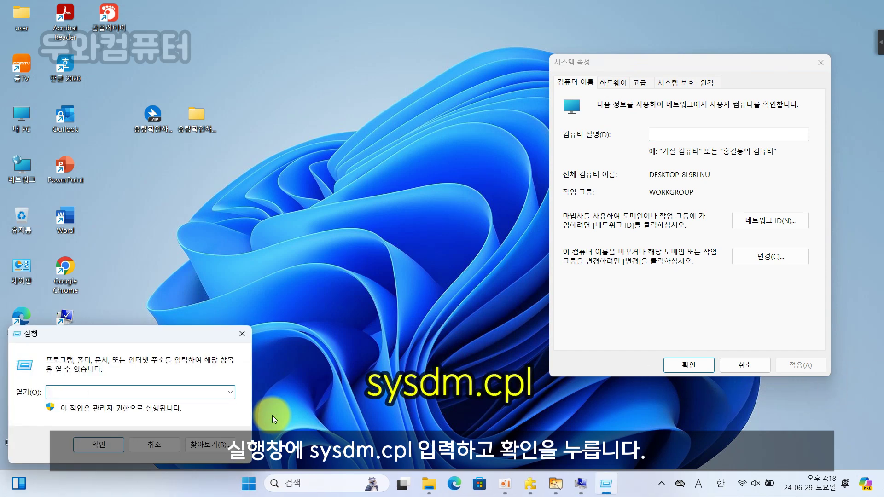
{"action": "type", "text": "SYD"}
{"action": "key", "text": "BackSpace"}
{"action": "key", "text": "Caps_Lock"}
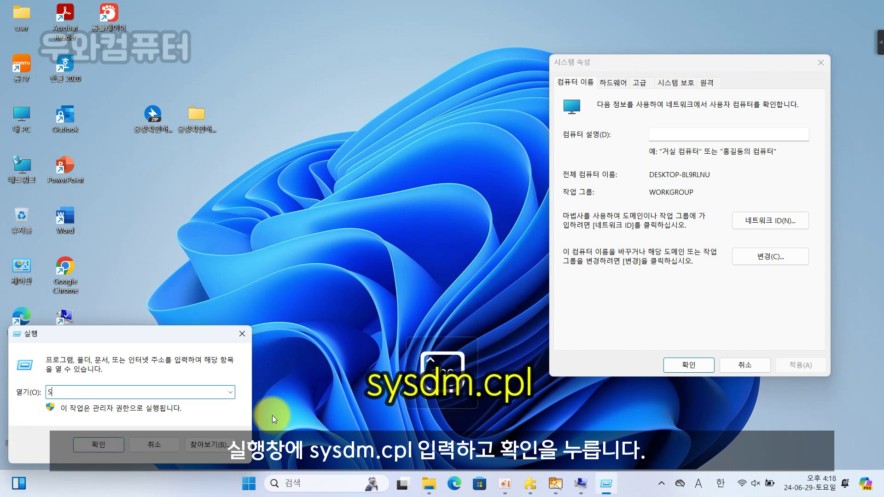
{"action": "key", "text": "BackSpace"}
{"action": "key", "text": "BackSpace"}
{"action": "type", "text": "sysdm.cpl"}
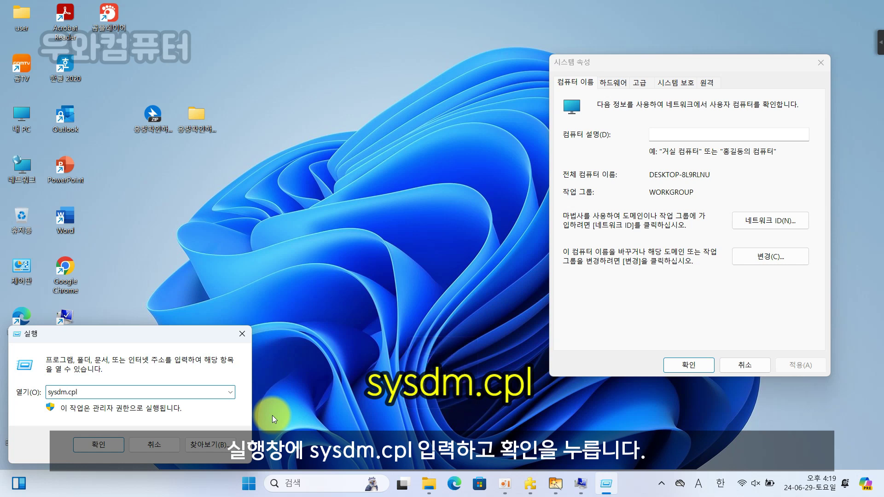
{"action": "left_click", "coordinate": [116, 448]}
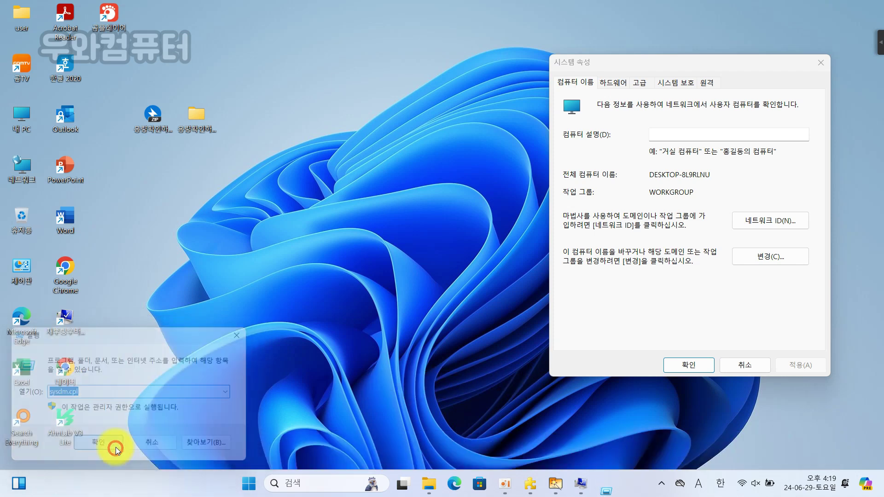
{"action": "left_click_drag", "start_coordinate": [644, 65], "coordinate": [427, 69]}
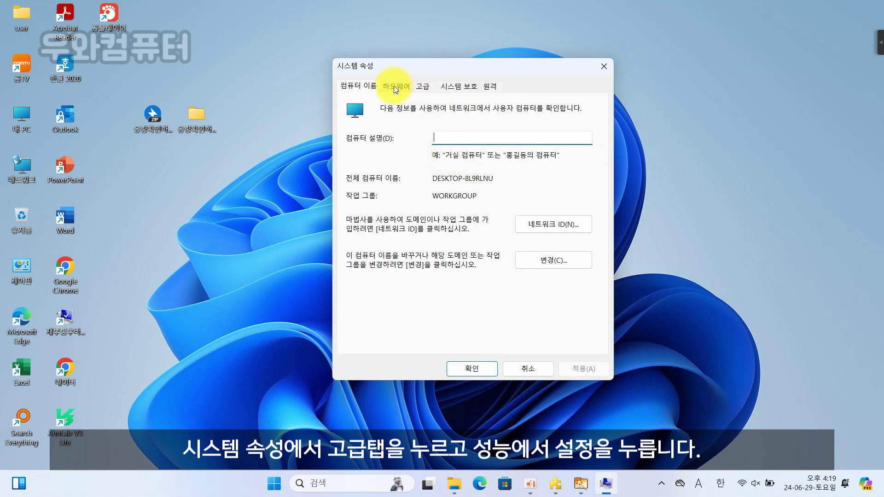
Step: Open the virtual memory settings from the advanced performance options in System Properties
{"action": "left_click", "coordinate": [424, 88]}
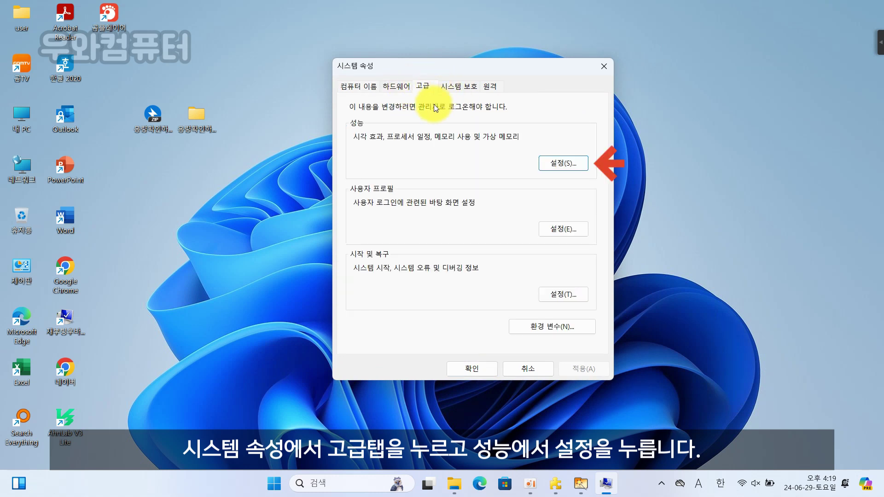
{"action": "left_click", "coordinate": [570, 165]}
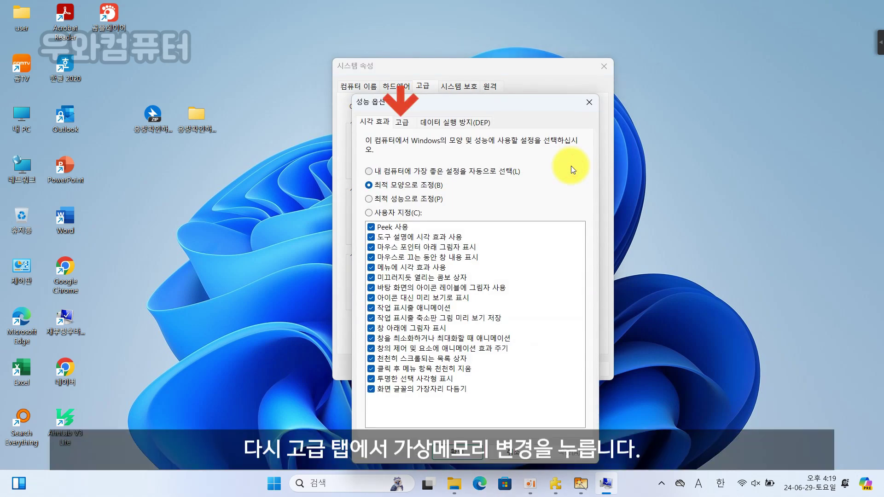
{"action": "left_click_drag", "start_coordinate": [472, 111], "coordinate": [426, 60]}
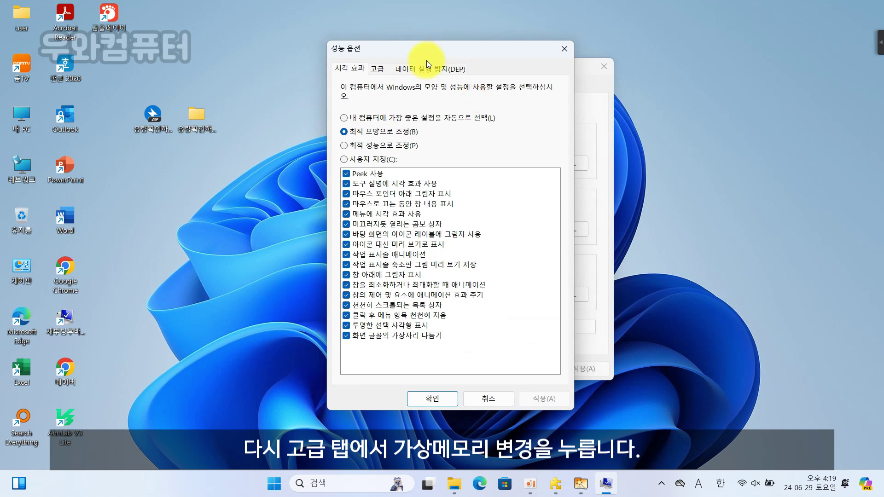
{"action": "left_click", "coordinate": [379, 69]}
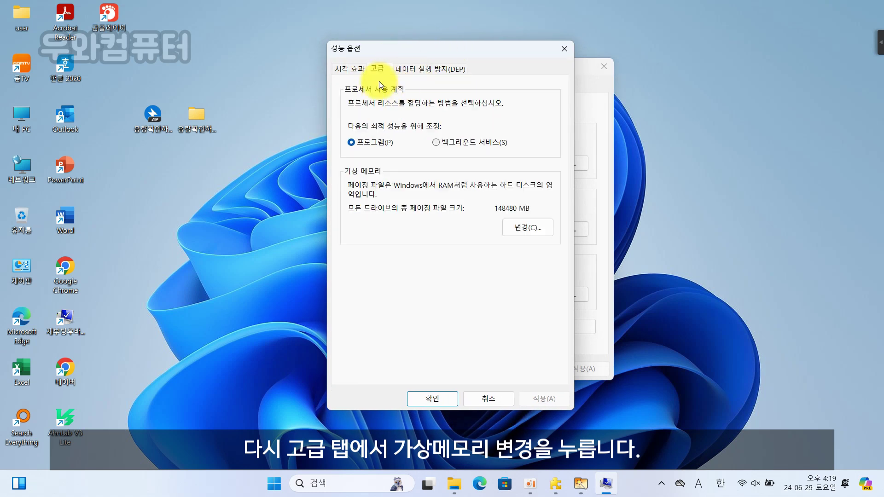
{"action": "left_click", "coordinate": [533, 231]}
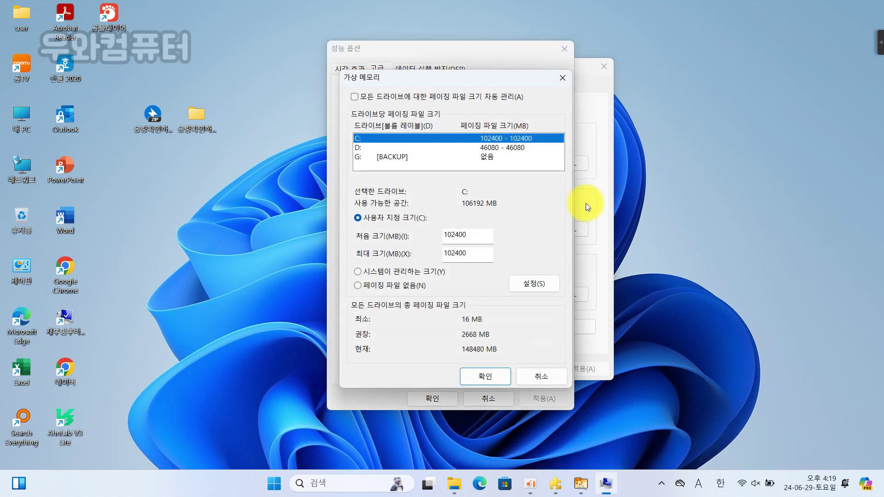
Step: Set drive D: to no paging file and apply it, and switch the drive to a system-managed paging file size
{"action": "left_click", "coordinate": [452, 147]}
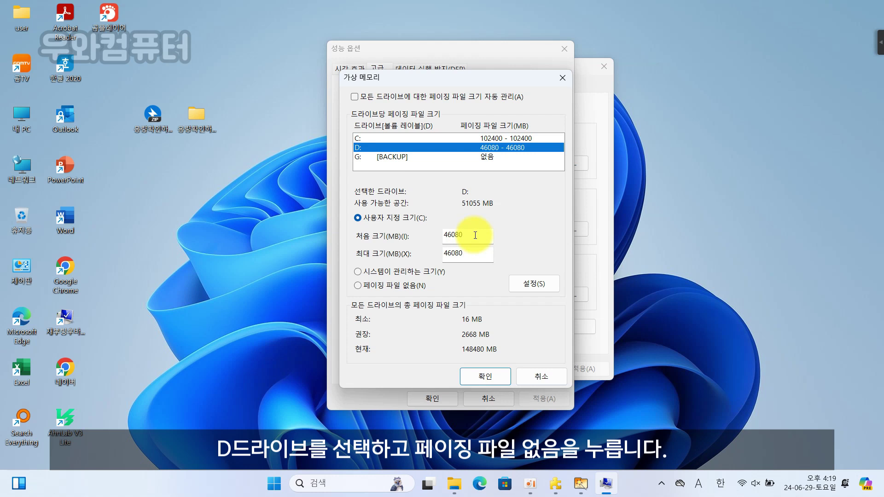
{"action": "left_click", "coordinate": [412, 285]}
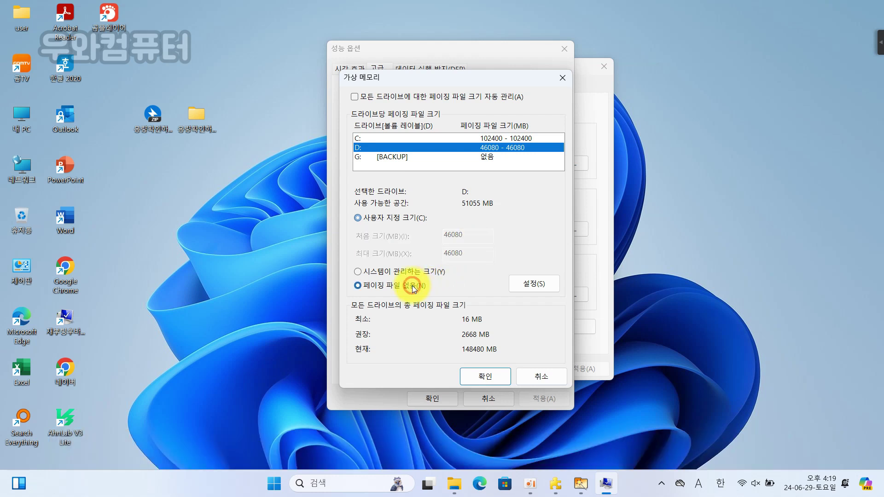
{"action": "left_click", "coordinate": [528, 282]}
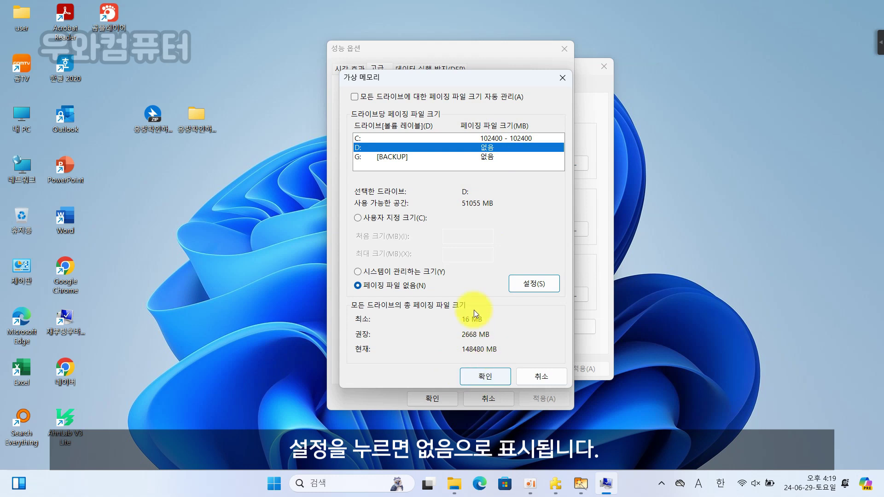
{"action": "left_click", "coordinate": [432, 269]}
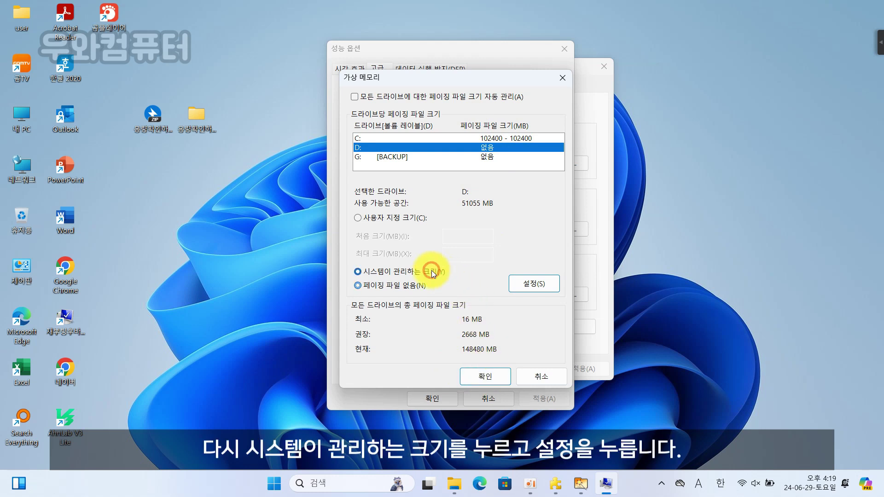
{"action": "left_click", "coordinate": [542, 287]}
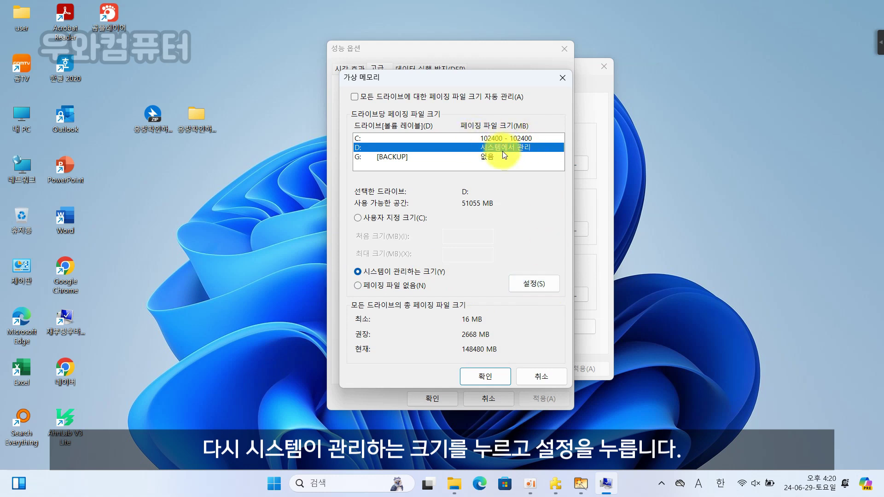
Step: Confirm and apply the virtual memory change, close the performance and system dialogs, and postpone the restart
{"action": "left_click", "coordinate": [485, 374]}
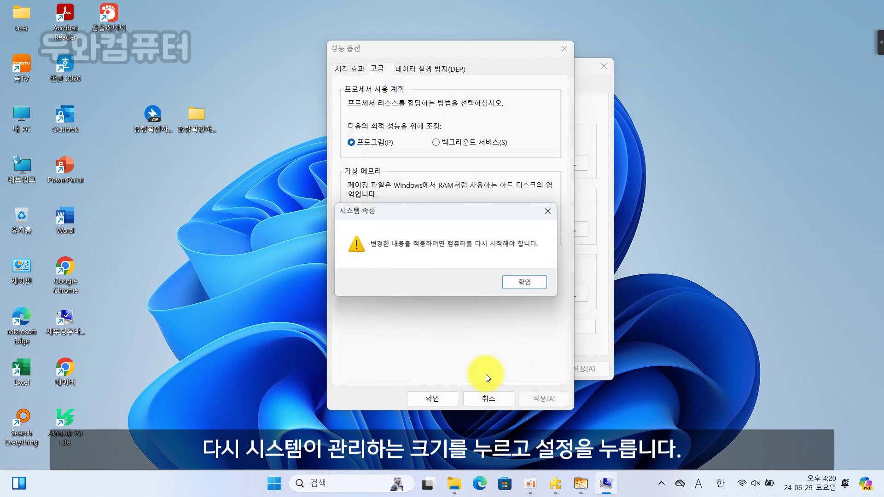
{"action": "left_click", "coordinate": [533, 282]}
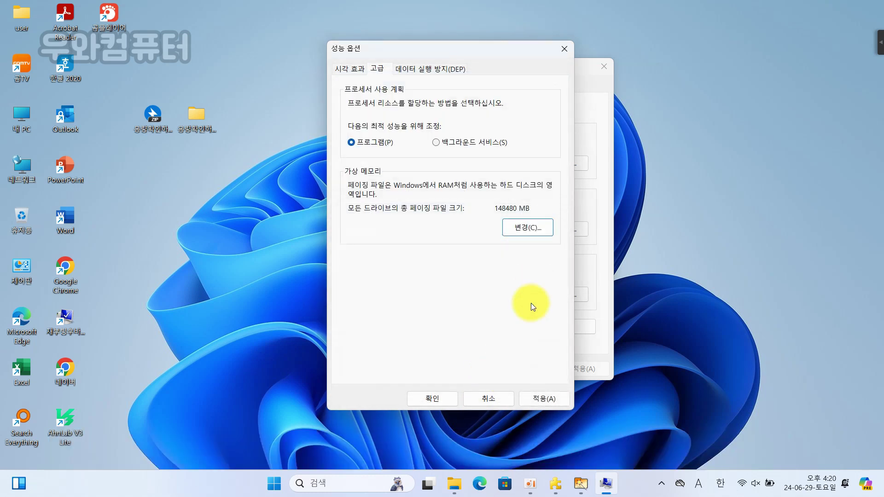
{"action": "left_click", "coordinate": [544, 398]}
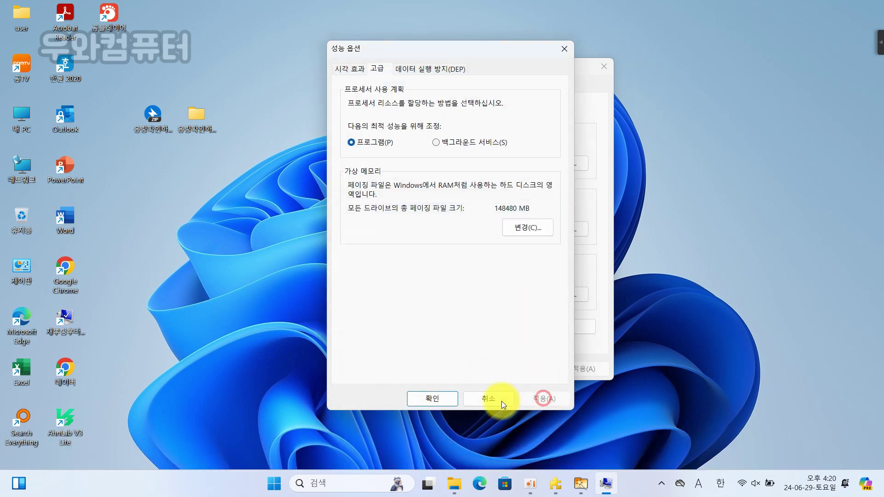
{"action": "left_click", "coordinate": [449, 397]}
{"action": "left_click", "coordinate": [478, 372]}
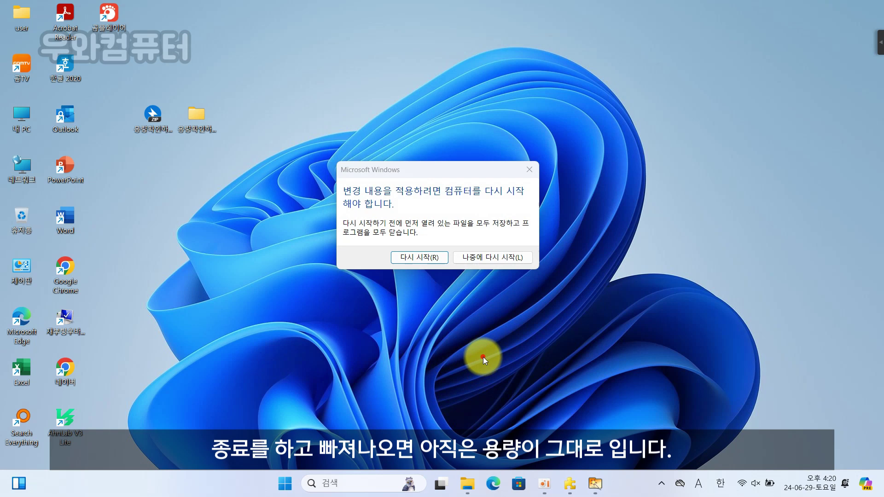
{"action": "left_click", "coordinate": [481, 259]}
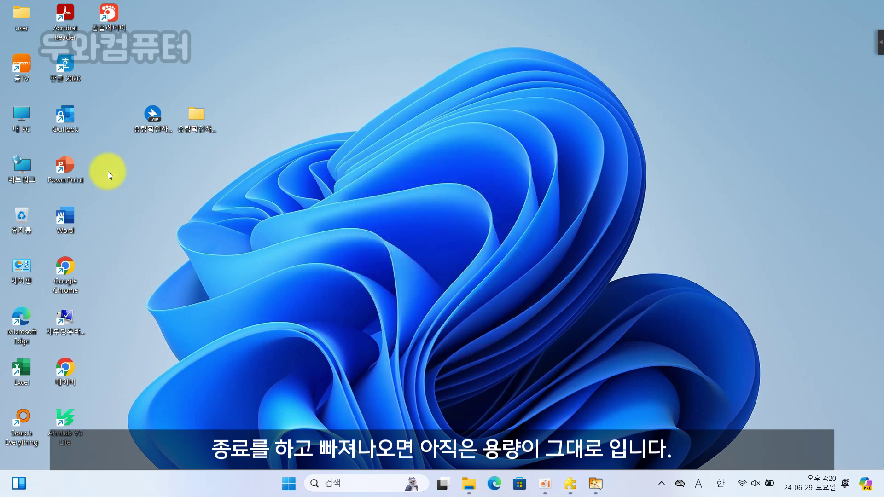
Step: Check the free space of the C: and D: drives in 내 PC and close its window
{"action": "double_click", "coordinate": [18, 119]}
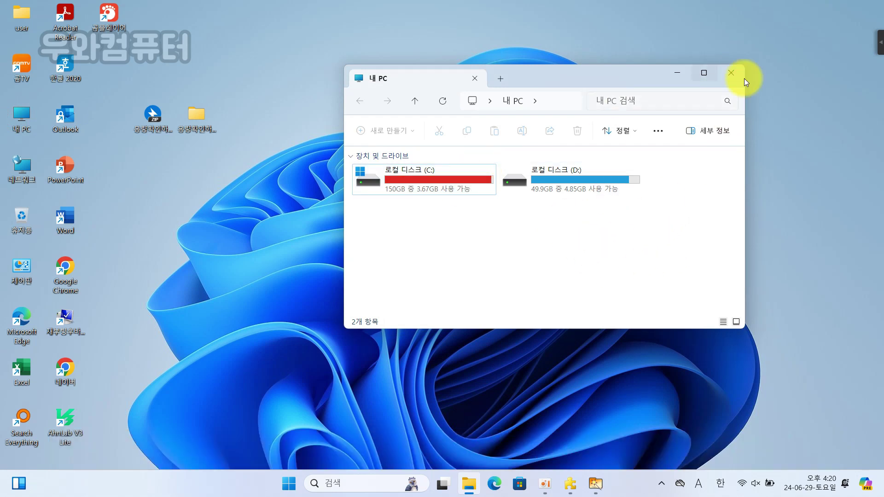
{"action": "left_click", "coordinate": [732, 75]}
Step: Switch to WizTree, scan the C: drive, and restore the maximized window to its smaller size
{"action": "left_click", "coordinate": [599, 482]}
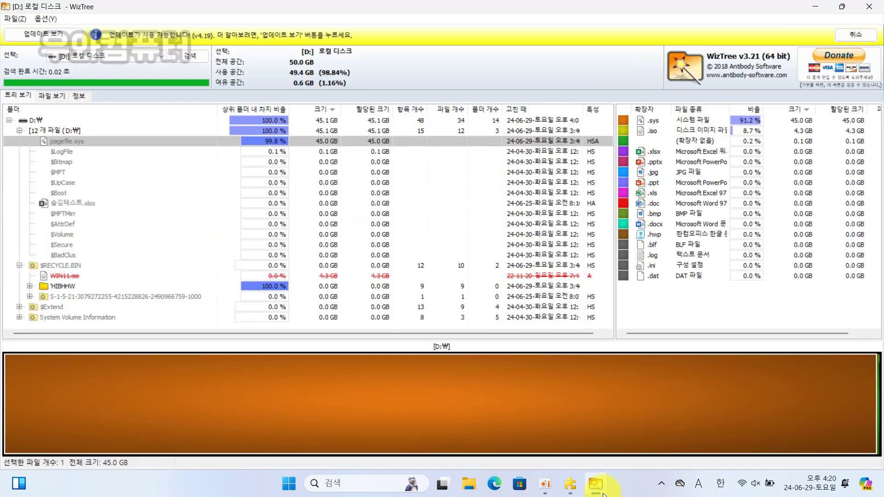
{"action": "left_click", "coordinate": [123, 62]}
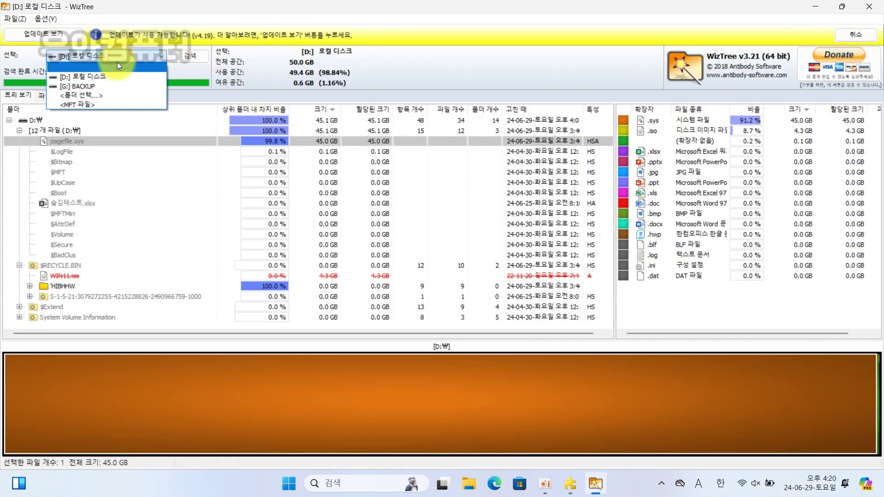
{"action": "left_click", "coordinate": [112, 68]}
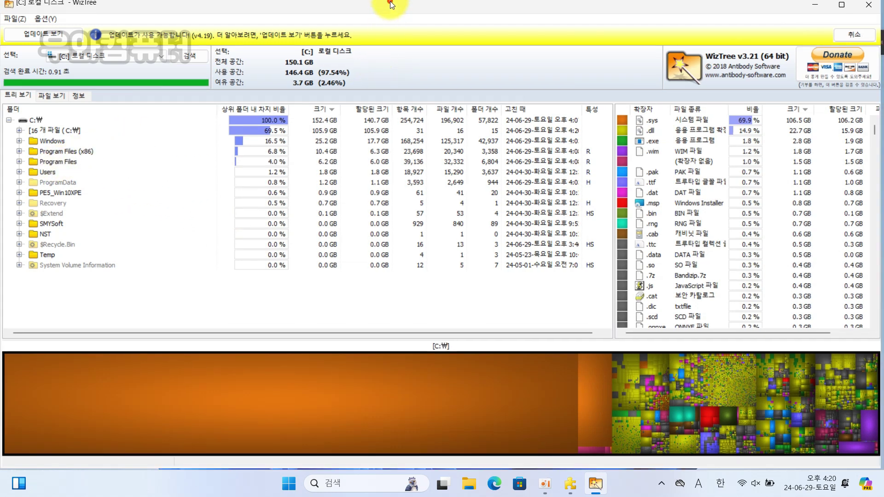
{"action": "double_click", "coordinate": [390, 1]}
{"action": "mouse_move", "coordinate": [393, 10]}
{"action": "left_mouse_down"}
{"action": "mouse_move", "coordinate": [474, 24]}
{"action": "mouse_move", "coordinate": [403, 18]}
{"action": "left_mouse_up"}
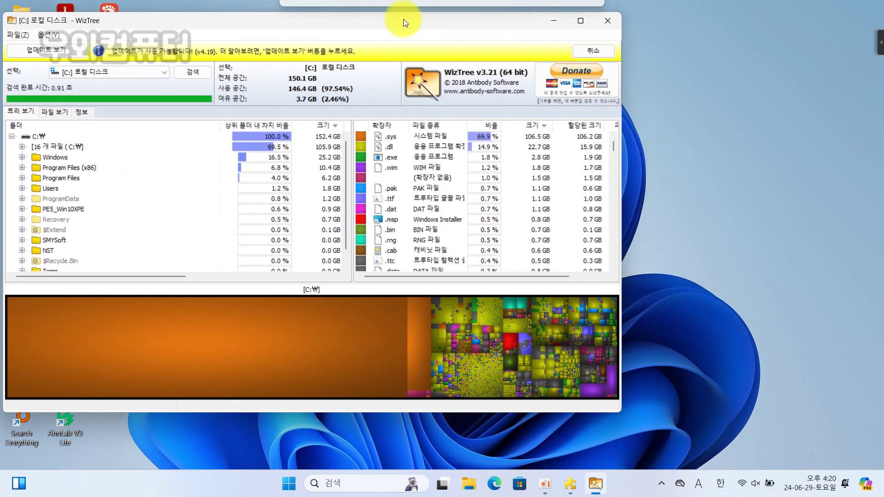
Step: Switch to SpaceSniffer and start a new scan of the C: drive
{"action": "left_click", "coordinate": [569, 489]}
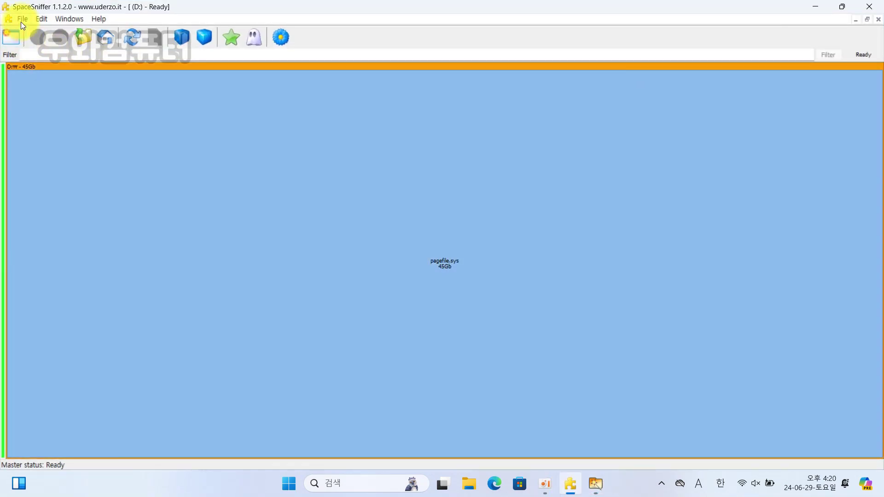
{"action": "left_click", "coordinate": [21, 21]}
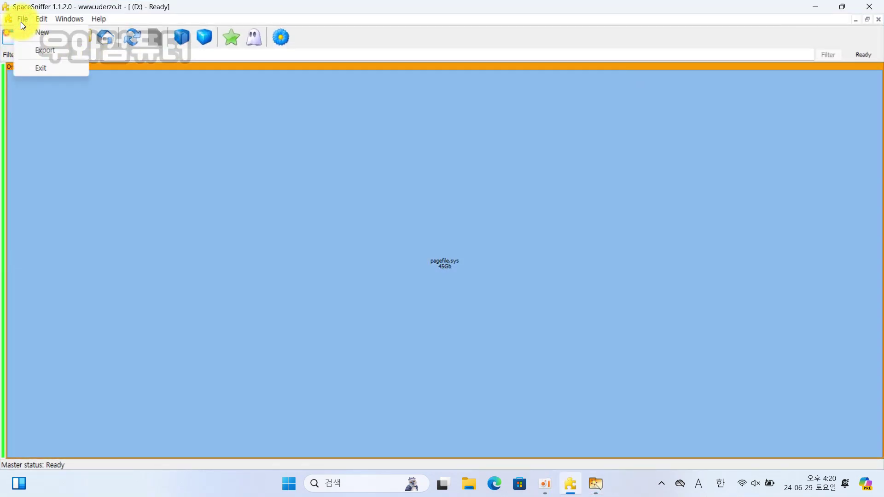
{"action": "left_click", "coordinate": [36, 35]}
{"action": "left_click", "coordinate": [377, 188]}
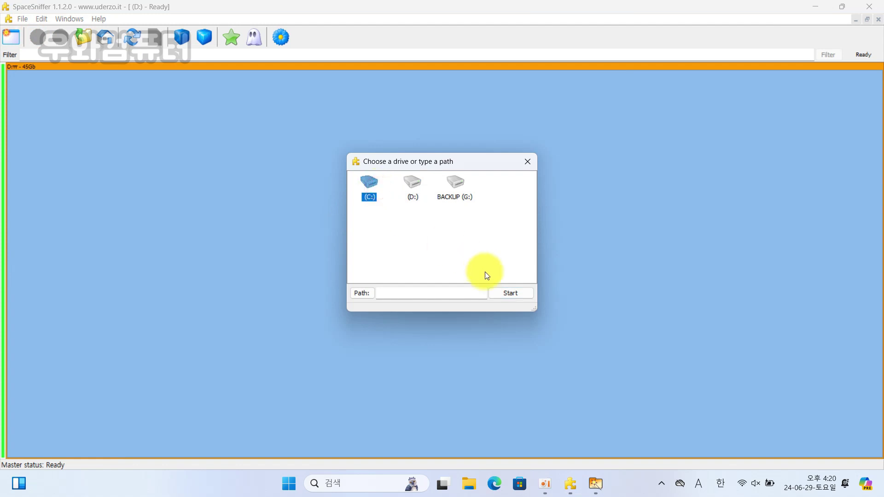
{"action": "left_click", "coordinate": [522, 297]}
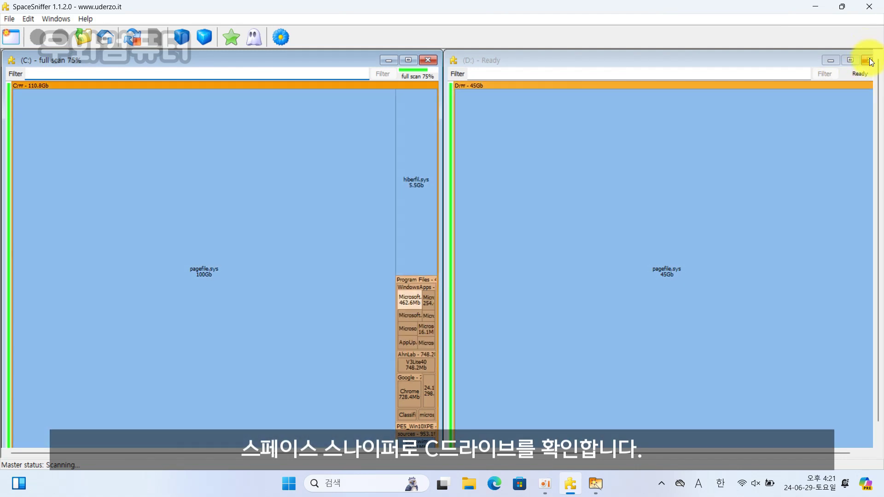
Step: Keep only the C: drive scan open, maximized, and check the properties of its pagefile.sys
{"action": "left_click", "coordinate": [869, 60]}
{"action": "left_click", "coordinate": [407, 60]}
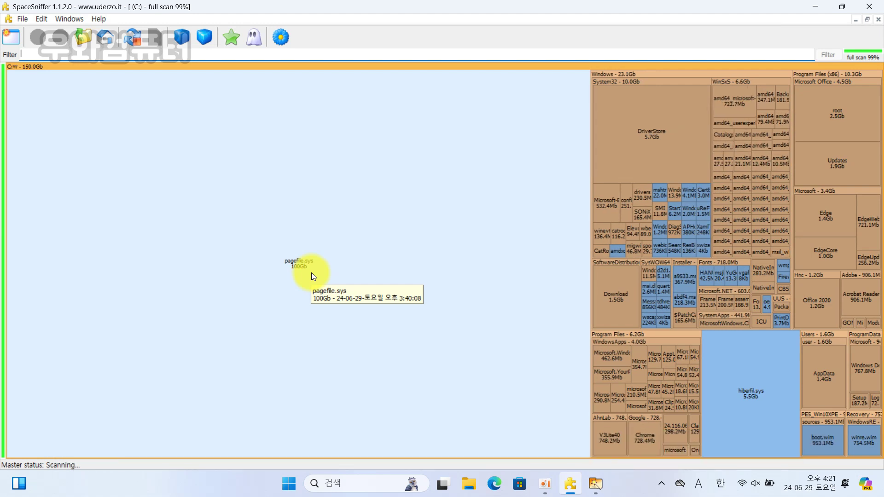
{"action": "right_click", "coordinate": [304, 270]}
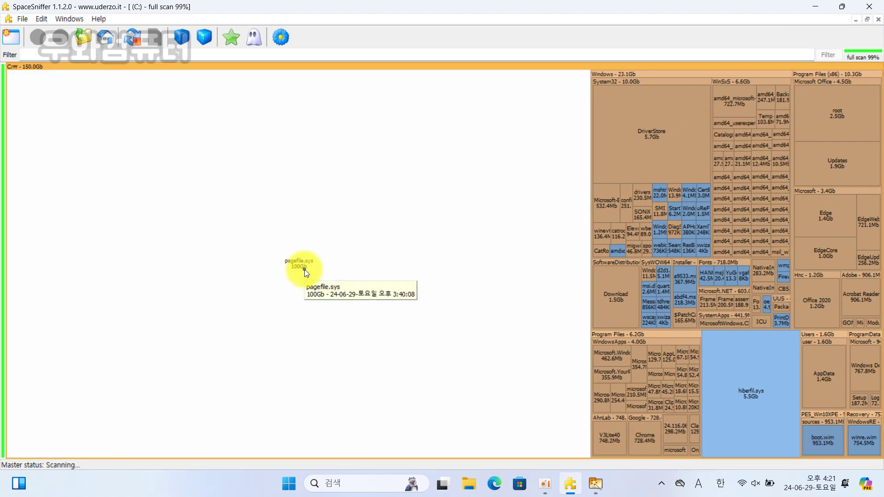
{"action": "left_click", "coordinate": [343, 460]}
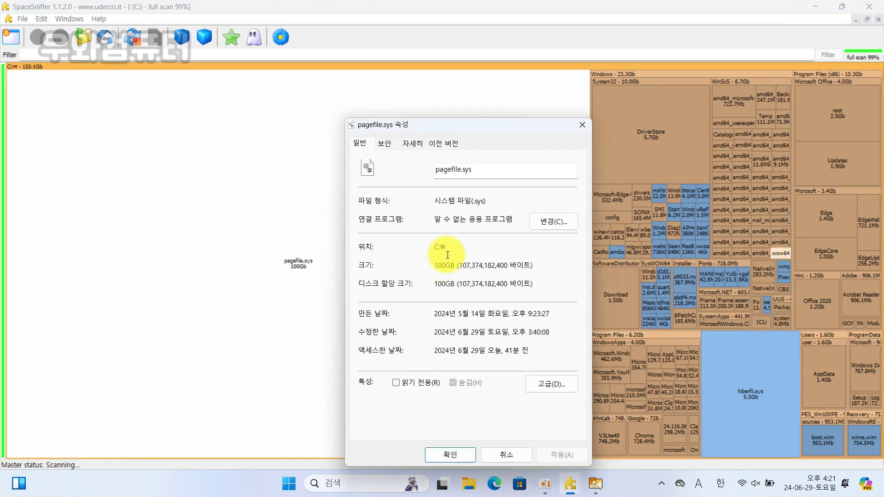
{"action": "left_click", "coordinate": [582, 125]}
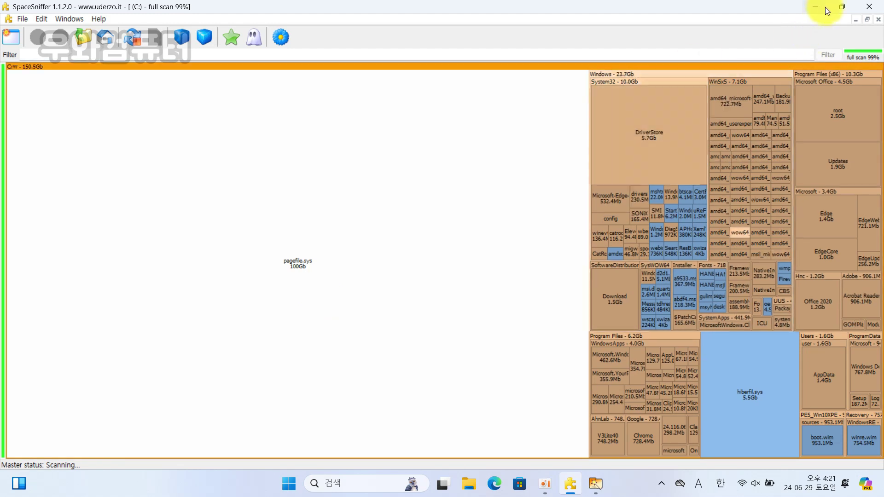
Step: Switch to WizTree, maximize it, and examine the files in the root of C: sorted by size, largest first
{"action": "left_click", "coordinate": [810, 7]}
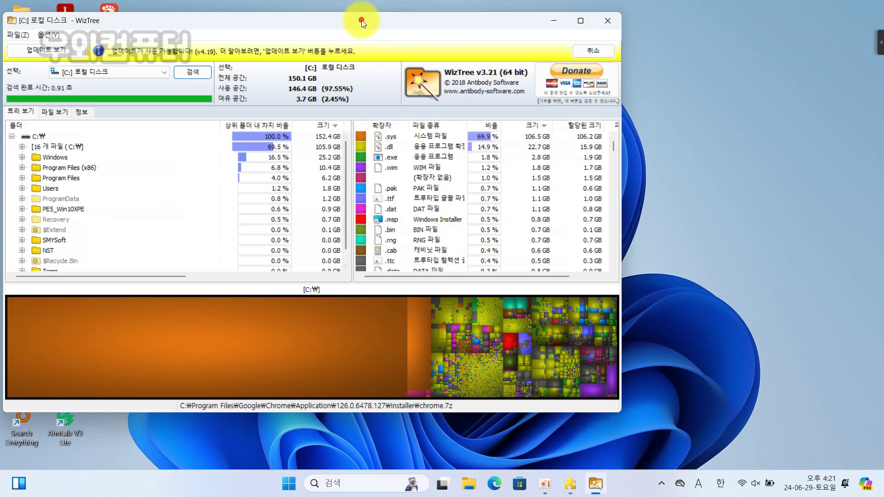
{"action": "double_click", "coordinate": [362, 18]}
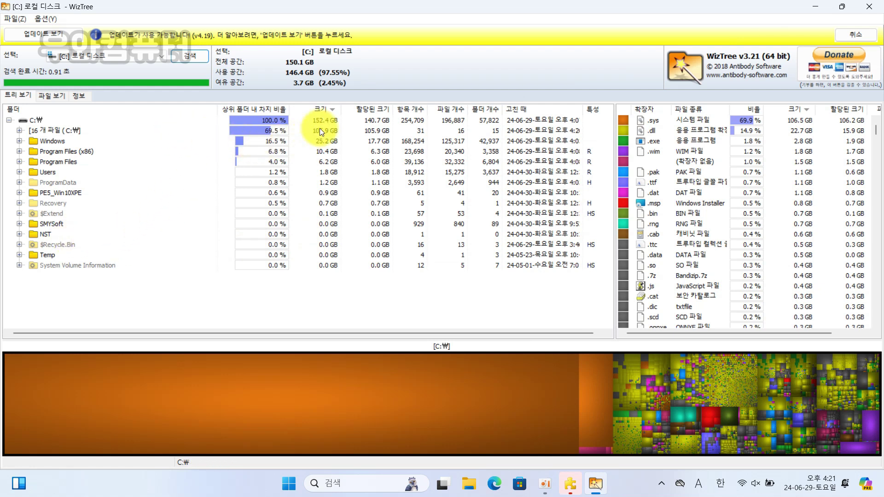
{"action": "left_click", "coordinate": [331, 110]}
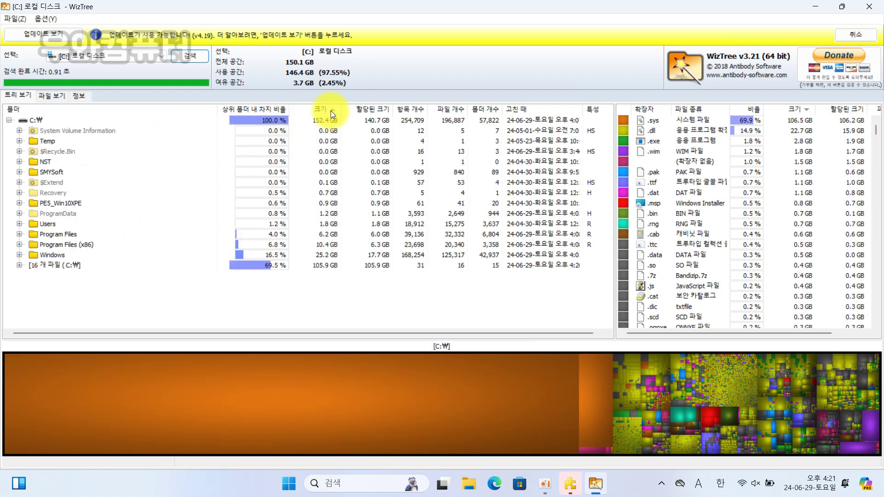
{"action": "left_click", "coordinate": [19, 265]}
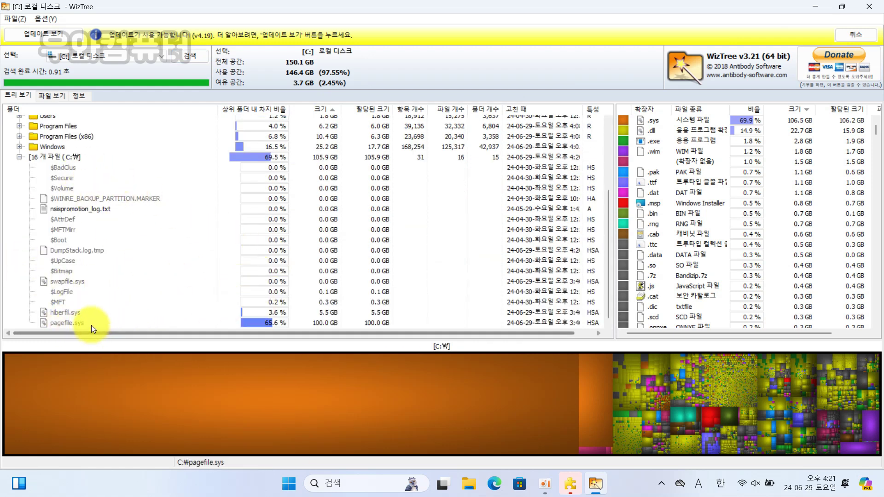
{"action": "left_click", "coordinate": [27, 157]}
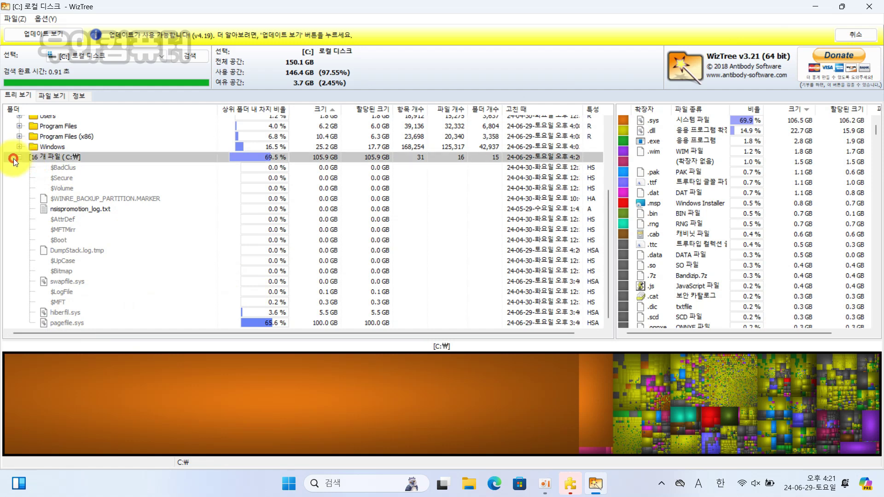
{"action": "left_click", "coordinate": [18, 147]}
{"action": "scroll", "coordinate": [276, 144], "scroll_direction": "up", "scroll_amount": 5}
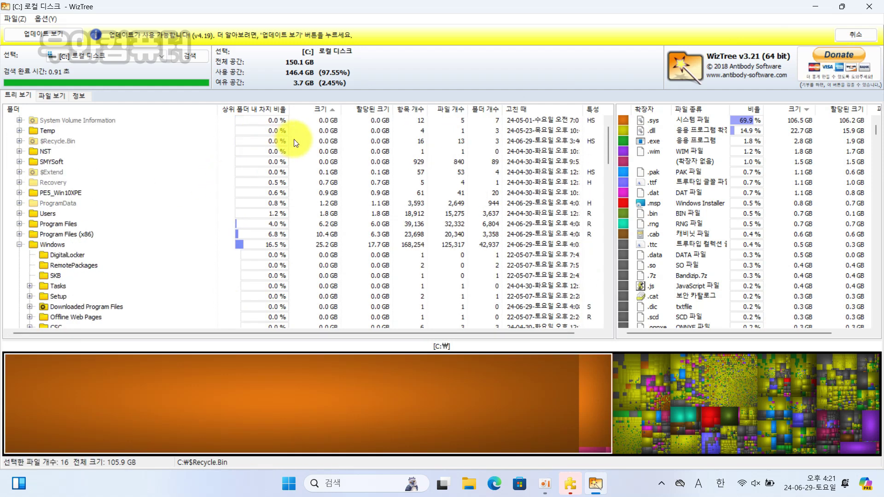
{"action": "left_click", "coordinate": [329, 110]}
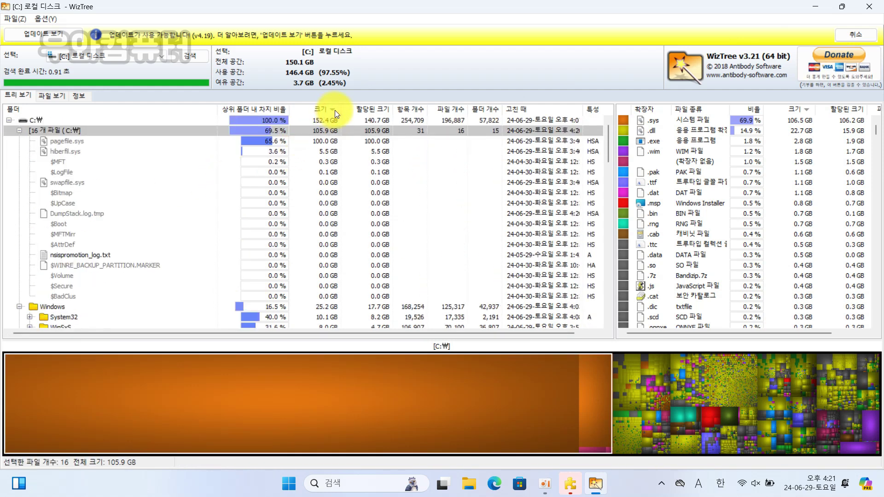
Step: Select pagefile.sys in the WizTree results and open its containing folder
{"action": "left_click", "coordinate": [69, 145]}
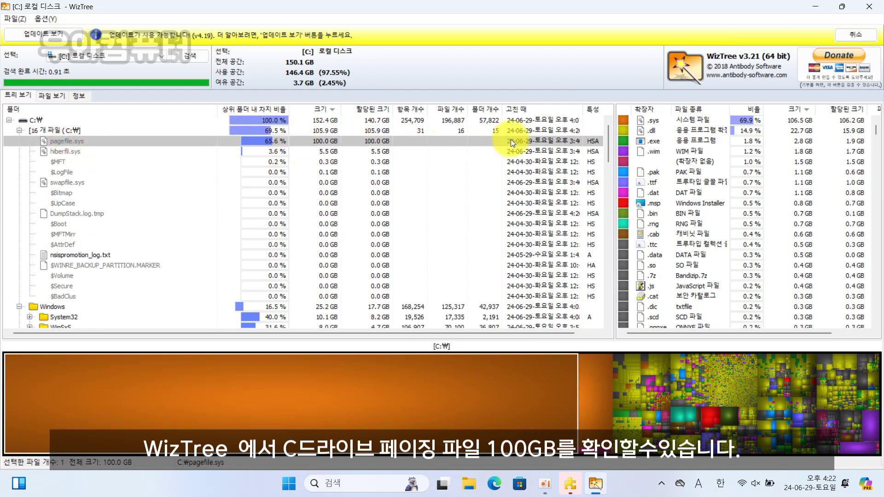
{"action": "right_click", "coordinate": [75, 142]}
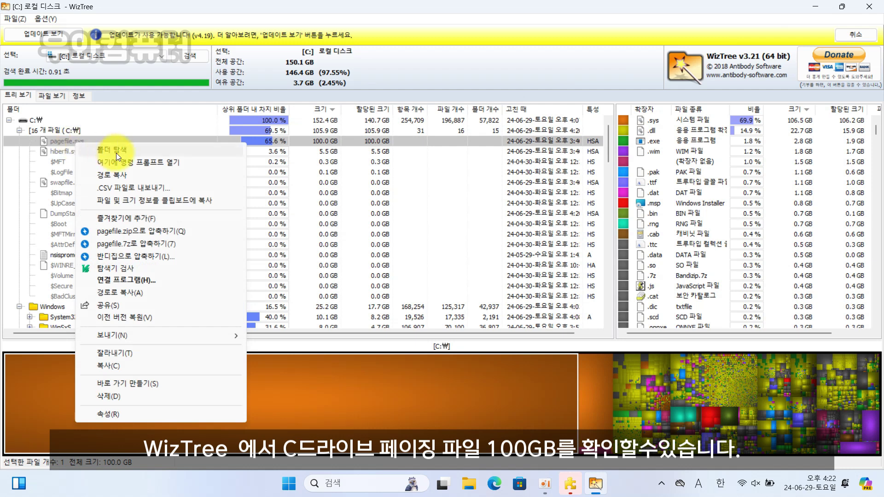
{"action": "left_click", "coordinate": [116, 152]}
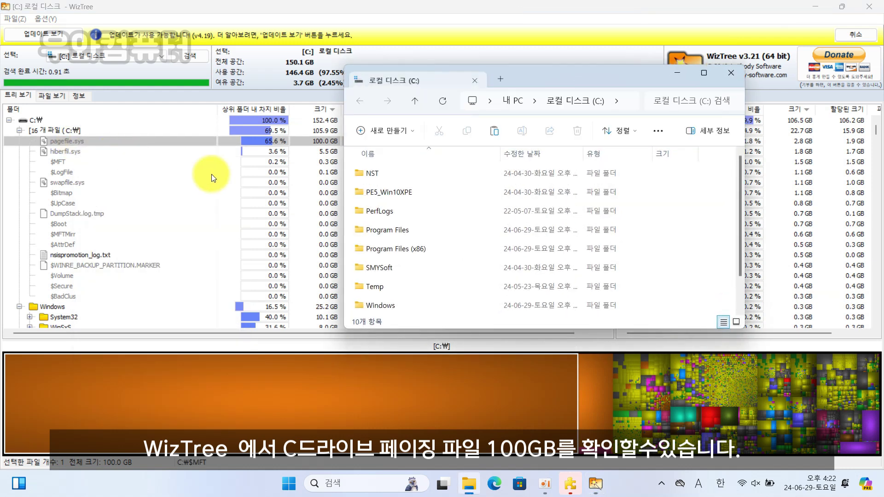
Step: Show the desktop and open the system properties by running sysdm.cpl
{"action": "key", "text": "super+d"}
{"action": "right_click", "coordinate": [289, 484]}
{"action": "left_click", "coordinate": [284, 413]}
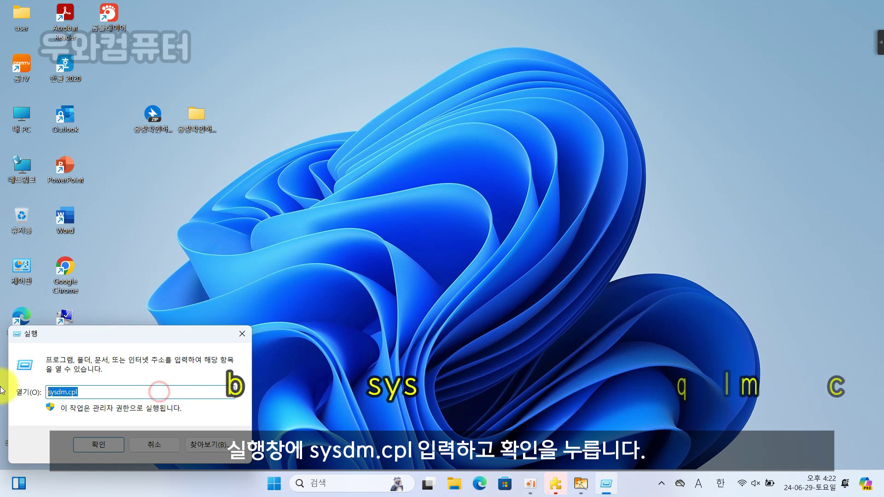
{"action": "type", "text": "sy"}
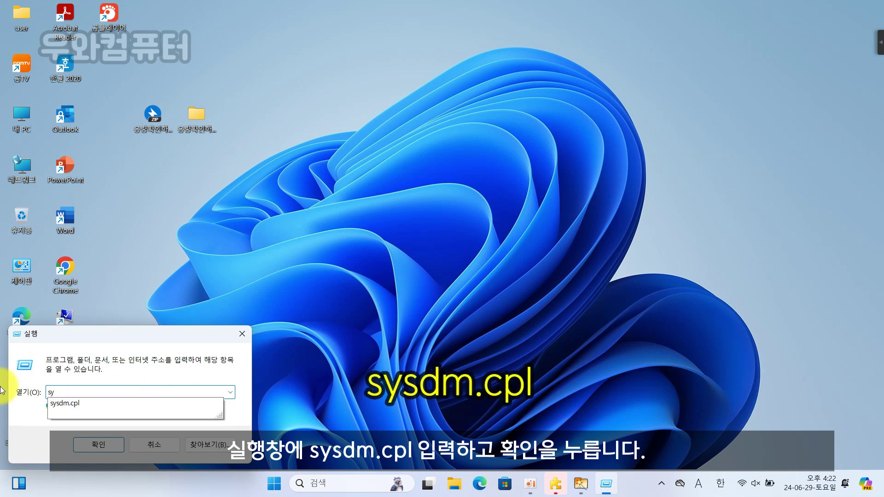
{"action": "type", "text": "sdm.cpl"}
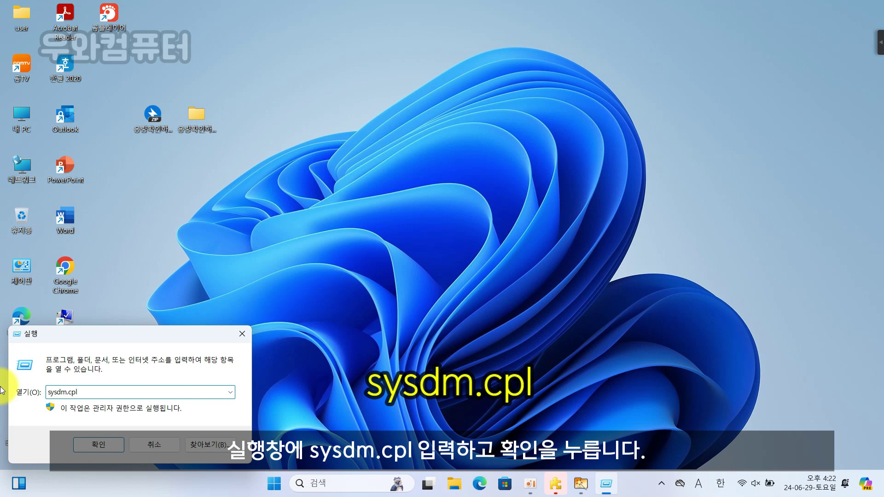
{"action": "left_click", "coordinate": [87, 442]}
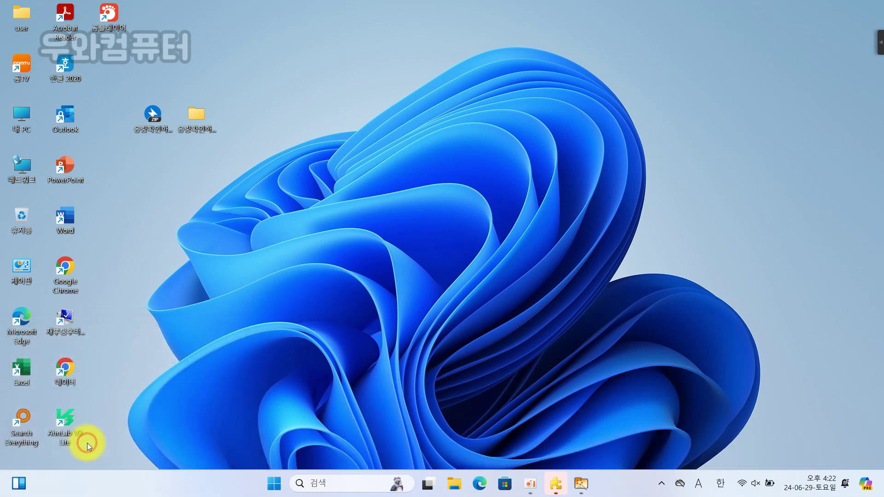
Step: Open the virtual memory settings through the advanced performance options of the system properties
{"action": "left_click_drag", "start_coordinate": [211, 84], "coordinate": [456, 75]}
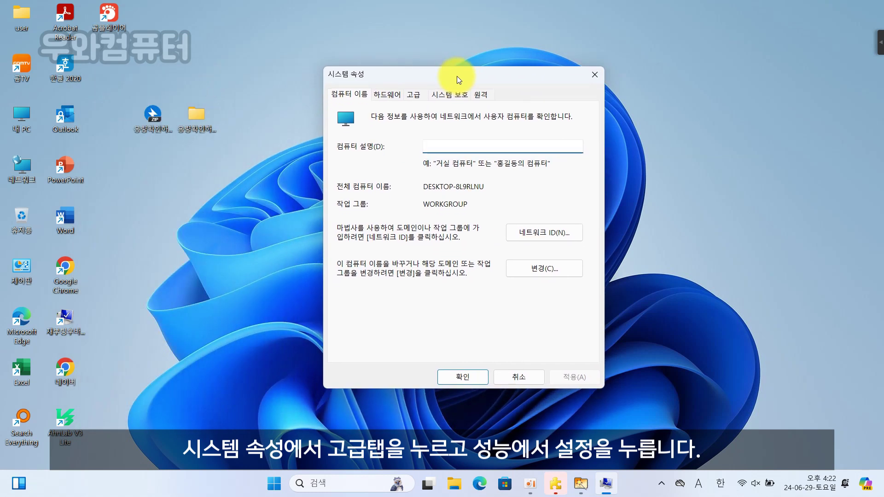
{"action": "left_click", "coordinate": [416, 95]}
{"action": "left_click", "coordinate": [555, 172]}
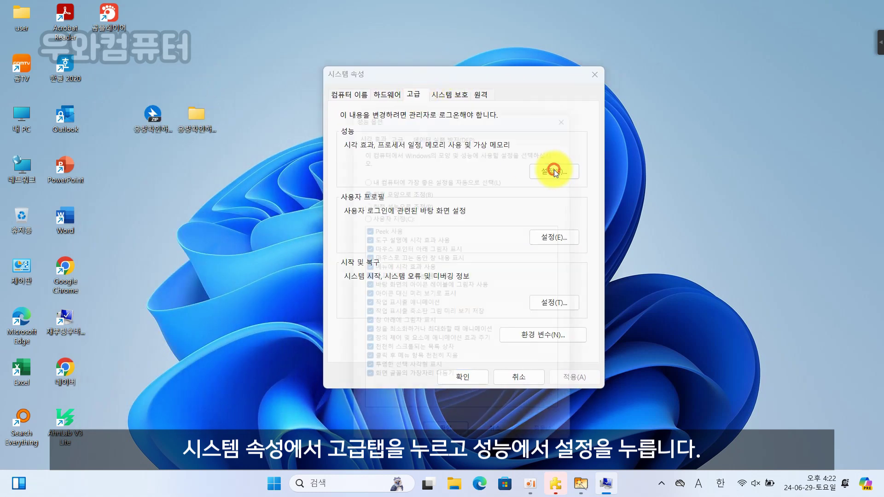
{"action": "left_click", "coordinate": [398, 126]}
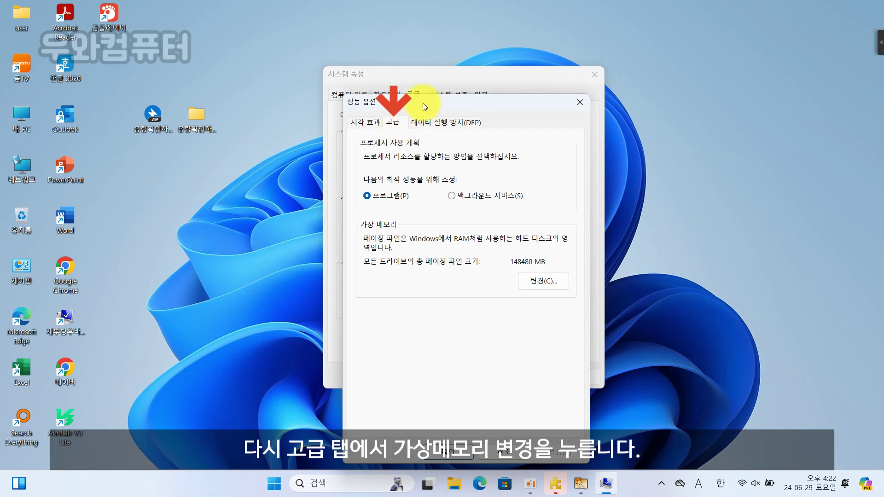
{"action": "left_click_drag", "start_coordinate": [423, 102], "coordinate": [406, 53]}
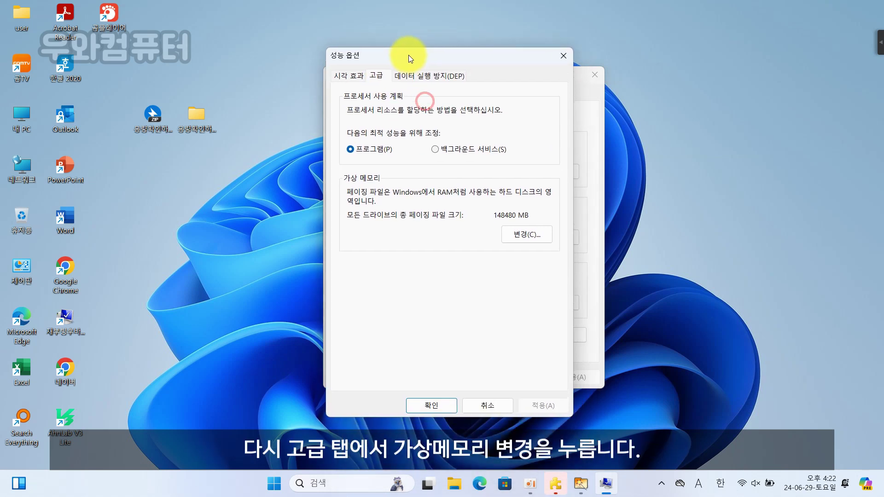
{"action": "left_click", "coordinate": [538, 233]}
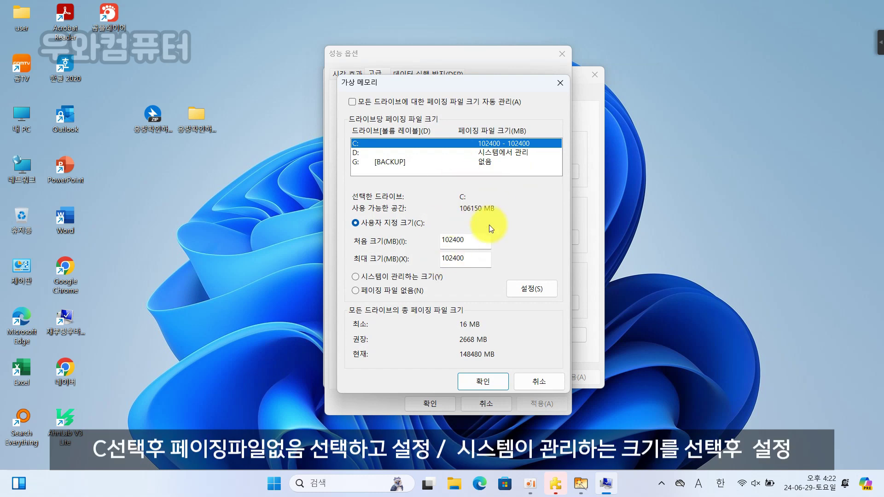
Step: Set the C: drive to no paging file (페이징 파일 없음) and accept the warning
{"action": "left_click", "coordinate": [406, 290]}
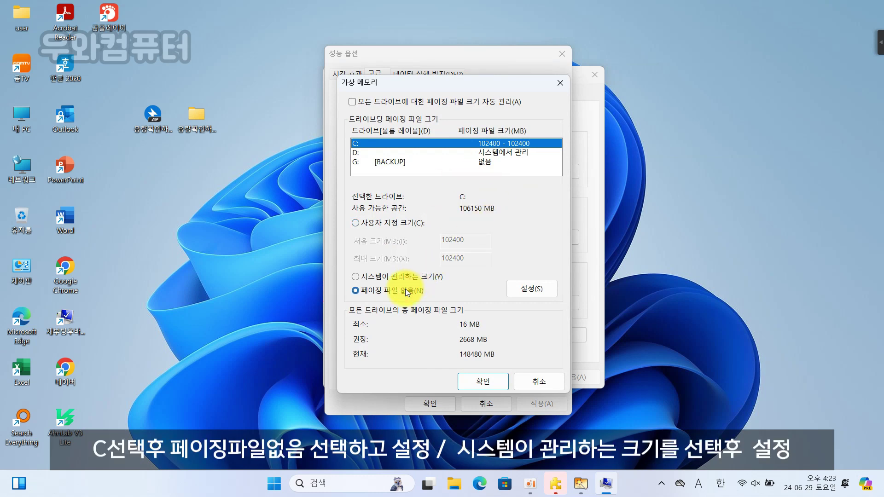
{"action": "left_click", "coordinate": [530, 289]}
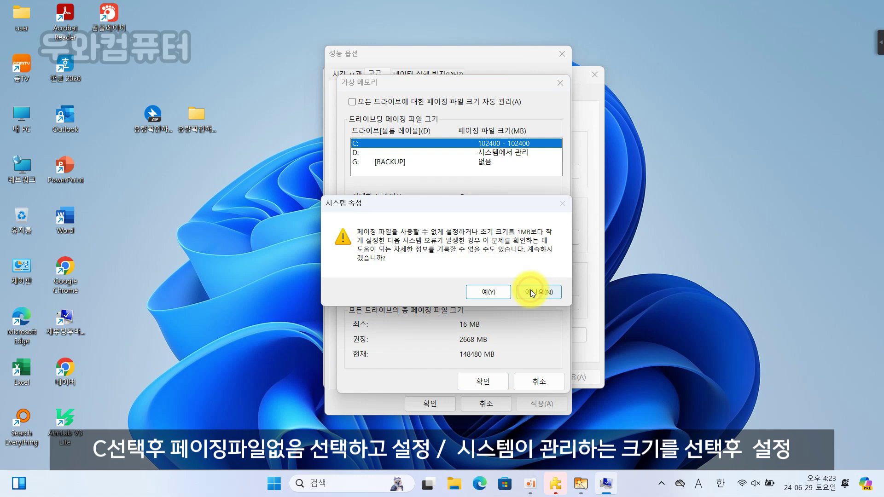
{"action": "left_click", "coordinate": [502, 294]}
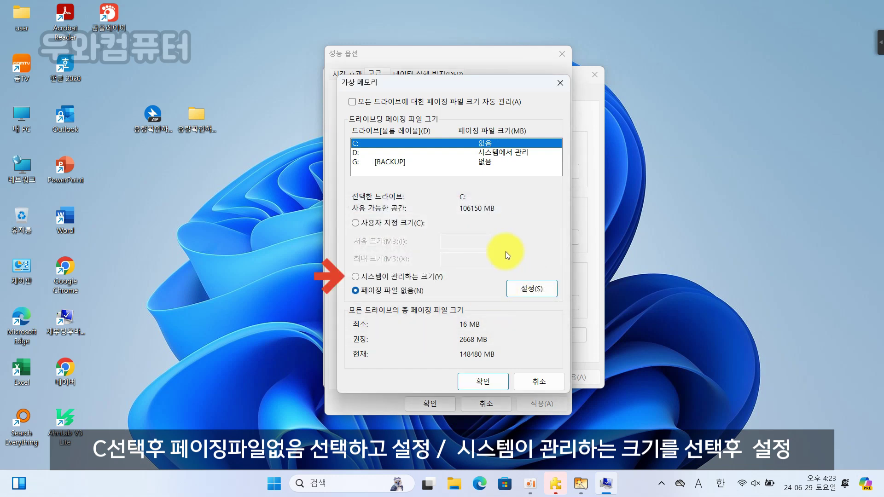
Step: Set the C: drive's paging file to system managed size (시스템이 관리하는 크기)
{"action": "left_click", "coordinate": [403, 277]}
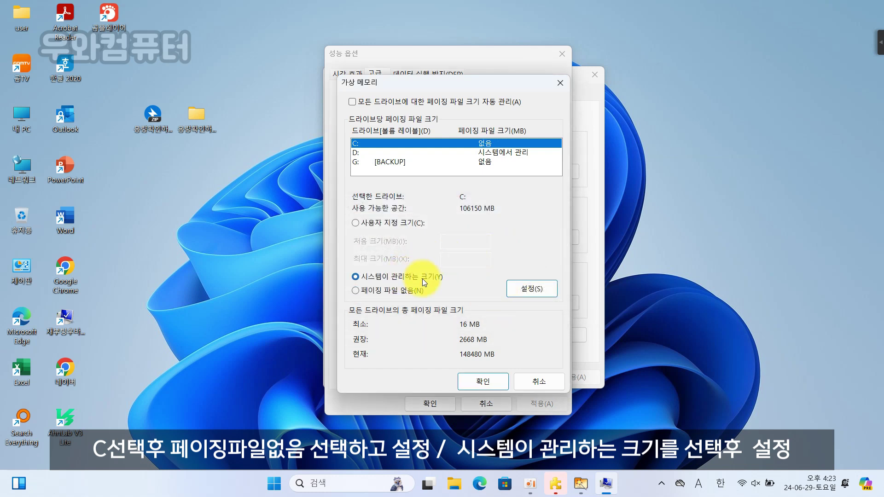
{"action": "left_click", "coordinate": [533, 288]}
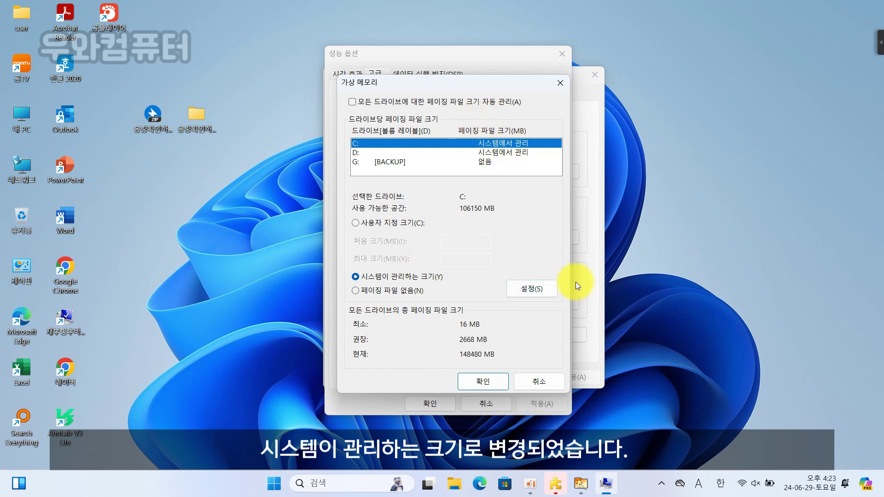
{"action": "left_click", "coordinate": [540, 288]}
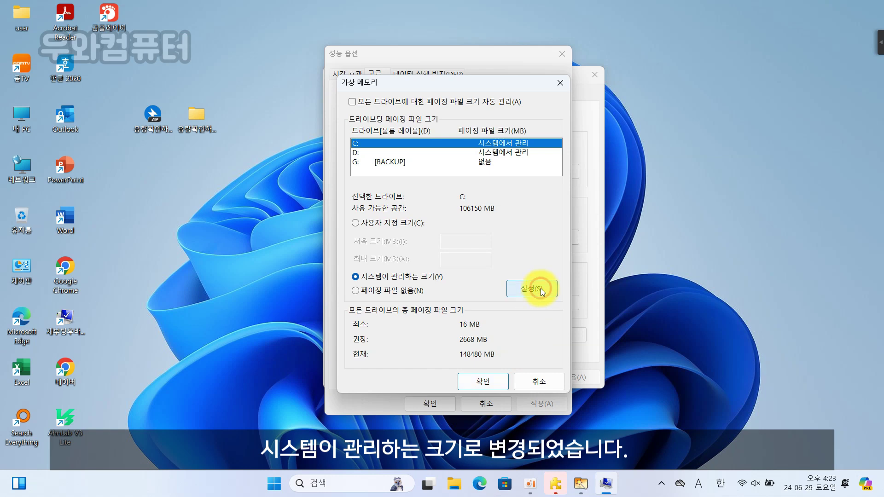
Step: Confirm the virtual memory change, close the performance and system dialogs, and choose to restart the computer later
{"action": "left_click", "coordinate": [490, 385]}
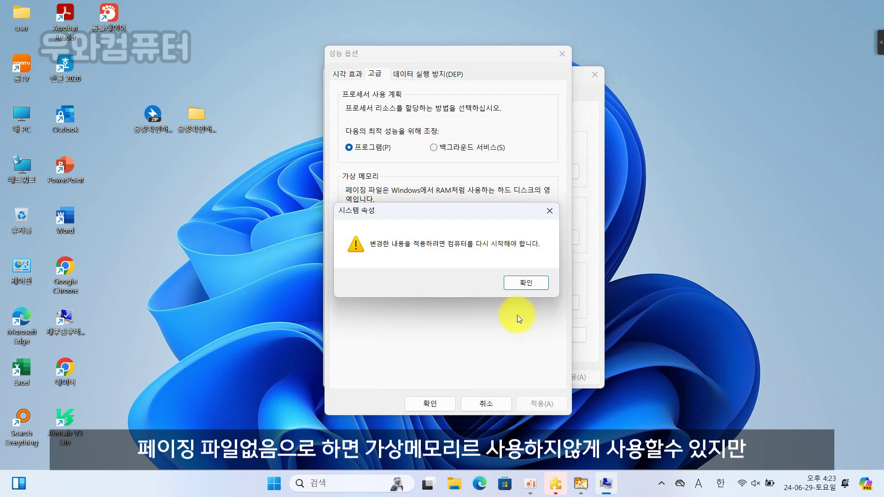
{"action": "left_click", "coordinate": [528, 276]}
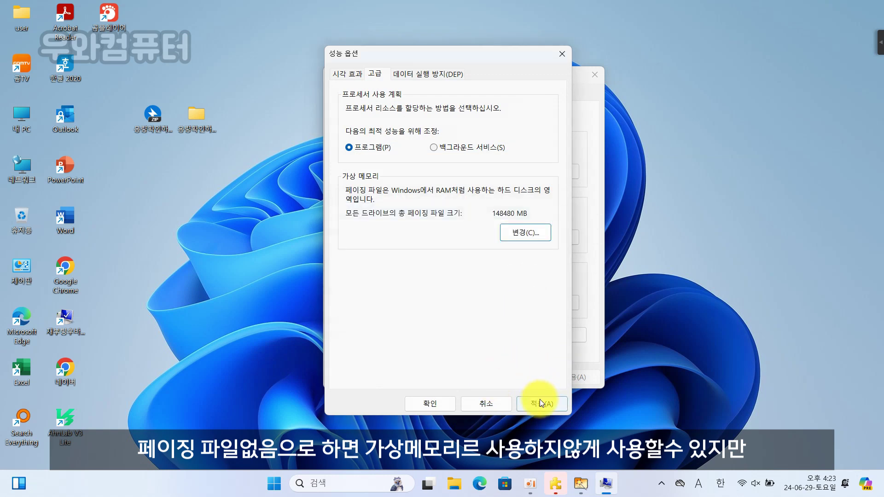
{"action": "left_click", "coordinate": [441, 400]}
{"action": "left_click", "coordinate": [478, 377]}
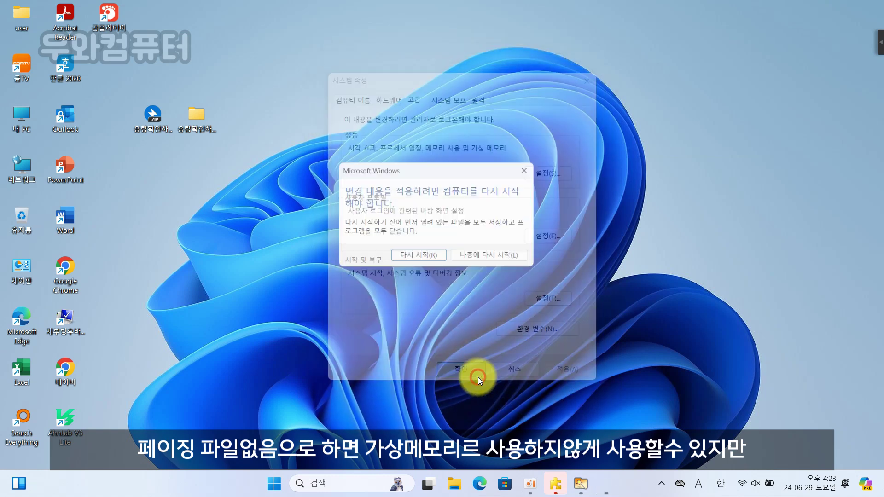
{"action": "left_click", "coordinate": [483, 256]}
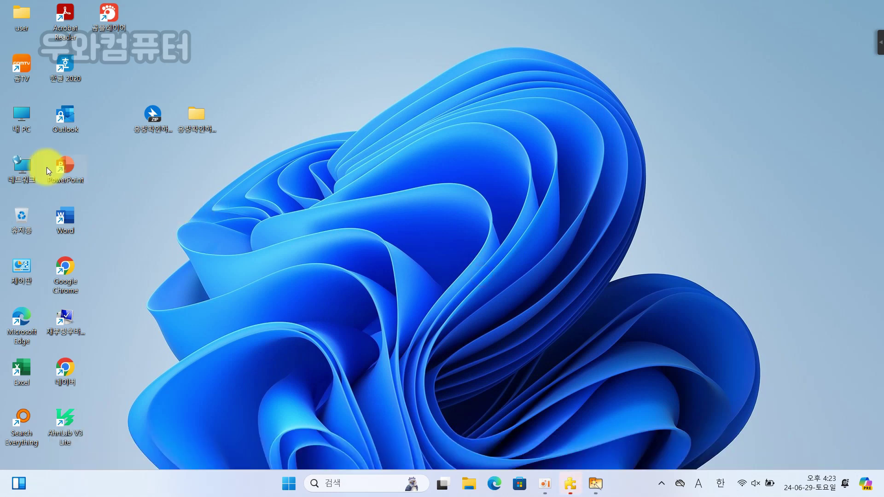
Step: Switch back to SpaceSniffer to view the C: drive scan
{"action": "mouse_move", "coordinate": [570, 492]}
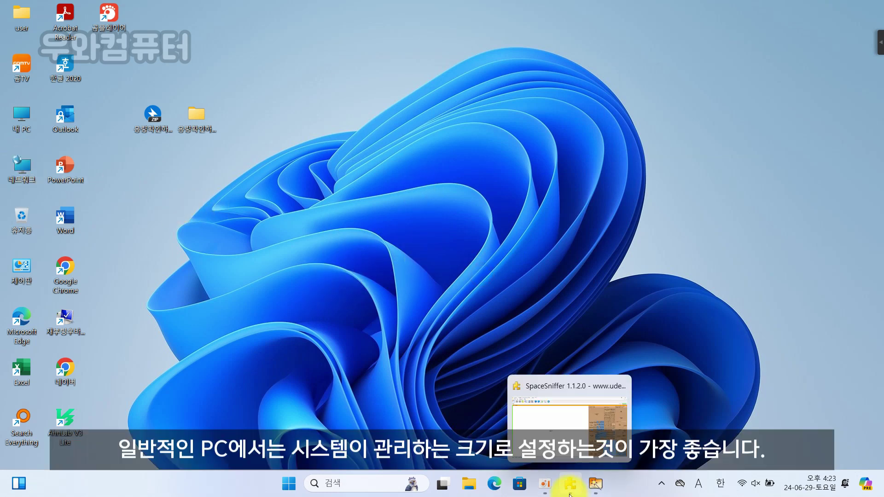
{"action": "left_click", "coordinate": [572, 433]}
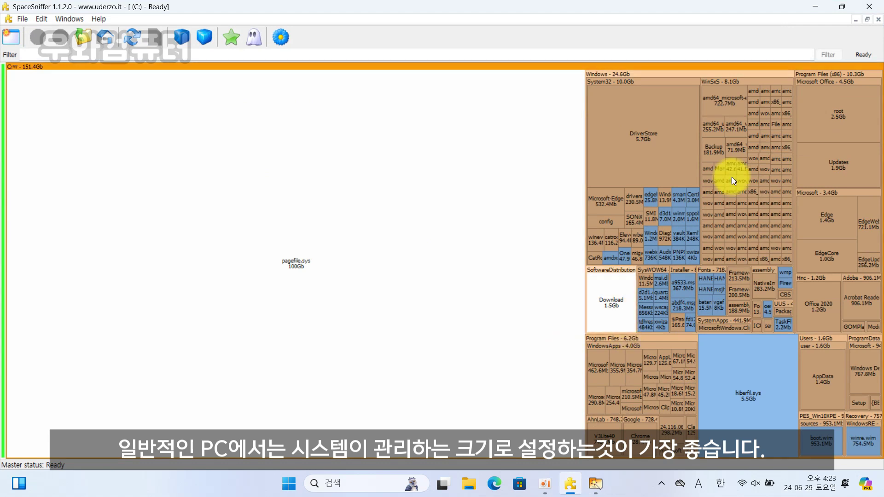
Step: Close SpaceSniffer and open the user folder on the desktop
{"action": "left_click", "coordinate": [870, 5]}
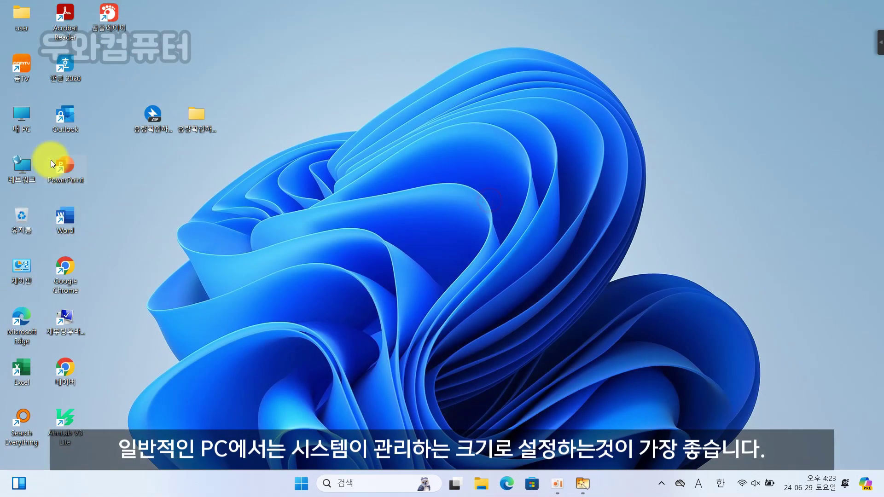
{"action": "double_click", "coordinate": [21, 15]}
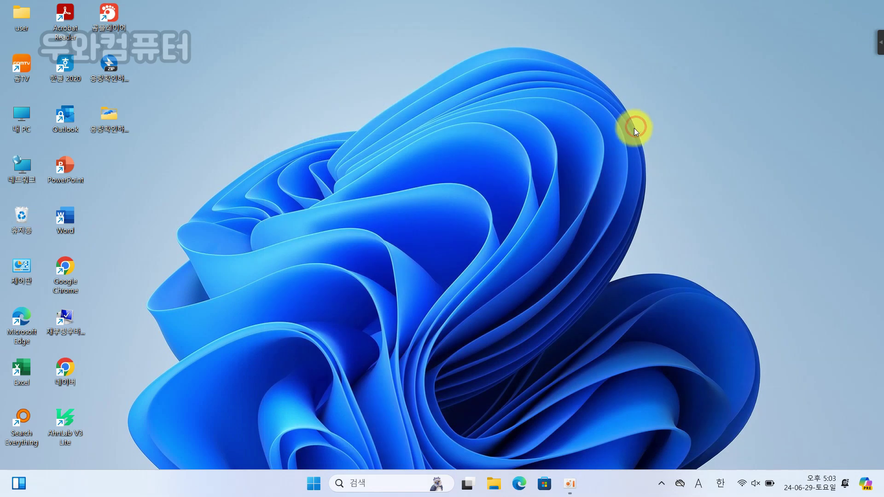
Step: Find and open Disk Cleanup (디스크 정리) through Windows search, and scan the C: drive for removable files
{"action": "left_click", "coordinate": [381, 481]}
{"action": "type", "text": "e"}
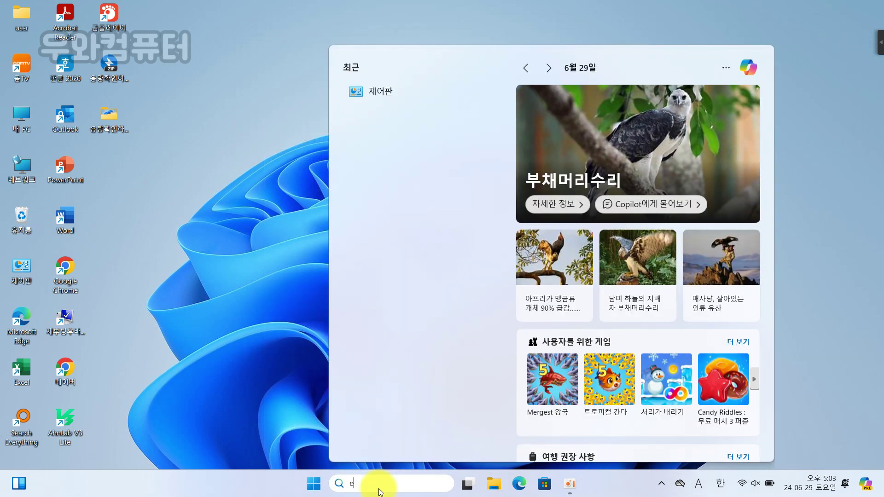
{"action": "type", "text": "디스크"}
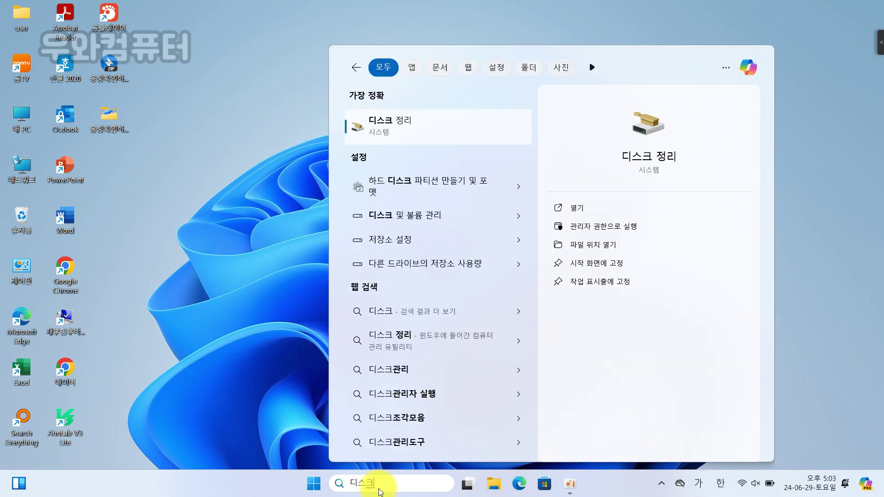
{"action": "type", "text": " 정리"}
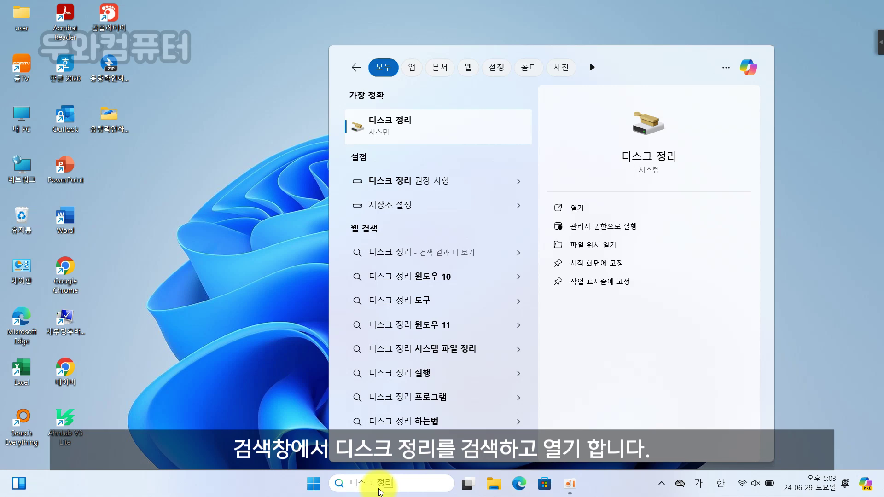
{"action": "left_click", "coordinate": [587, 205]}
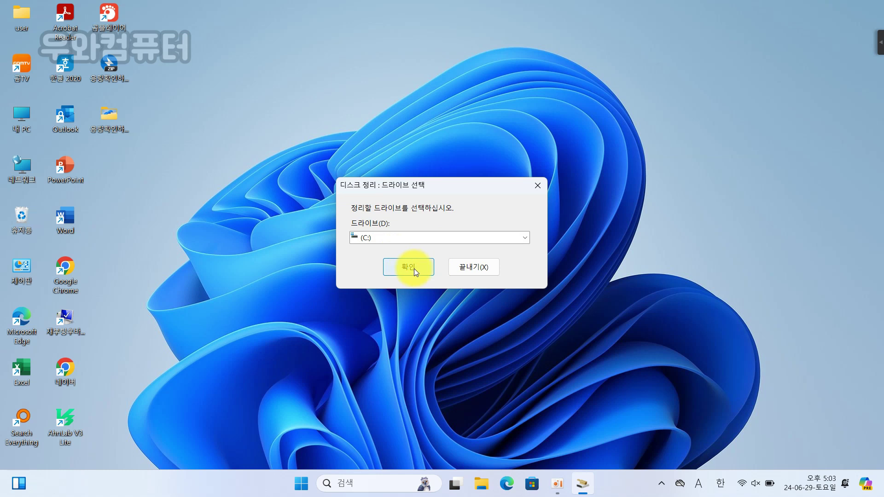
{"action": "left_click", "coordinate": [414, 269]}
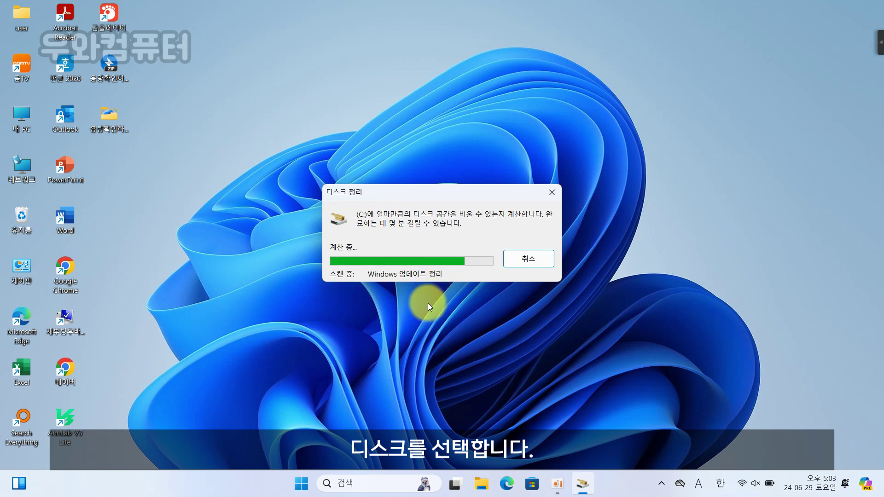
Step: Mark additional file categories for cleanup, including DirectX 셰이더 캐시, 전송 최적화 파일, 언어 리소스 파일 and 임시 파일, and permanently delete the selected files
{"action": "left_click_drag", "start_coordinate": [201, 20], "coordinate": [475, 105]}
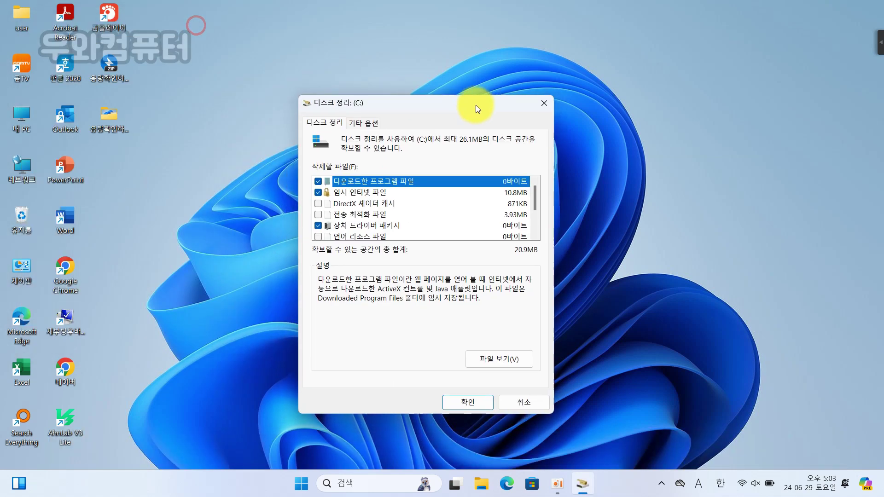
{"action": "left_click", "coordinate": [328, 189]}
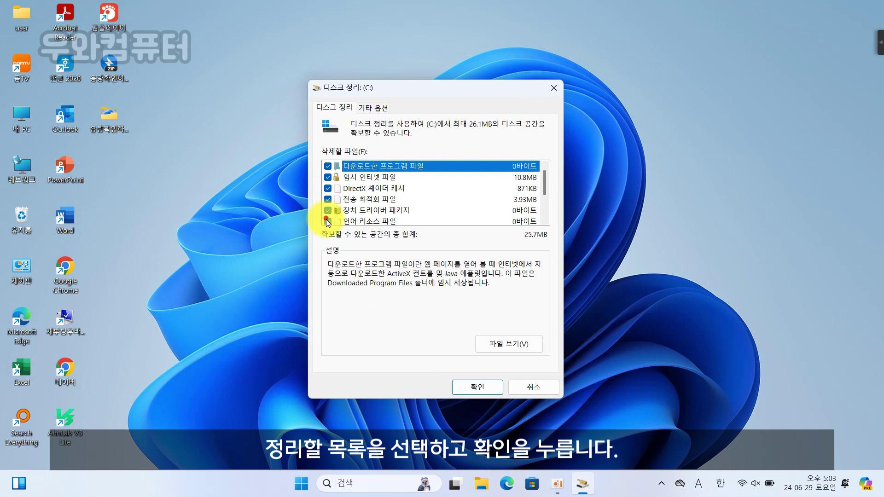
{"action": "scroll", "coordinate": [371, 223], "scroll_direction": "down", "scroll_amount": 1}
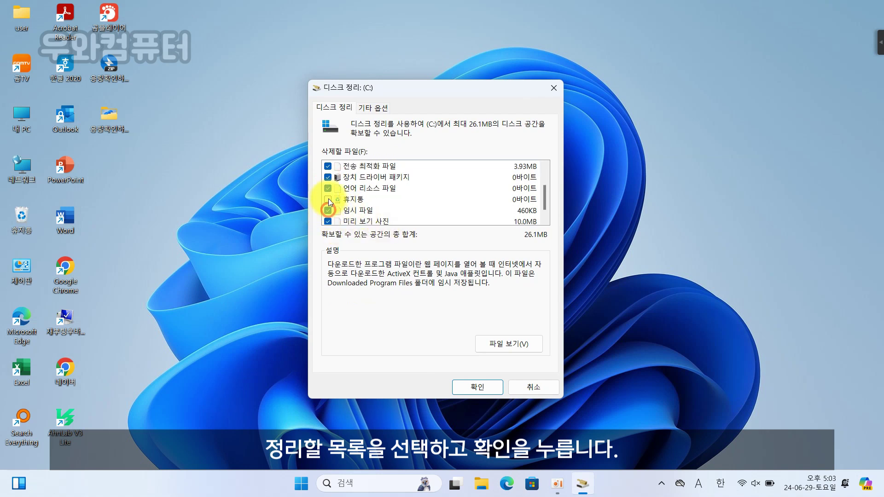
{"action": "scroll", "coordinate": [350, 180], "scroll_direction": "up", "scroll_amount": 1}
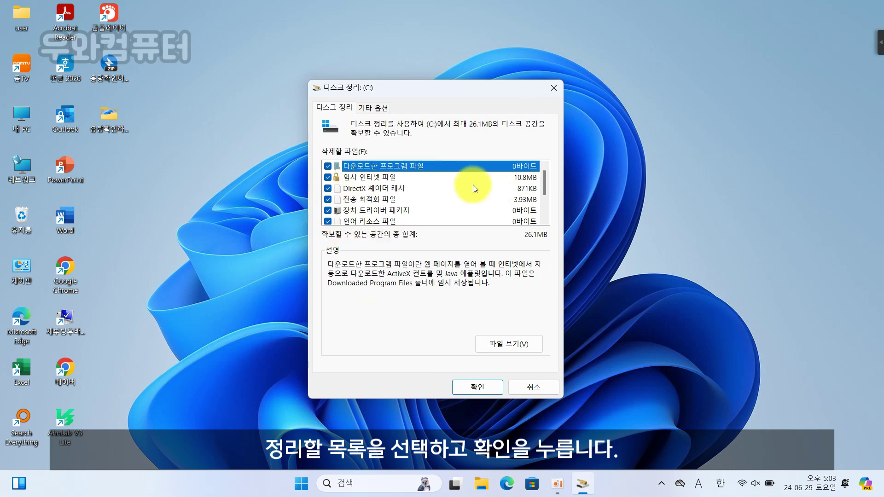
{"action": "left_click", "coordinate": [491, 390]}
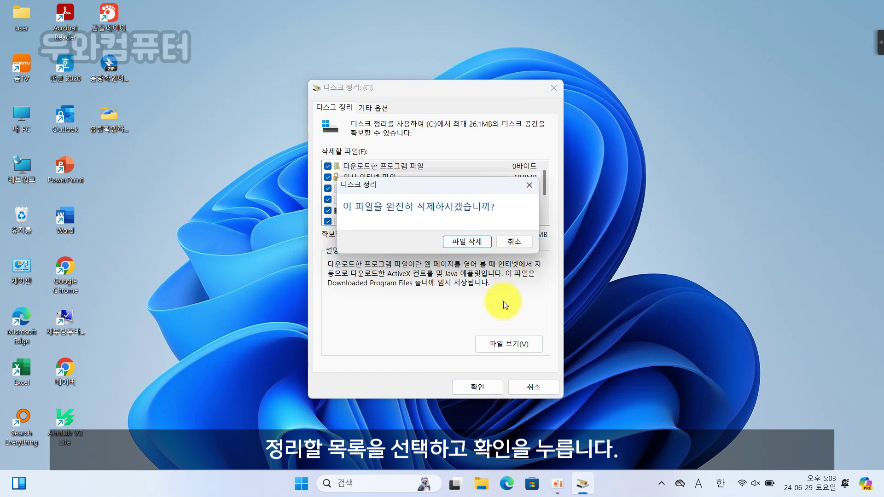
{"action": "left_click", "coordinate": [472, 238]}
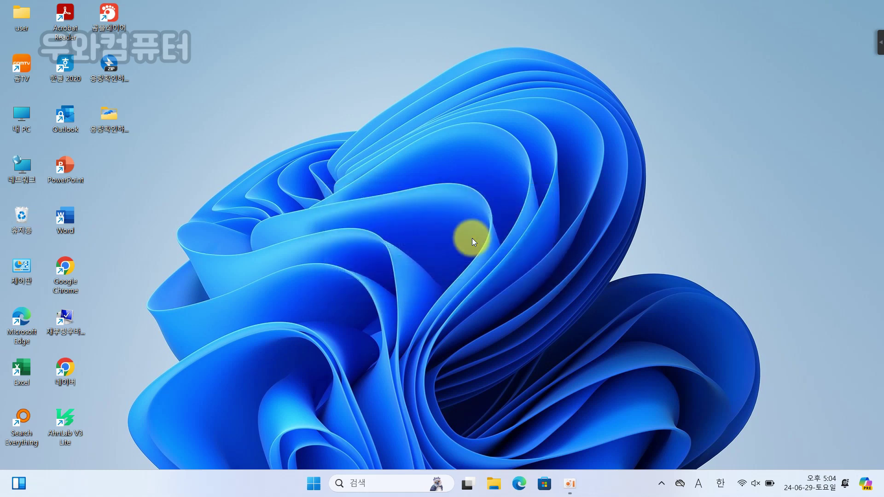
Step: Search Windows for 디스크 정리 once more
{"action": "left_click", "coordinate": [365, 481]}
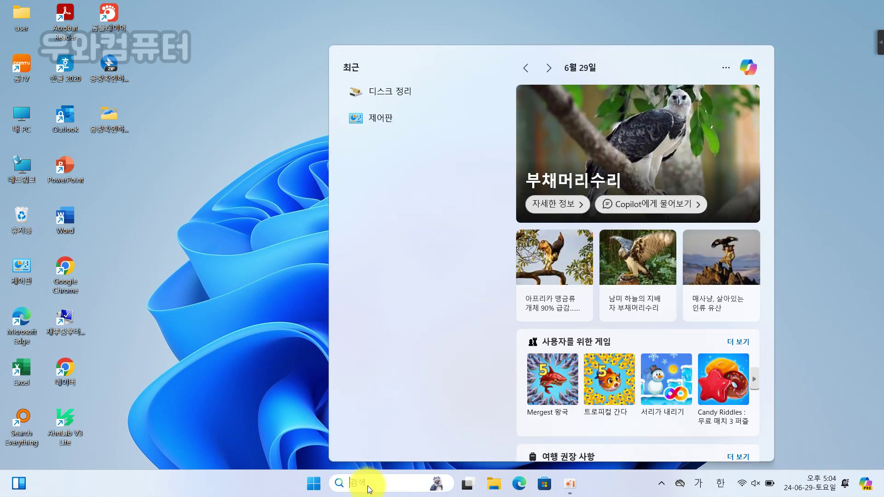
{"action": "type", "text": "디스크 정리"}
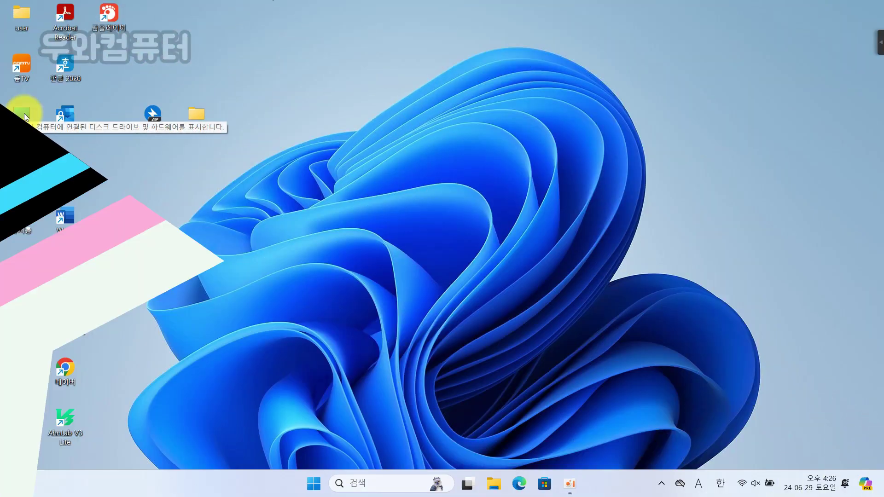
Step: Open 내 PC to check the free space on the C: and D: drives, and close the window
{"action": "double_click", "coordinate": [22, 113]}
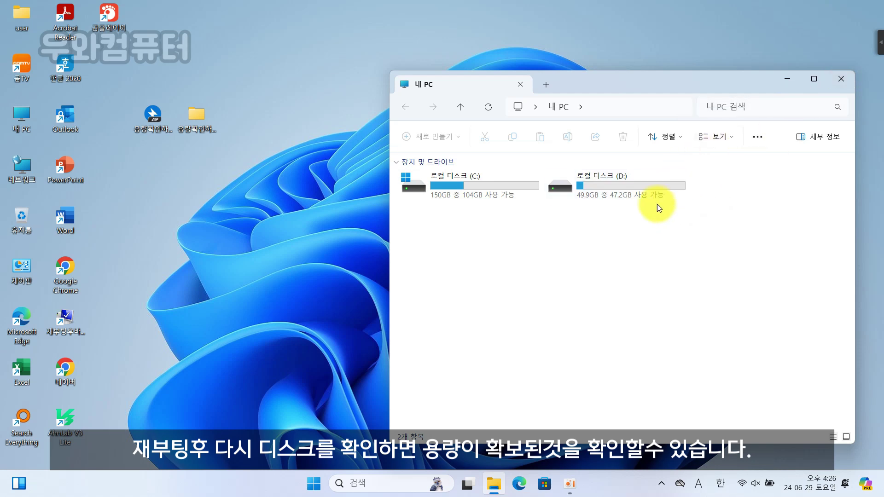
{"action": "double_click", "coordinate": [661, 193]}
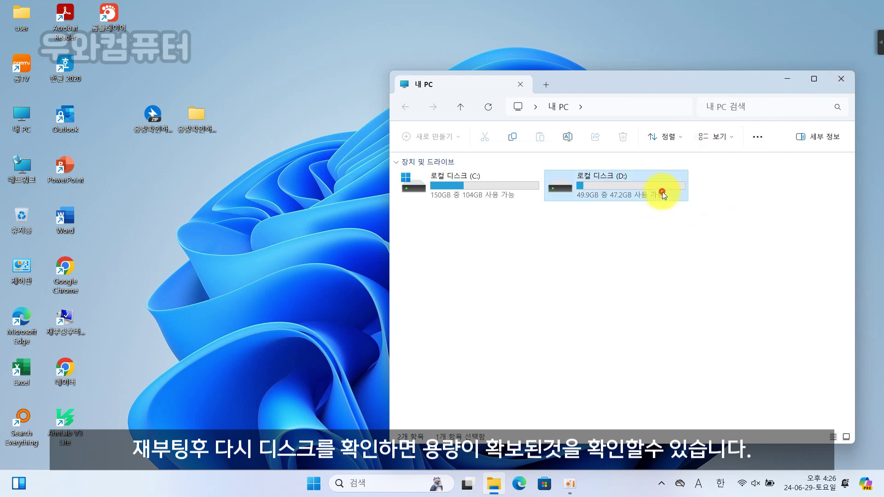
{"action": "left_click", "coordinate": [836, 80]}
Step: Reopen 내 PC, examine the contents of the D: drive, and return to the drive overview
{"action": "double_click", "coordinate": [25, 116]}
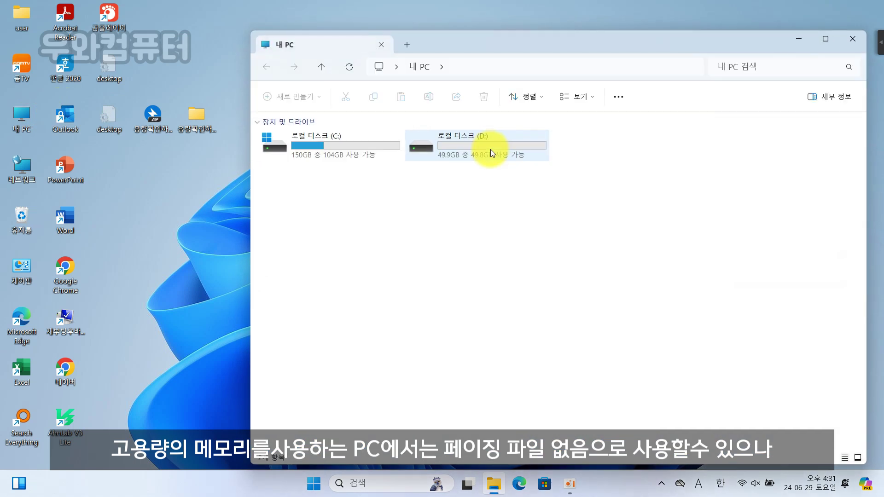
{"action": "left_click", "coordinate": [465, 151]}
{"action": "left_click", "coordinate": [466, 151]}
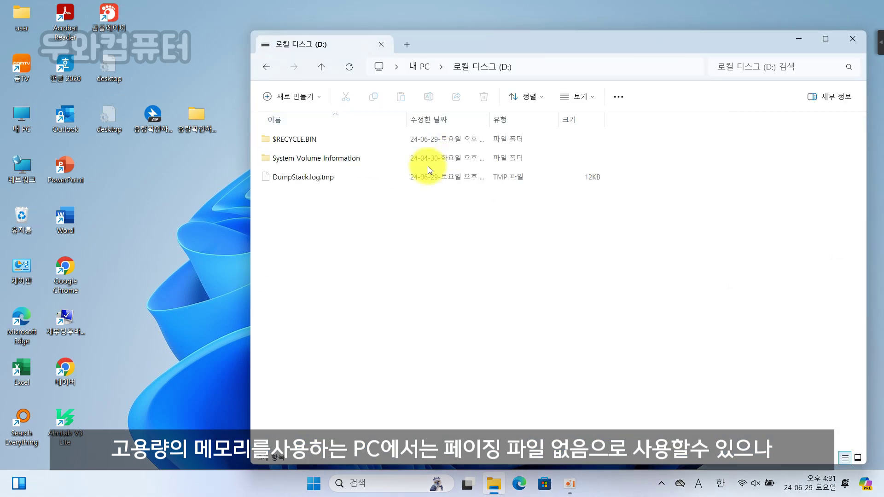
{"action": "left_click", "coordinate": [419, 66]}
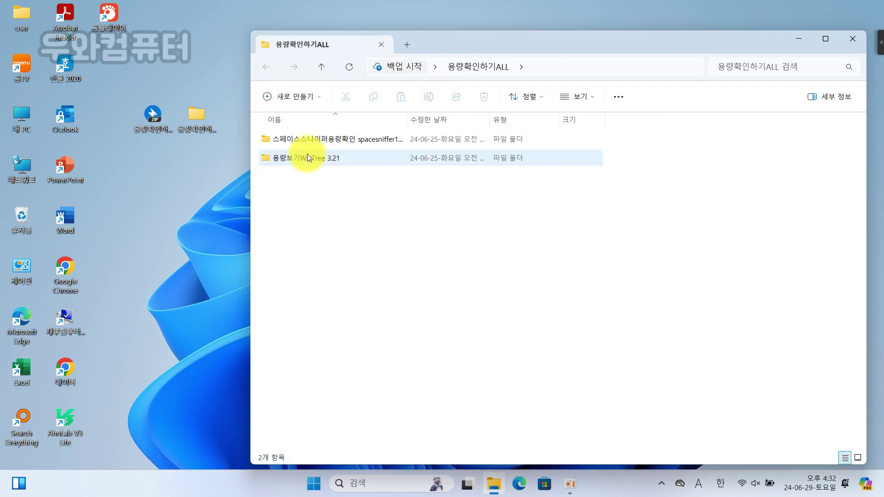
Step: Launch WizTree64 from the 용량보기WizTree 3.21 folder and scan the D: drive
{"action": "double_click", "coordinate": [308, 156]}
{"action": "left_click", "coordinate": [280, 215]}
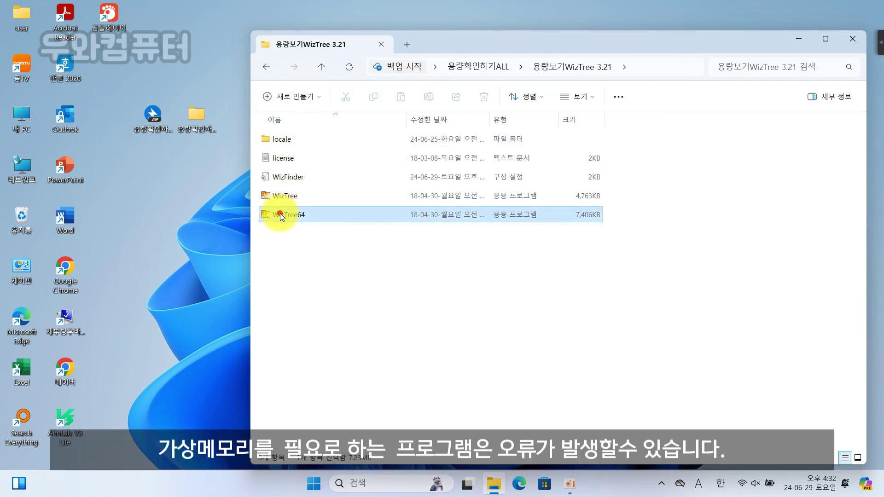
{"action": "double_click", "coordinate": [280, 215]}
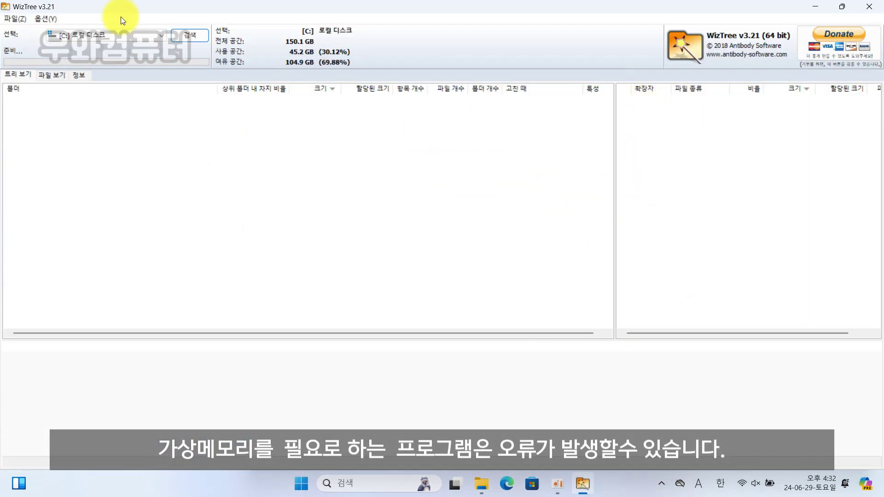
{"action": "left_click", "coordinate": [87, 35]}
{"action": "left_click", "coordinate": [78, 74]}
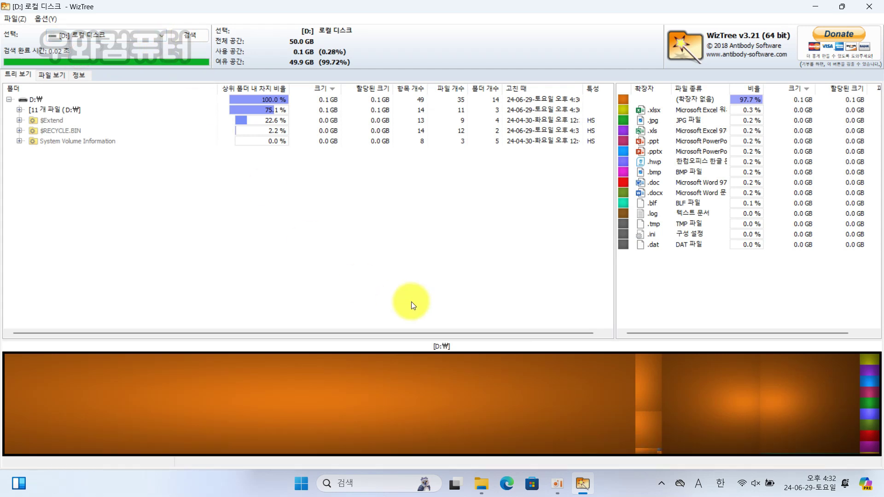
Step: Scan the C: drive in WizTree and display its largest files in the file view (파일 보기)
{"action": "left_click", "coordinate": [122, 37]}
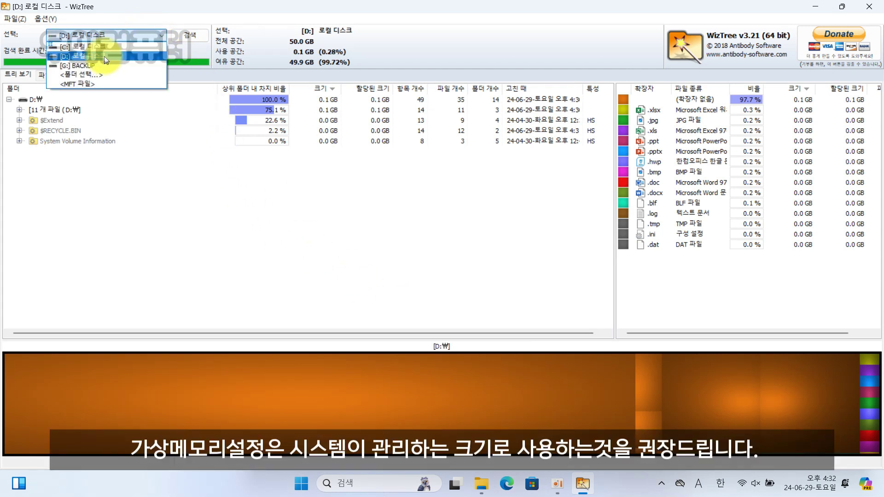
{"action": "left_click", "coordinate": [103, 48]}
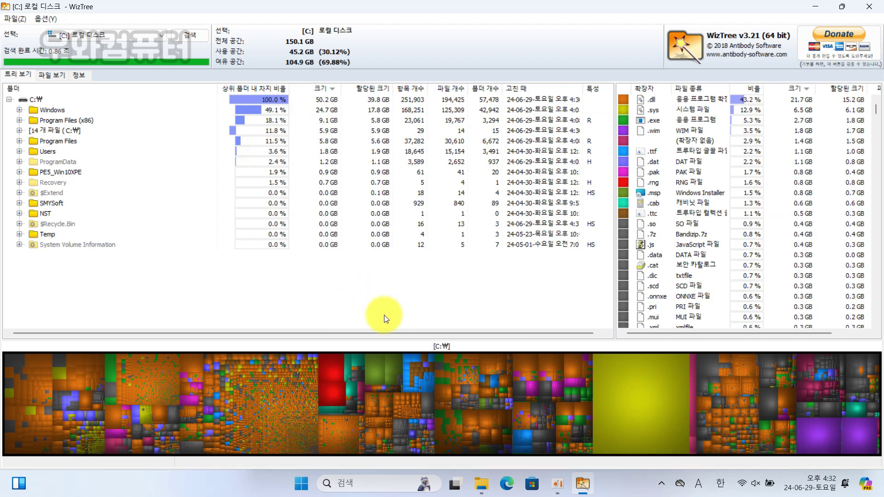
{"action": "left_click", "coordinate": [52, 75]}
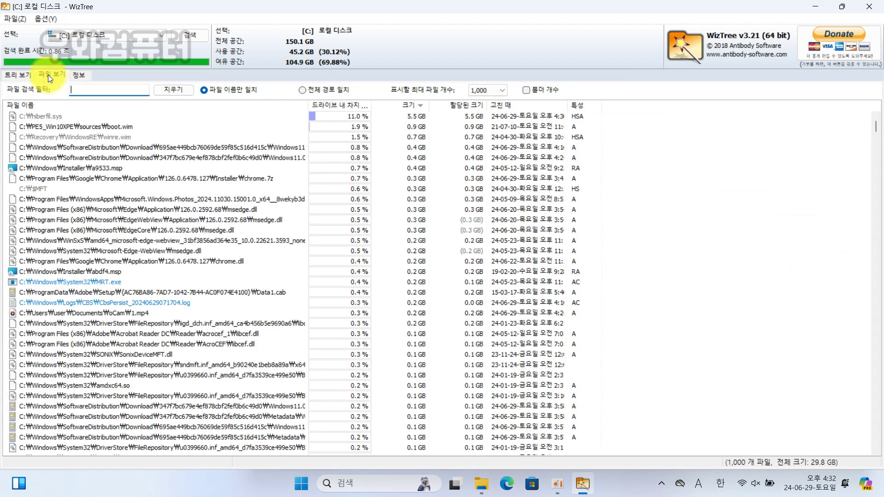